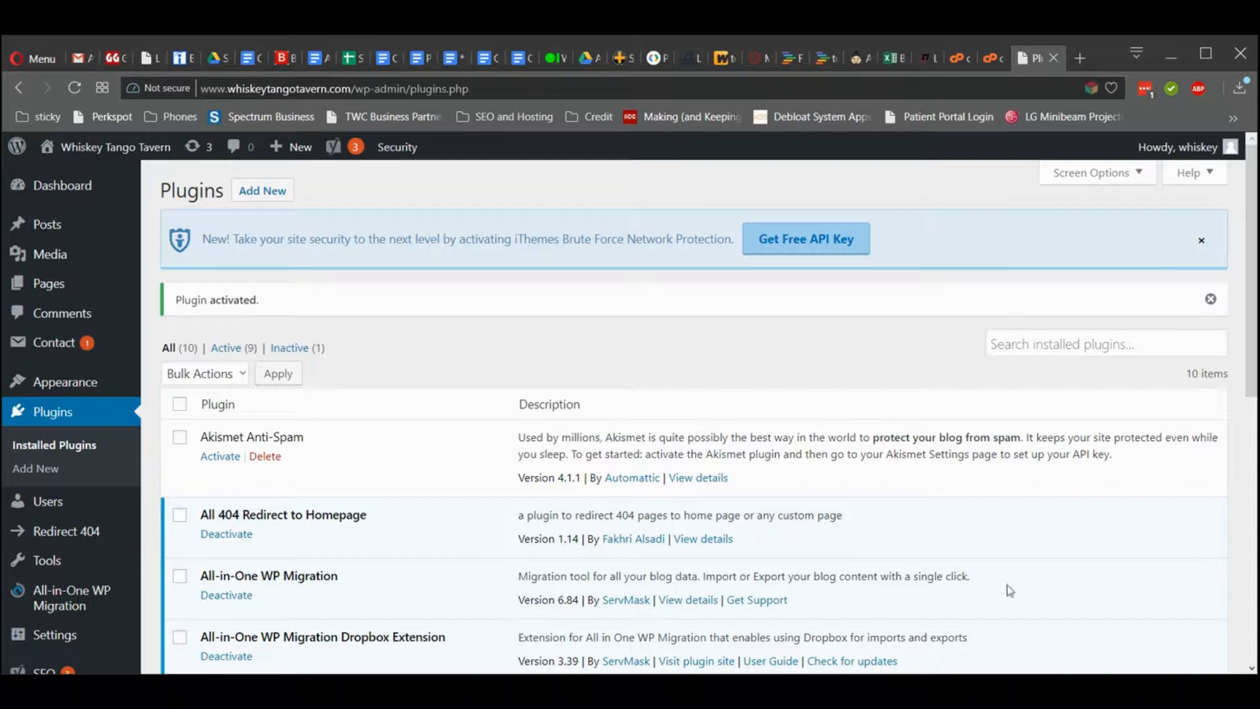
- Start the free API key setup for Network Brute Force Protection and copy the prefilled email address
left_click(823, 244)
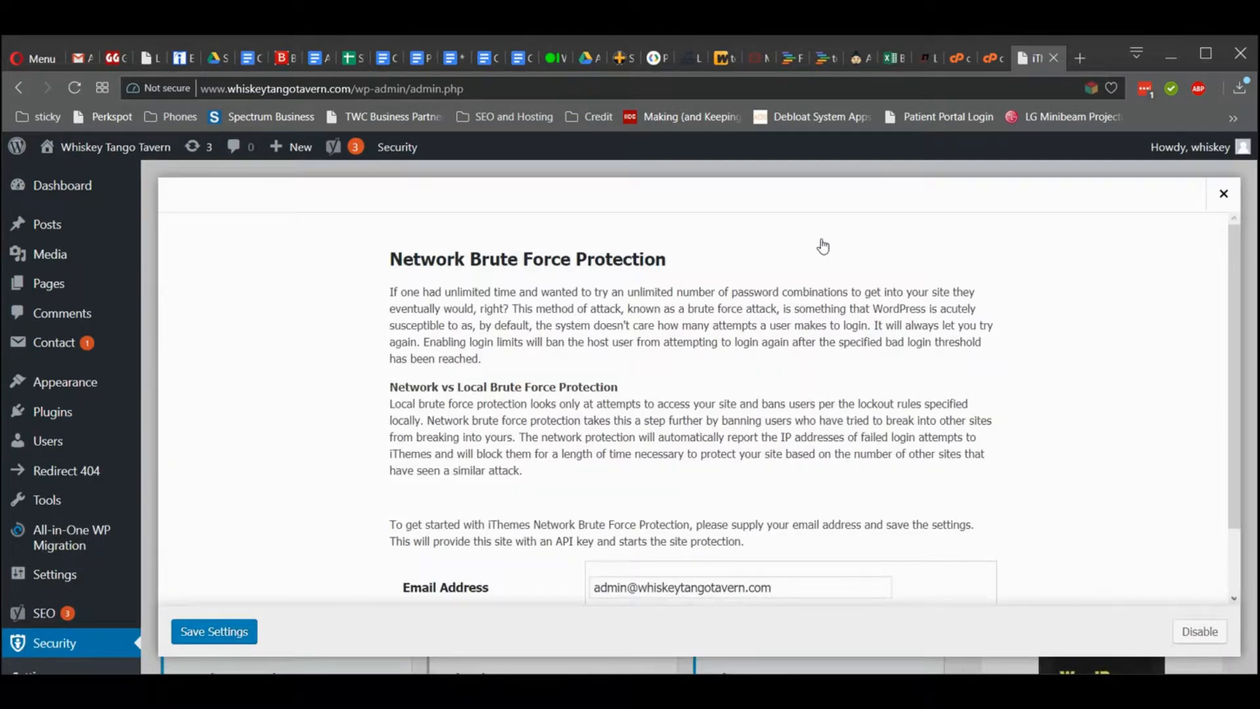
scroll(823, 246, "down", 2)
triple_click(652, 503)
right_click(651, 503)
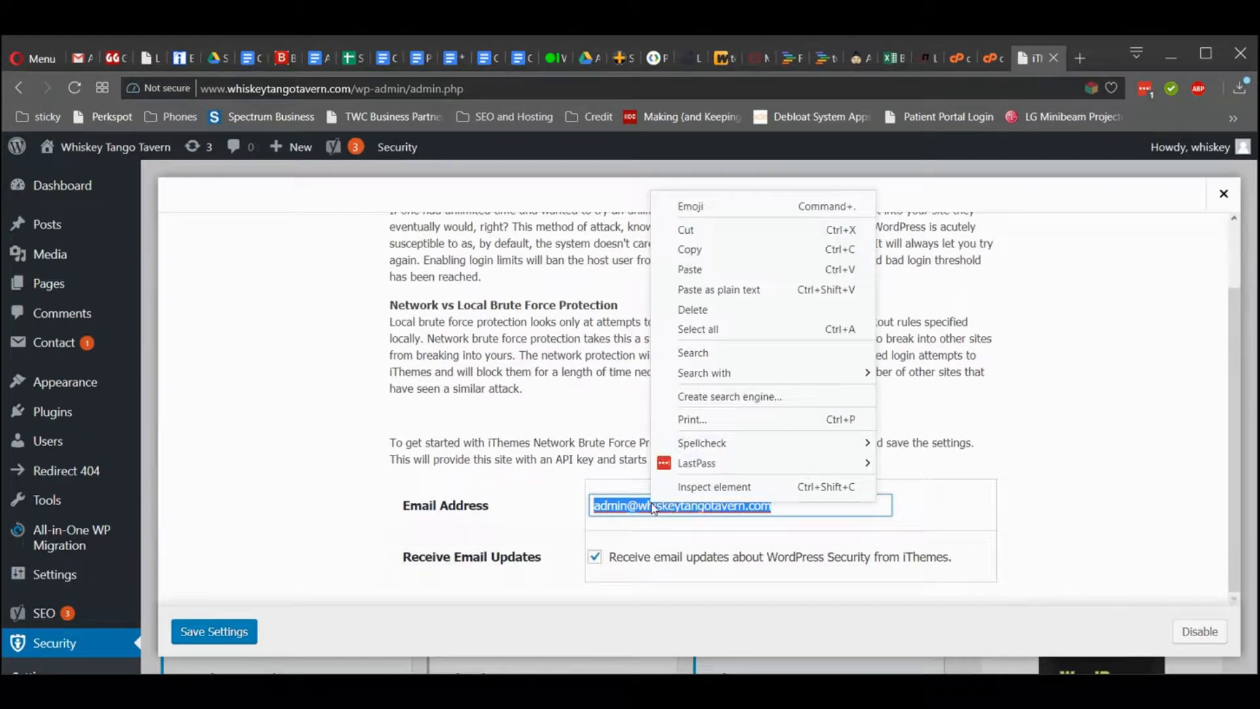
left_click(729, 250)
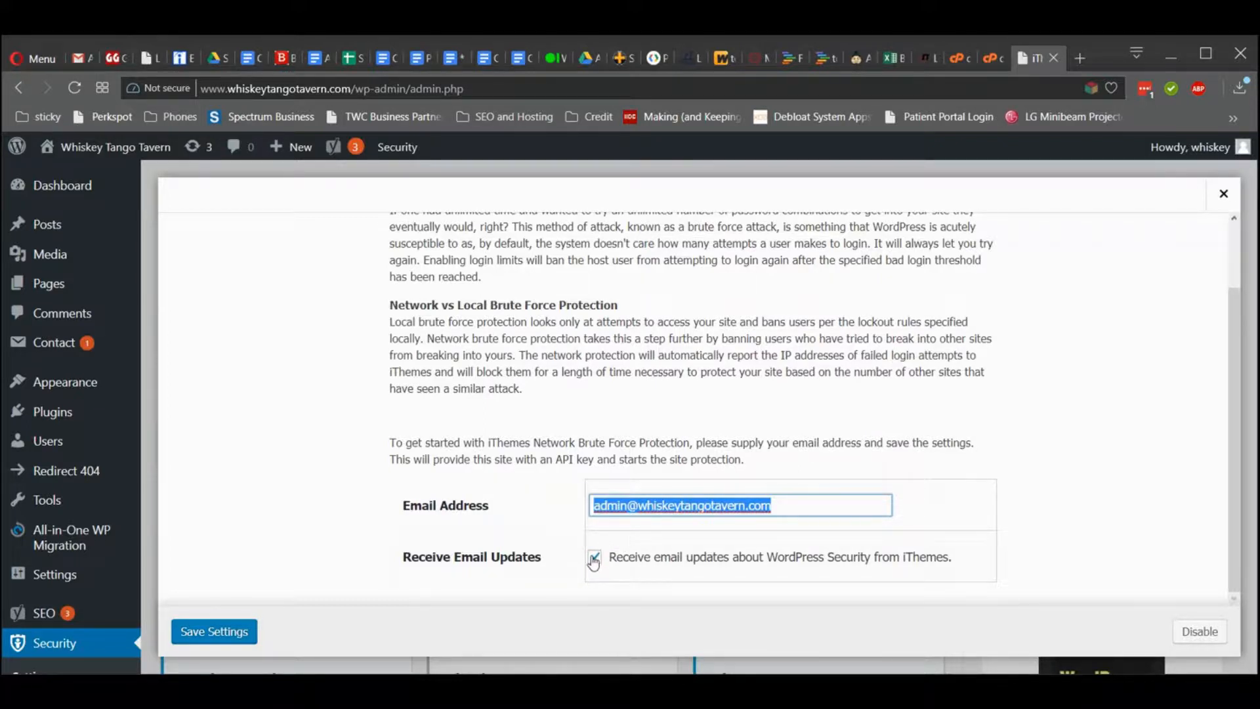
- Opt out of iThemes email updates and save the Network Brute Force Protection settings
left_click(594, 558)
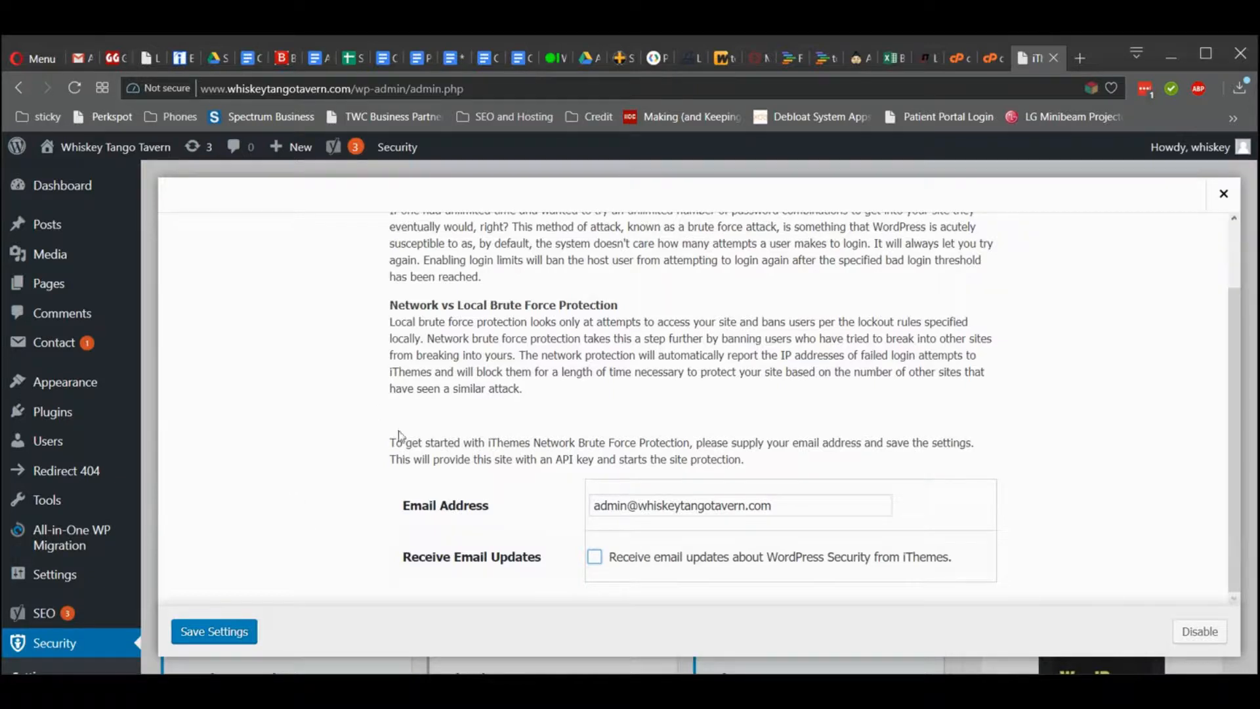
left_click(212, 626)
left_click(210, 630)
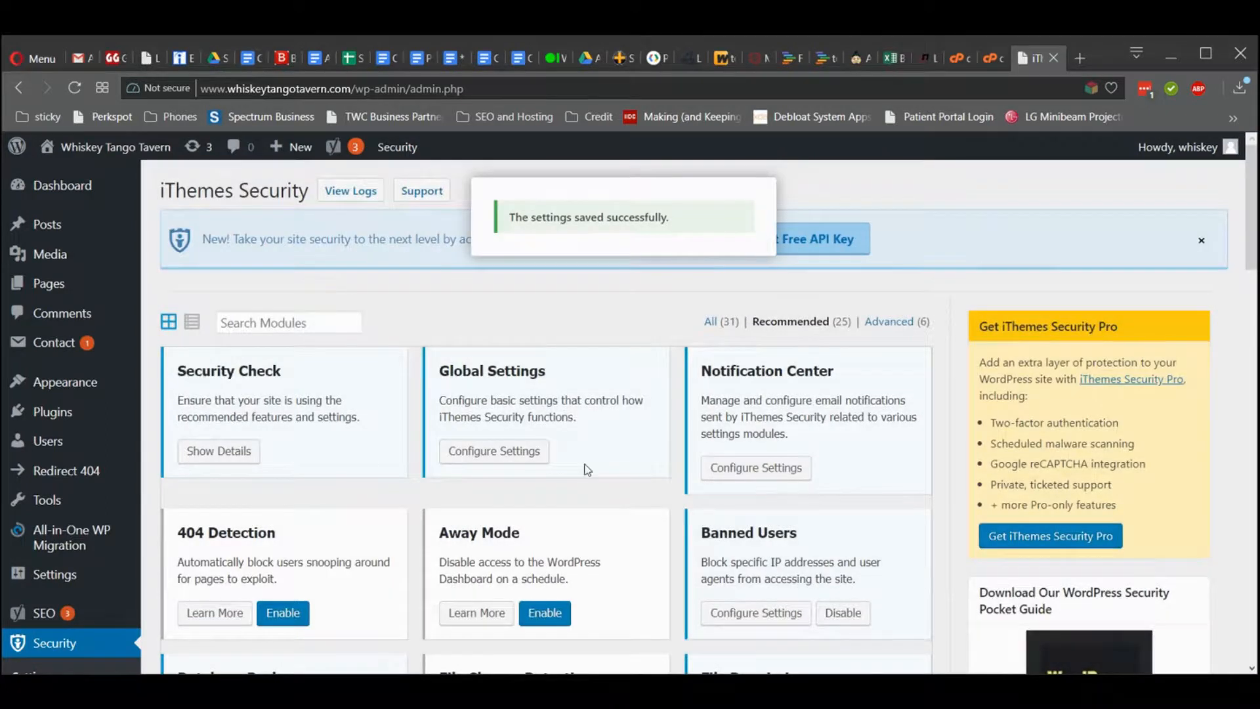
- Reopen the Network Brute Force Protection settings and save them with automatic banning of reported IPs enabled
scroll(586, 469, "down", 6)
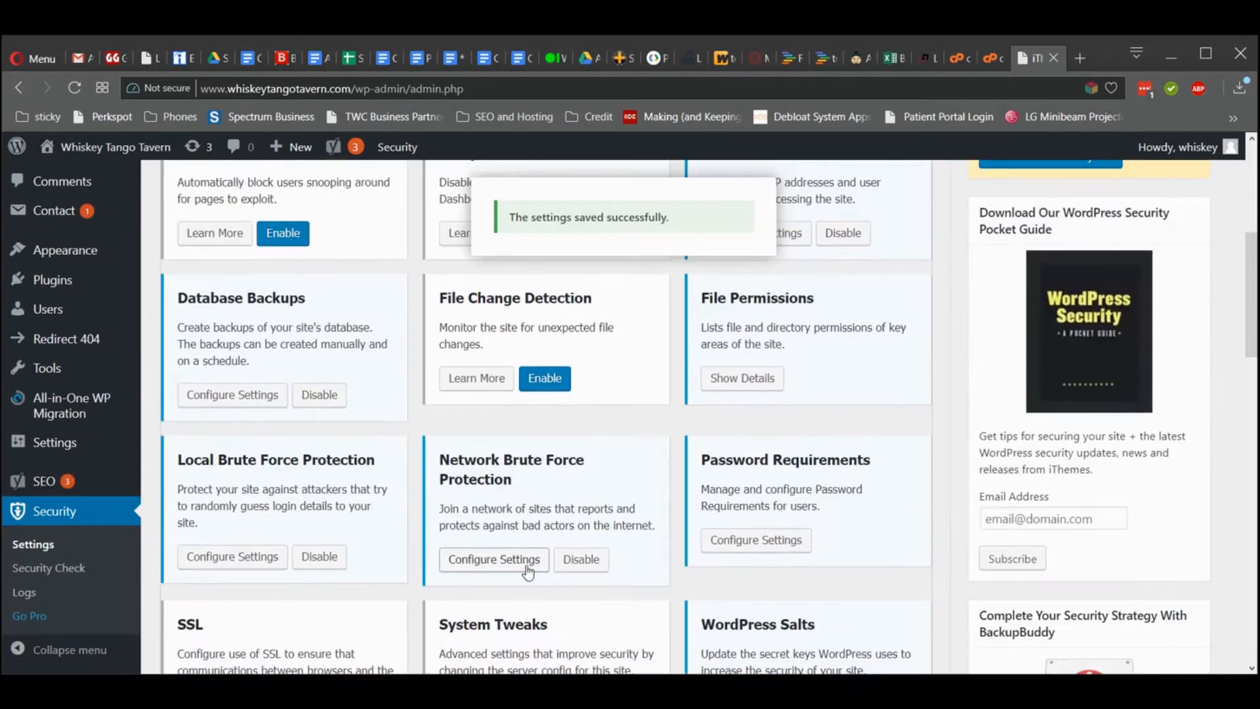
left_click(503, 559)
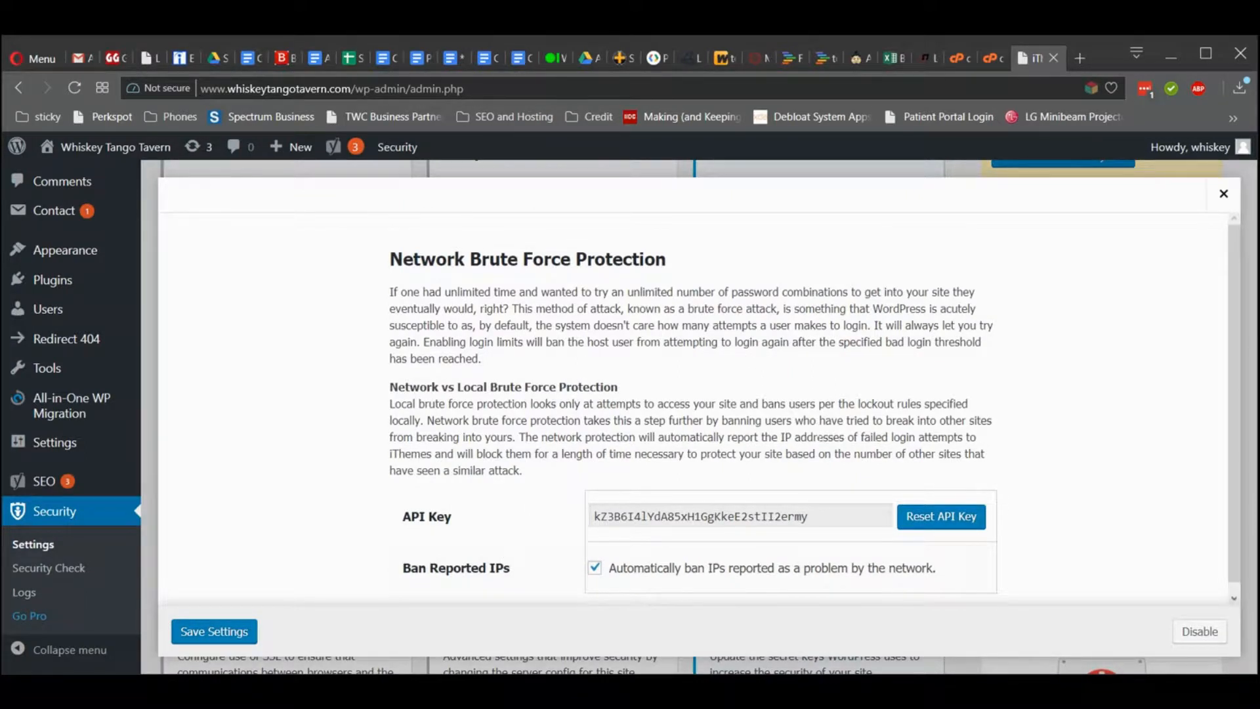
scroll(693, 407, "down", 1)
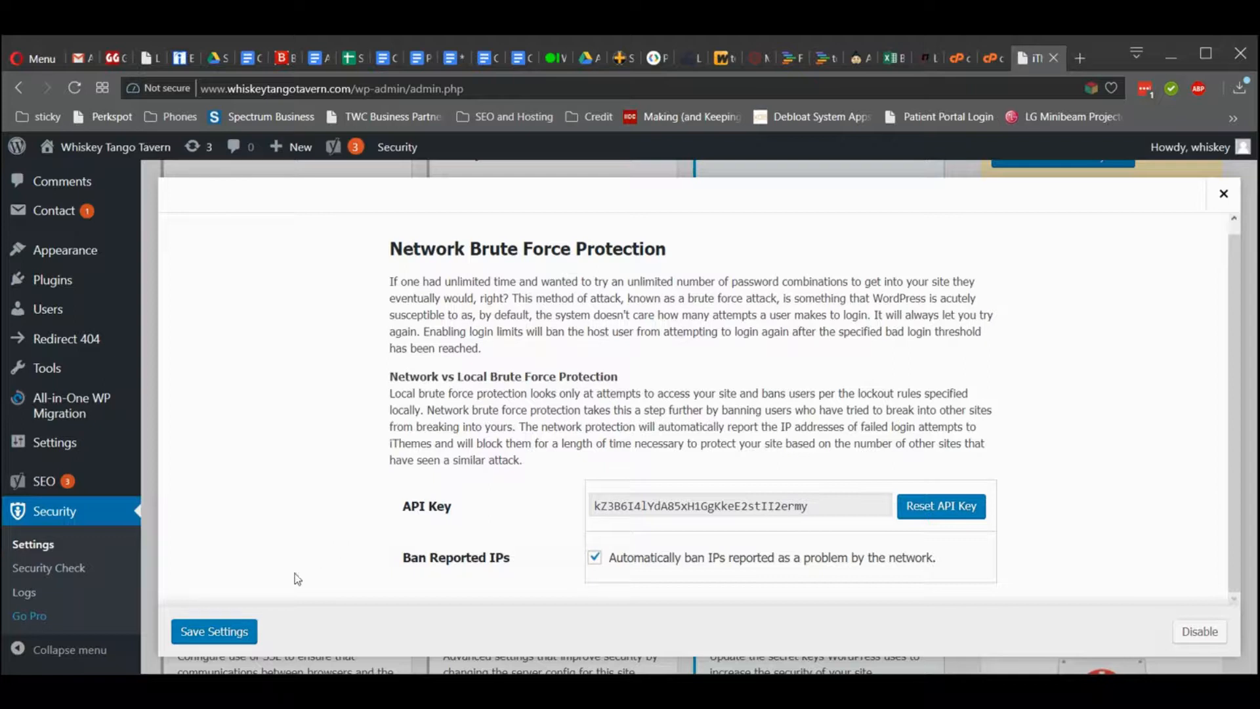
left_click(221, 628)
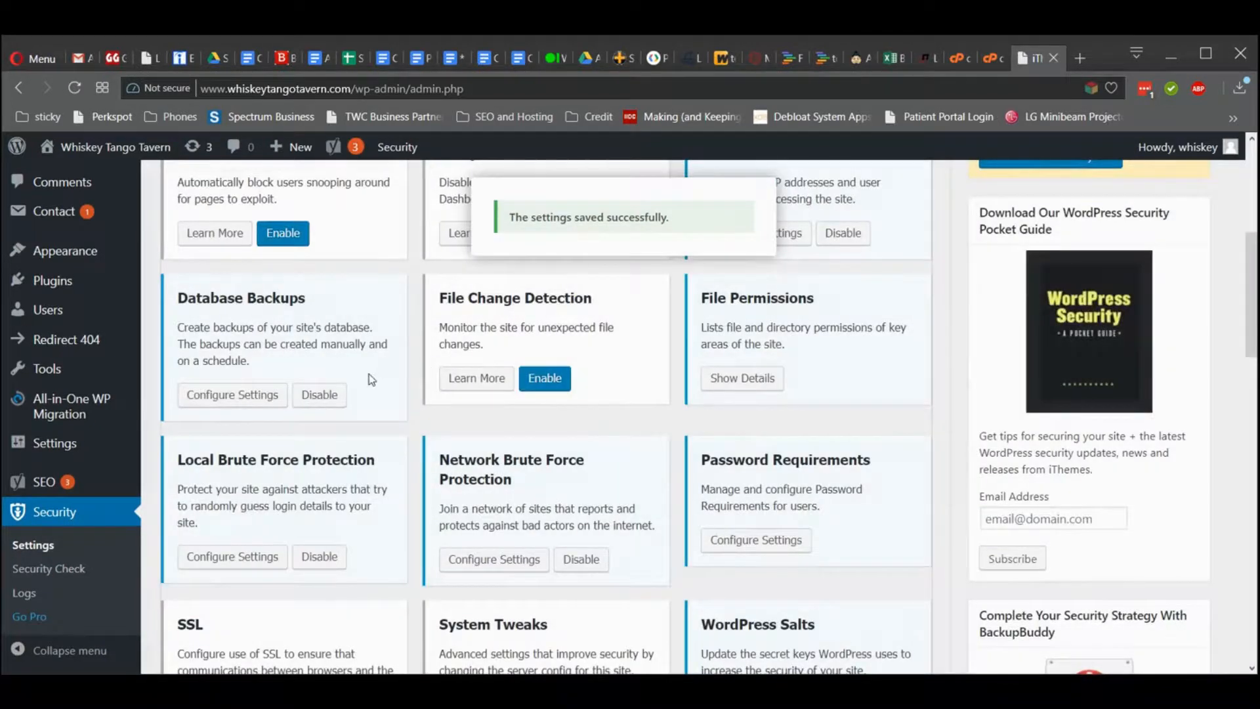
- Run the Security Check to secure the site with the recommended modules, and close its report
scroll(371, 374, "up", 2)
scroll(371, 379, "up", 3)
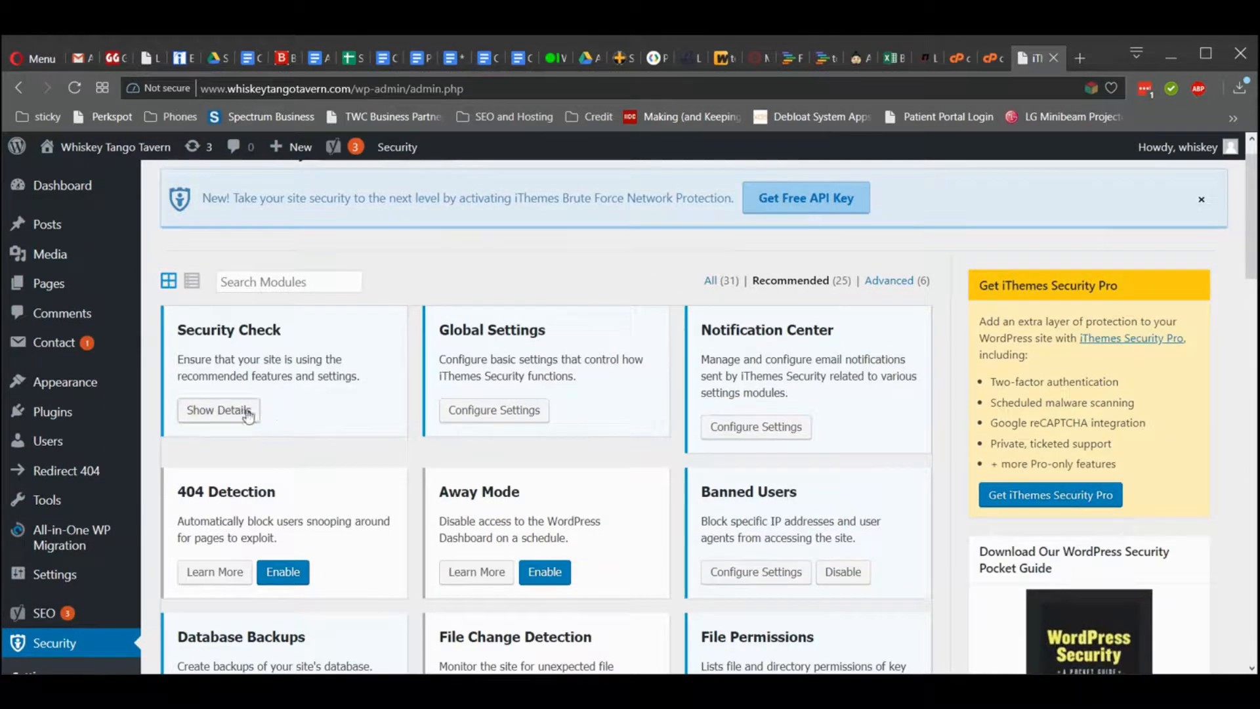
left_click(225, 412)
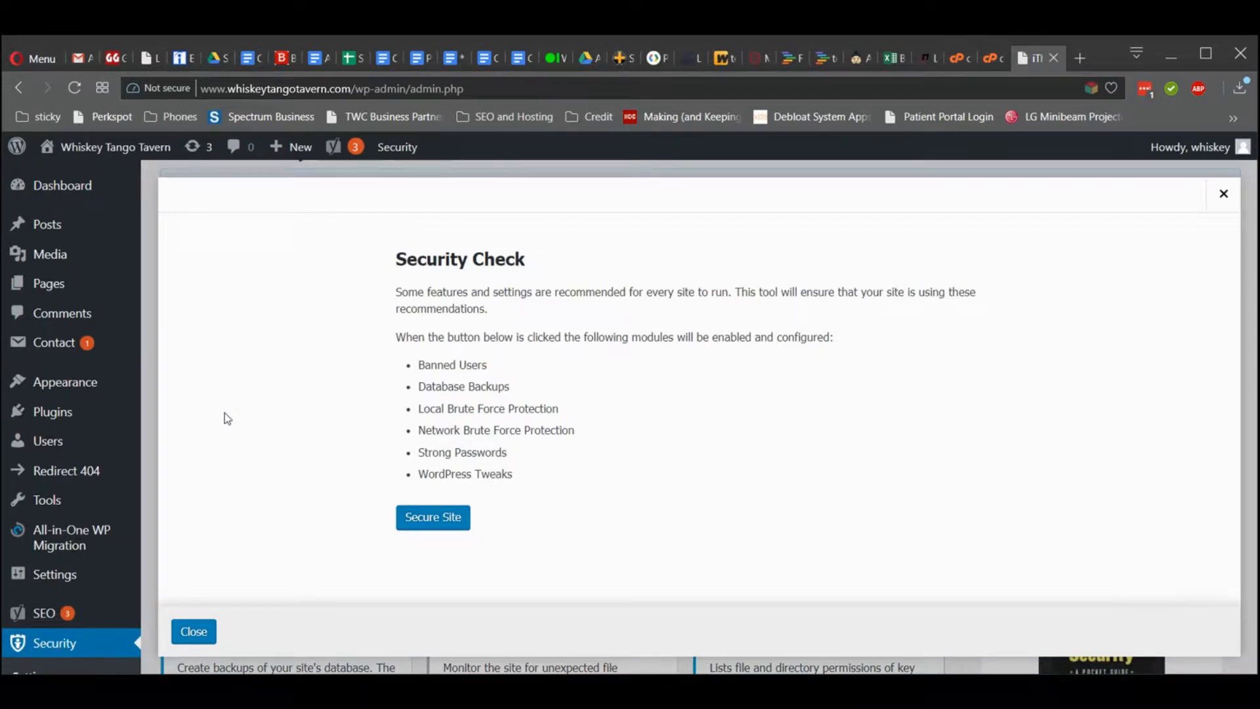
left_click(431, 515)
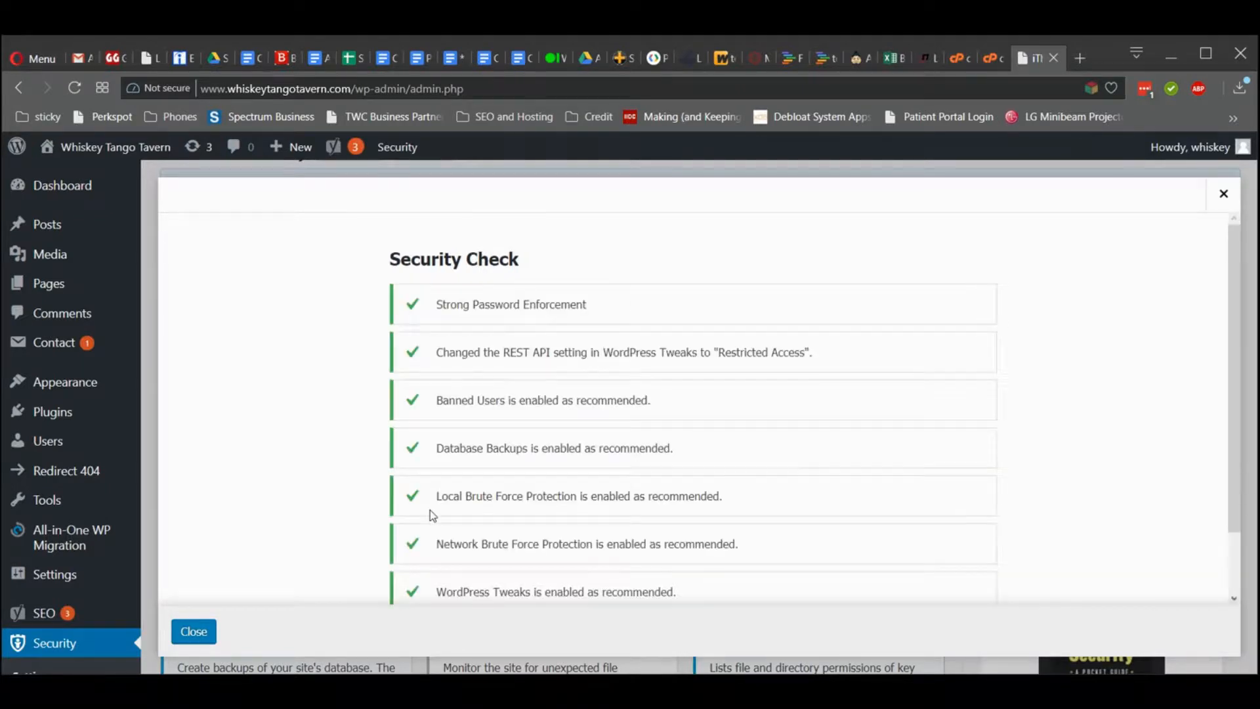
left_click(194, 631)
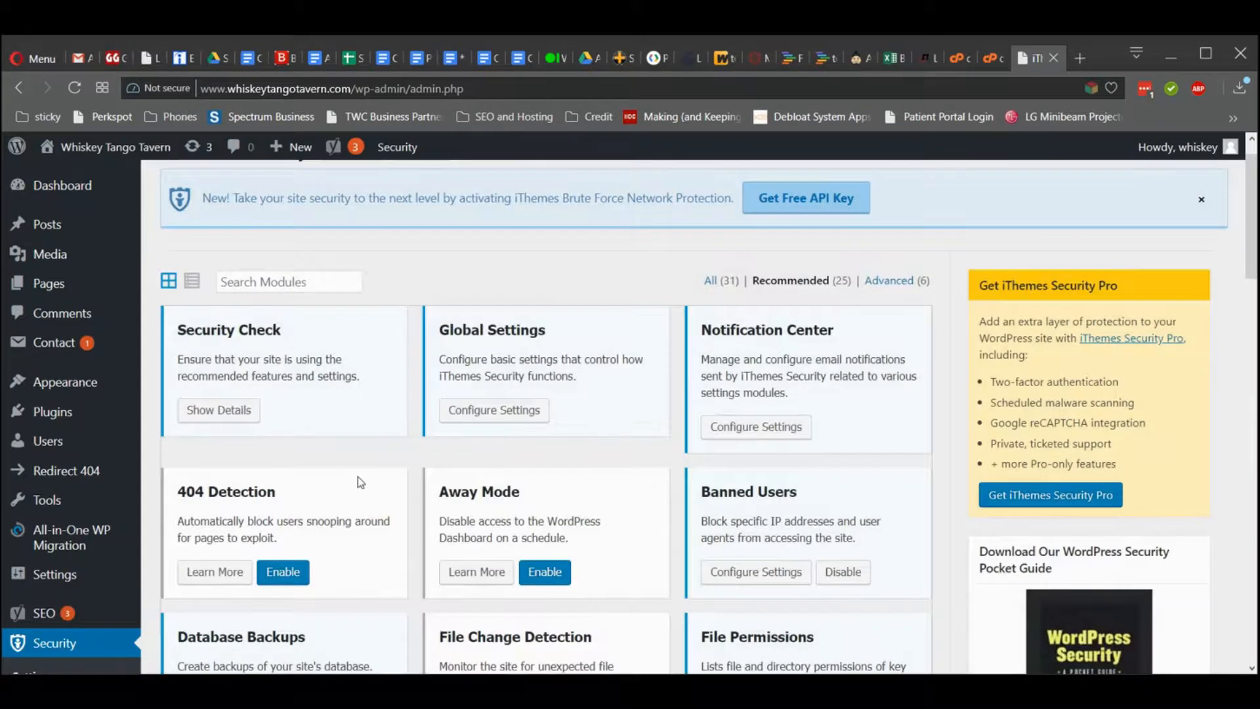
- Disable the Database Backups module in iThemes Security
scroll(358, 500, "down", 2)
scroll(357, 505, "down", 1)
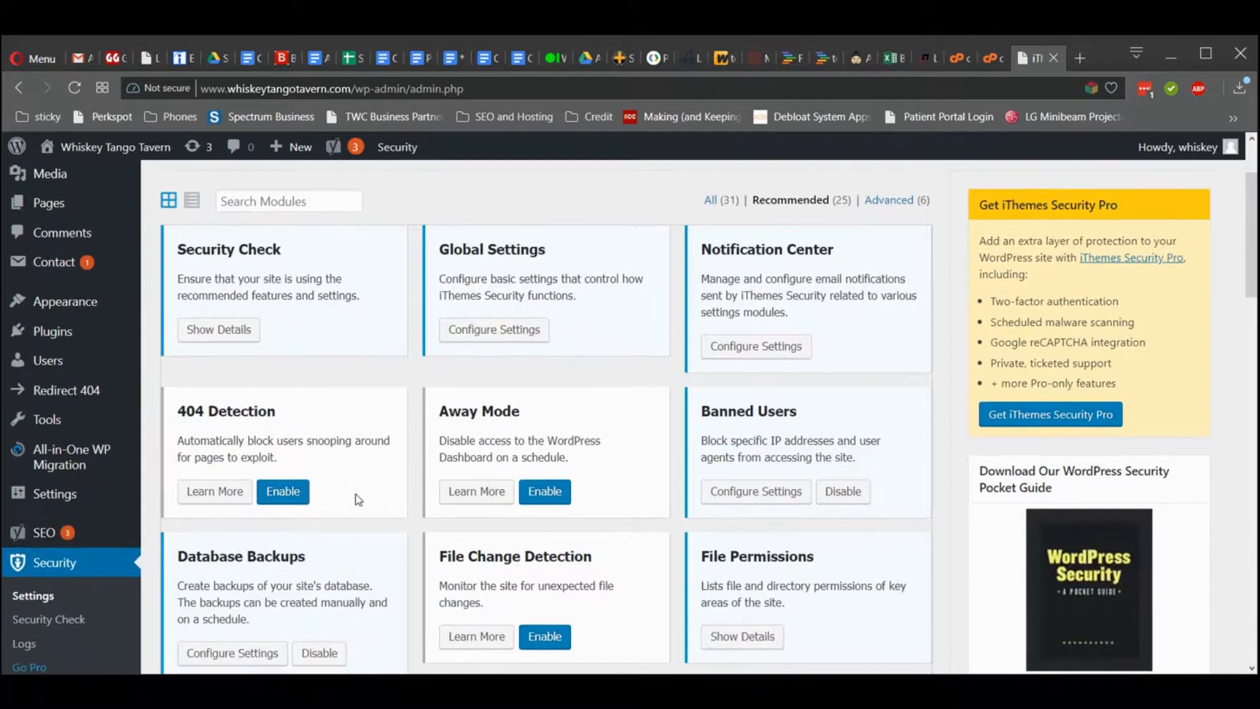
scroll(359, 537, "down", 1)
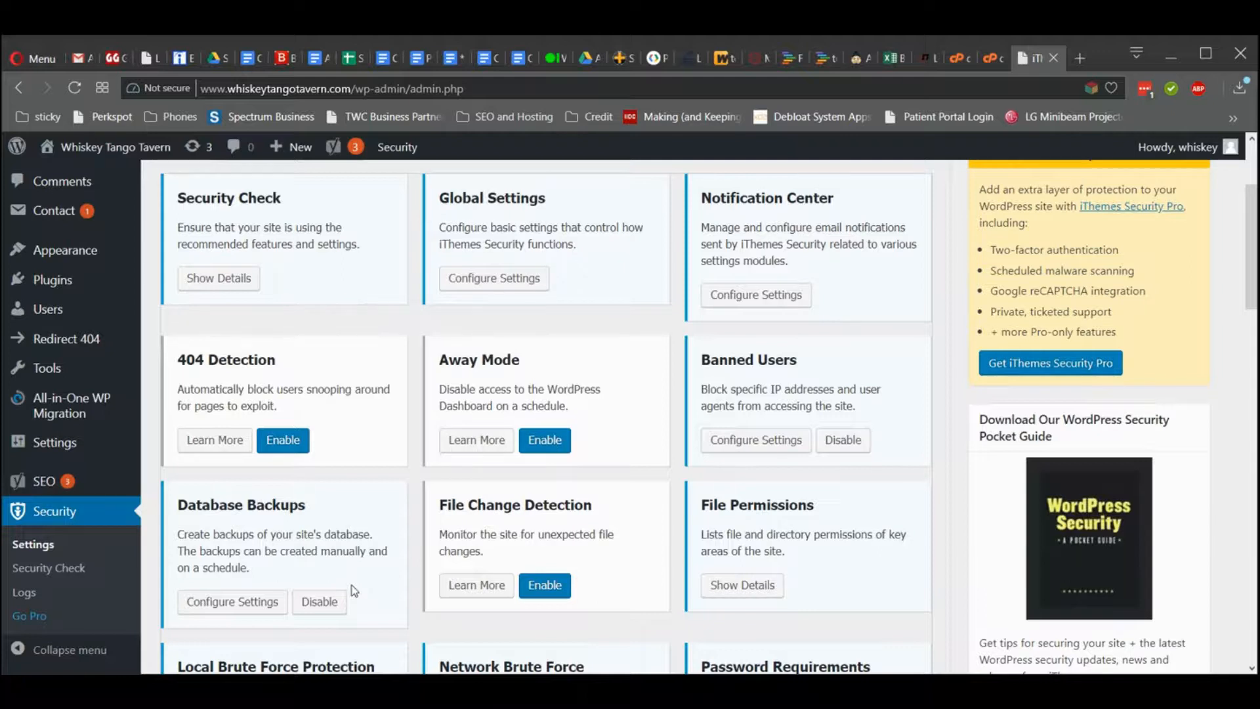
left_click(319, 601)
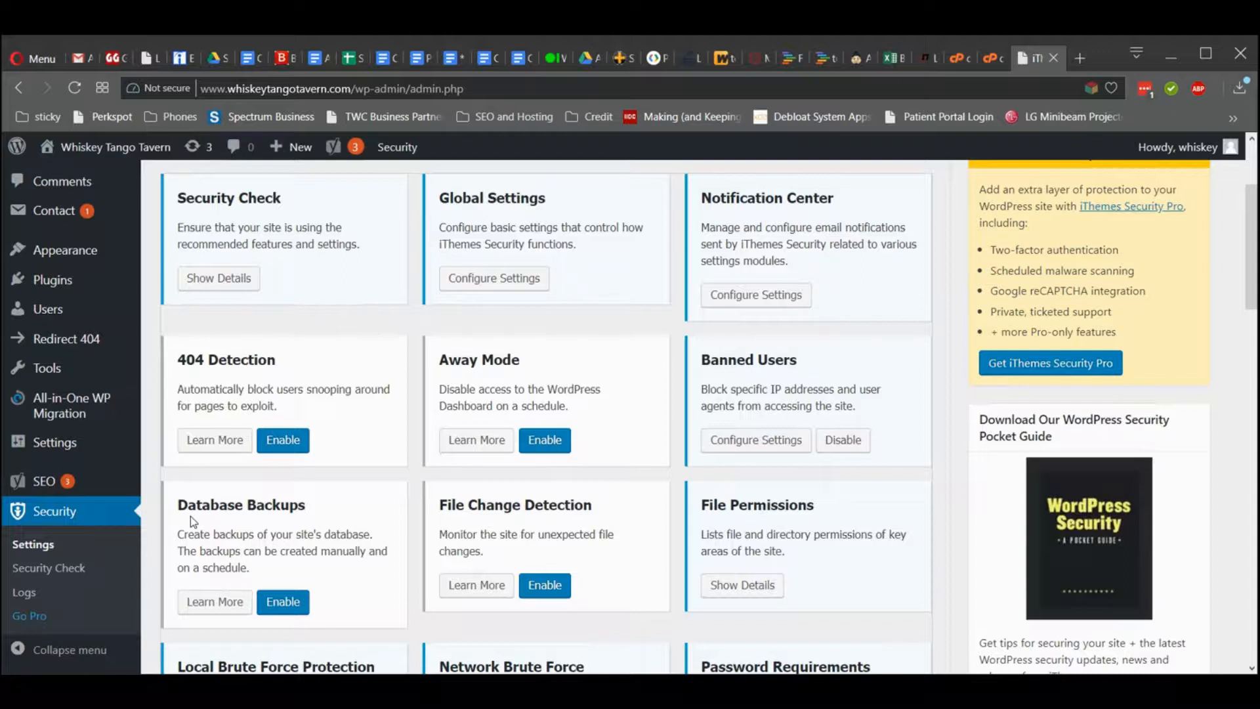
- Set the Lockout Period in the Global Settings module to 6000 minutes
mouse_move(88, 413)
scroll(352, 560, "up", 2)
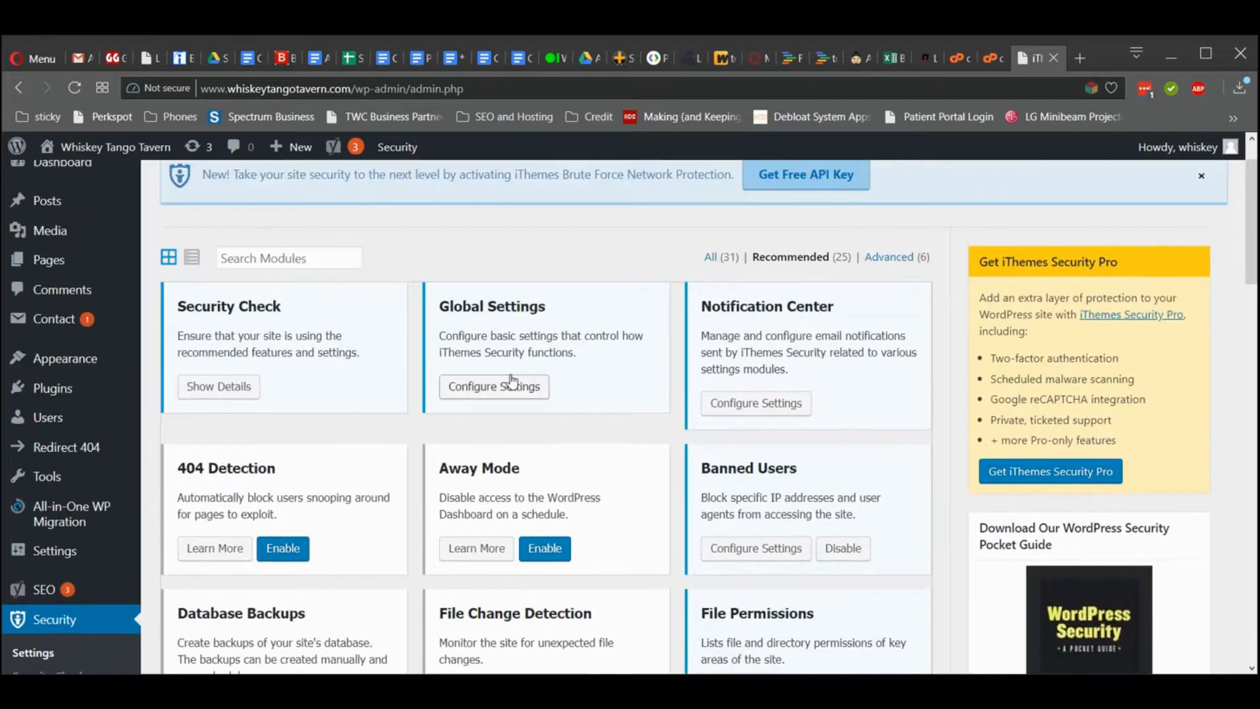
scroll(624, 357, "down", 1)
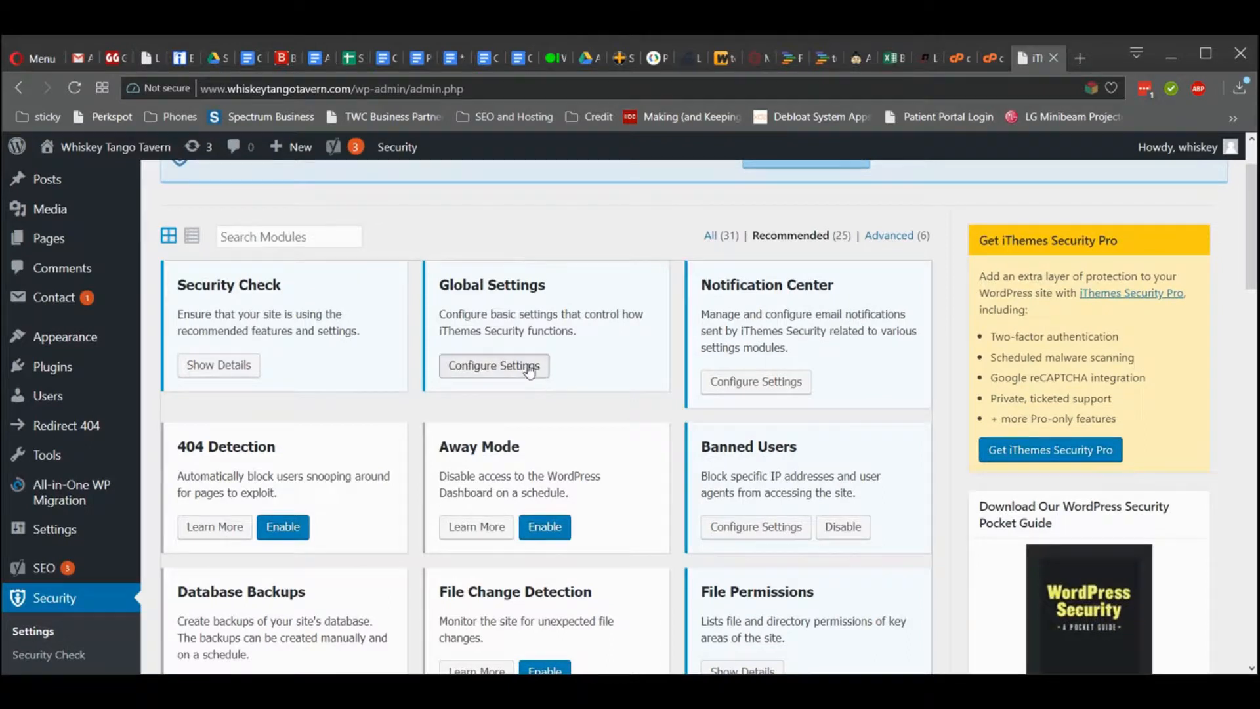
left_click(535, 365)
scroll(558, 443, "down", 5)
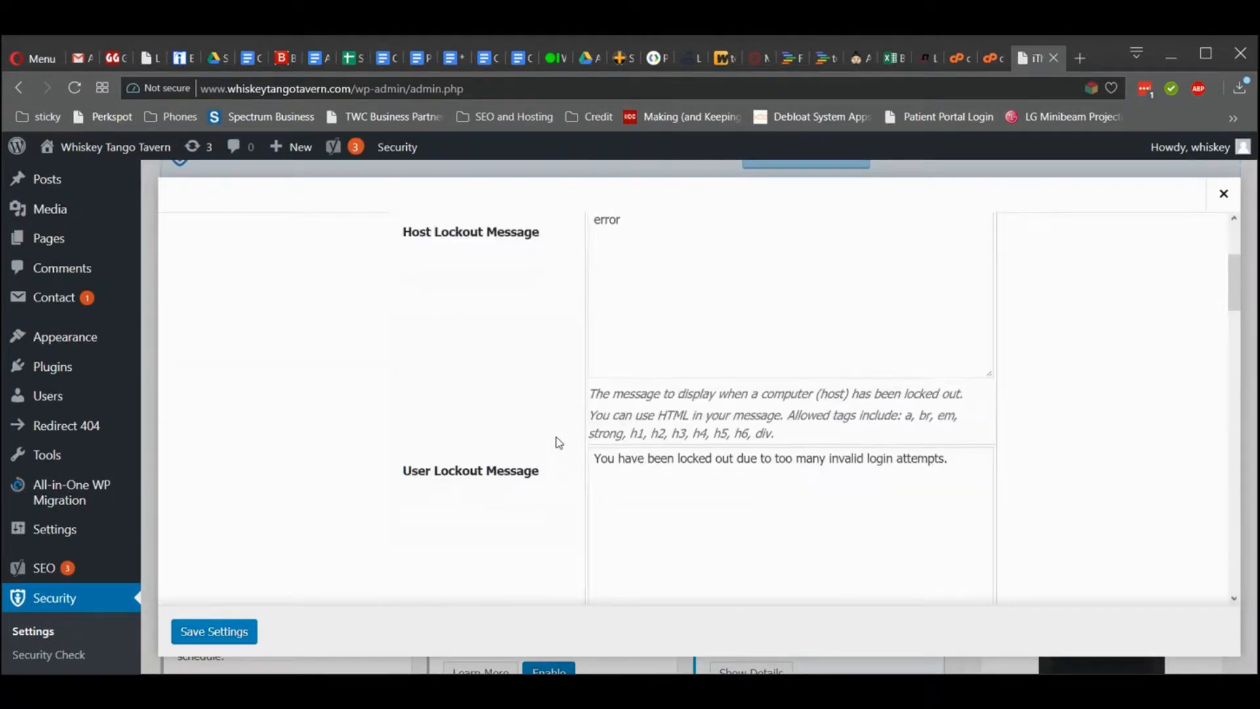
scroll(559, 442, "down", 8)
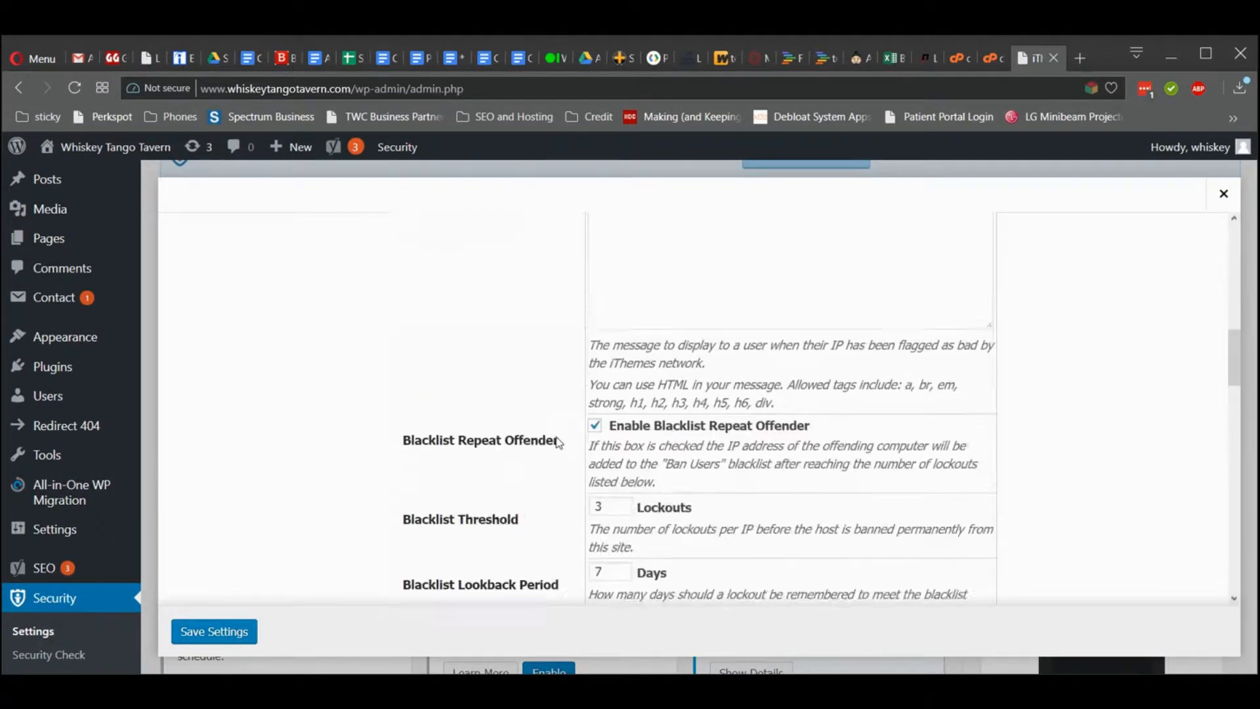
left_click_drag(617, 488, 560, 489)
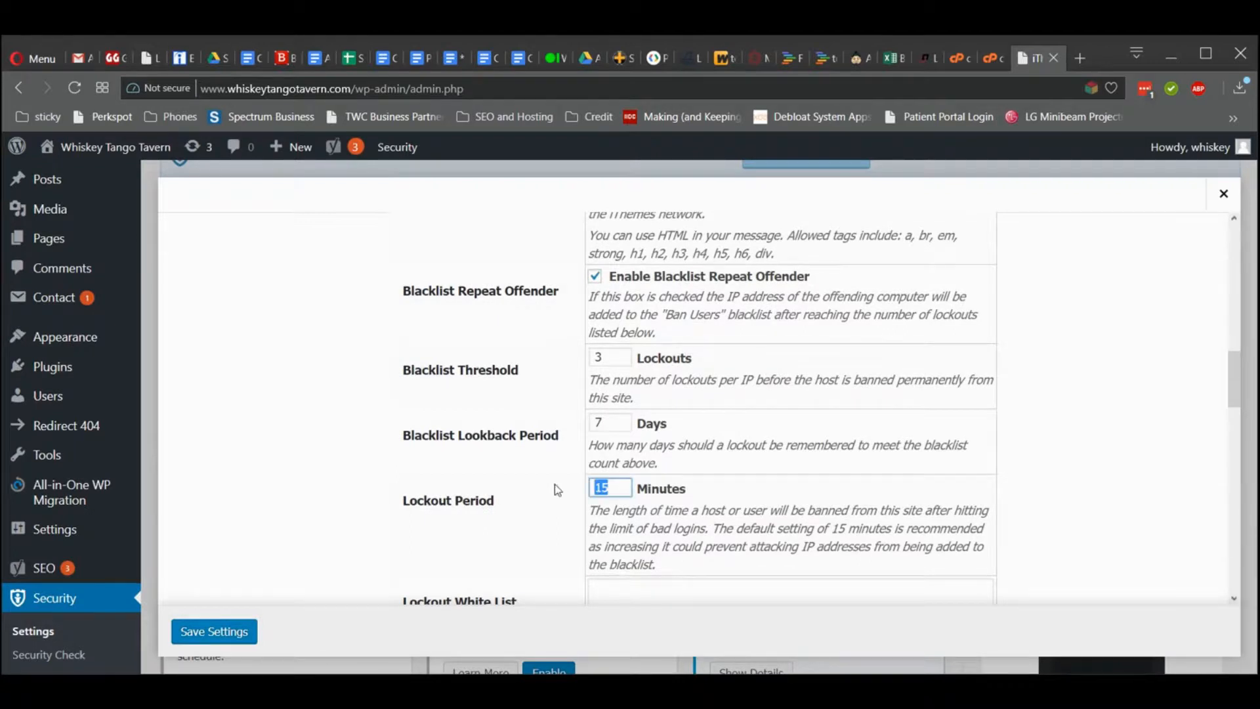
type("6000")
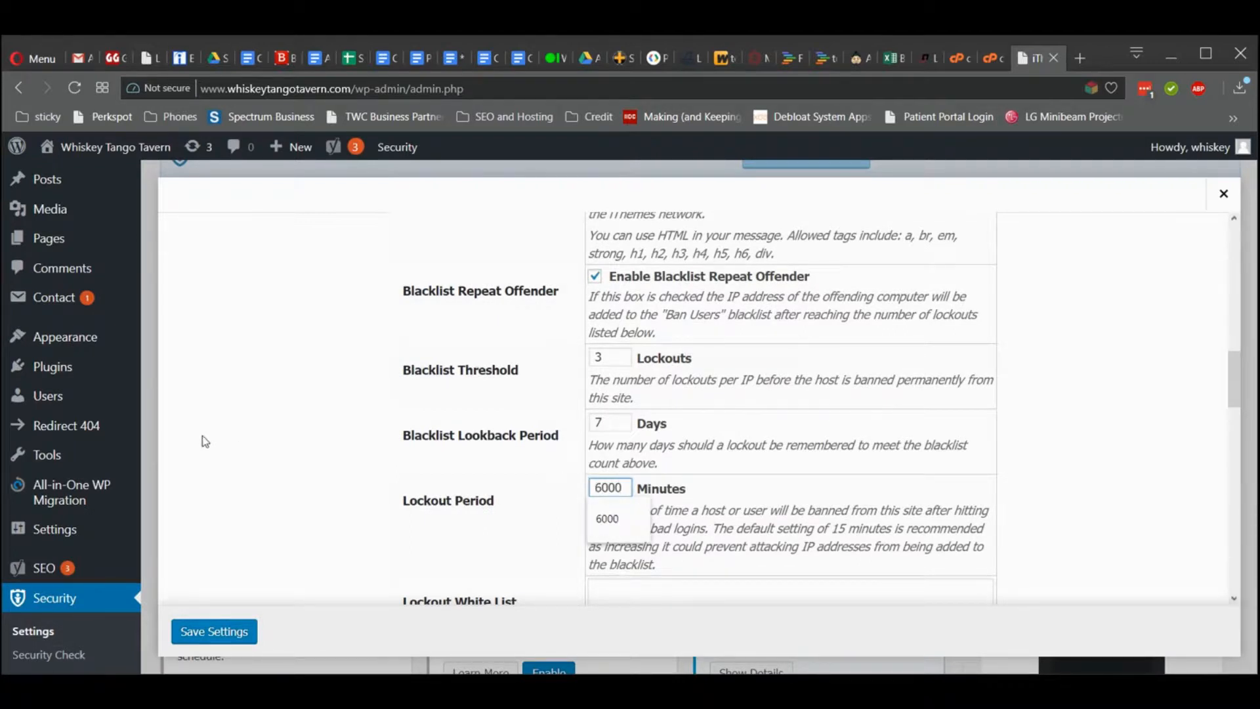
left_click(286, 465)
- Add the current IP address to the Lockout White List and save the Global Settings
scroll(286, 466, "down", 2)
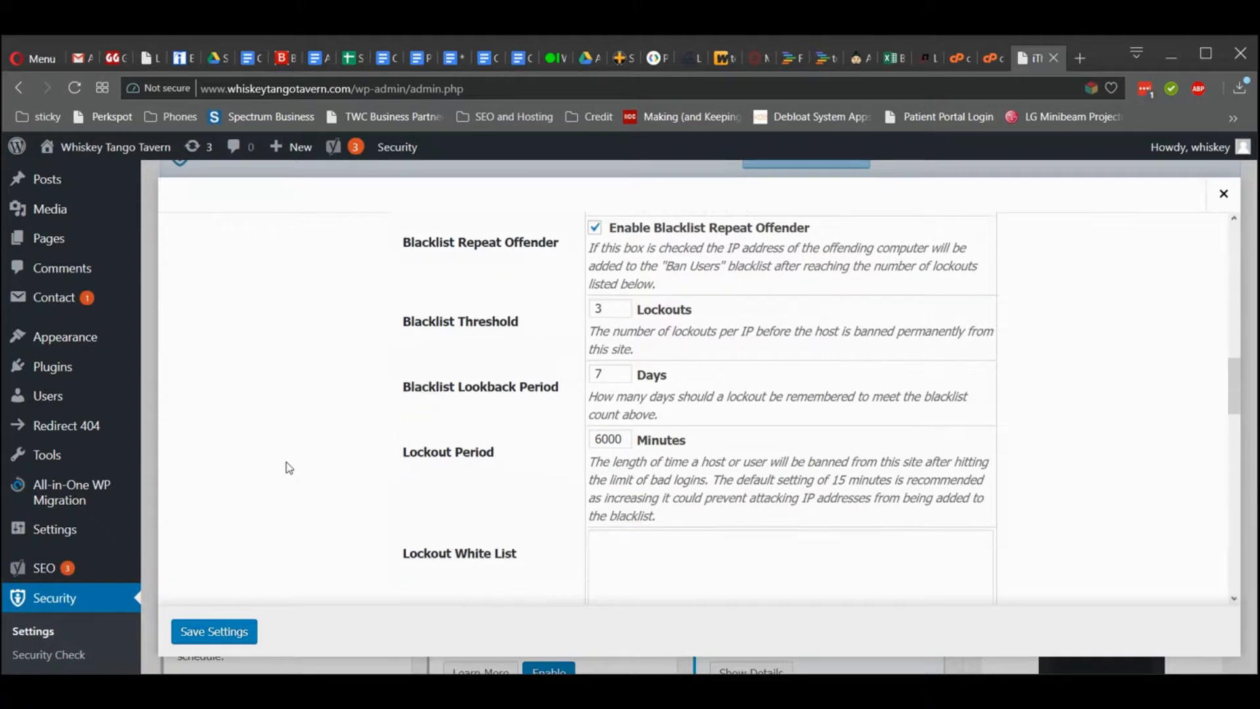
scroll(287, 467, "down", 2)
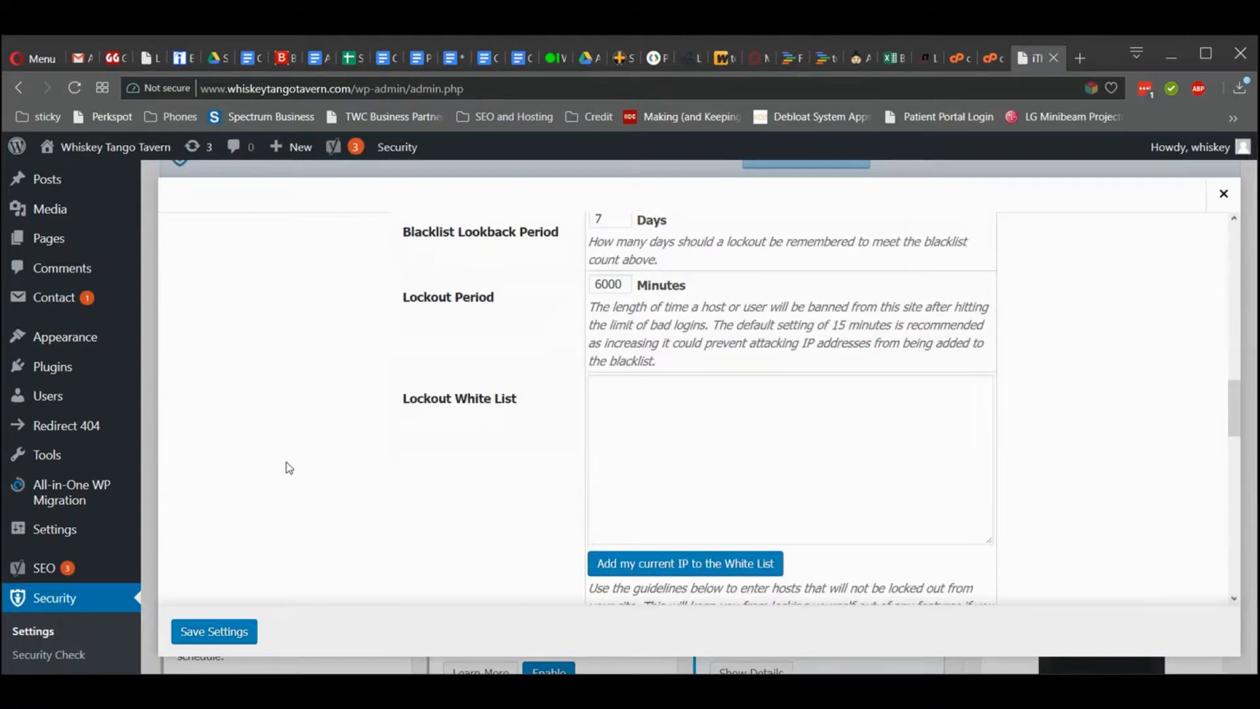
left_click(663, 561)
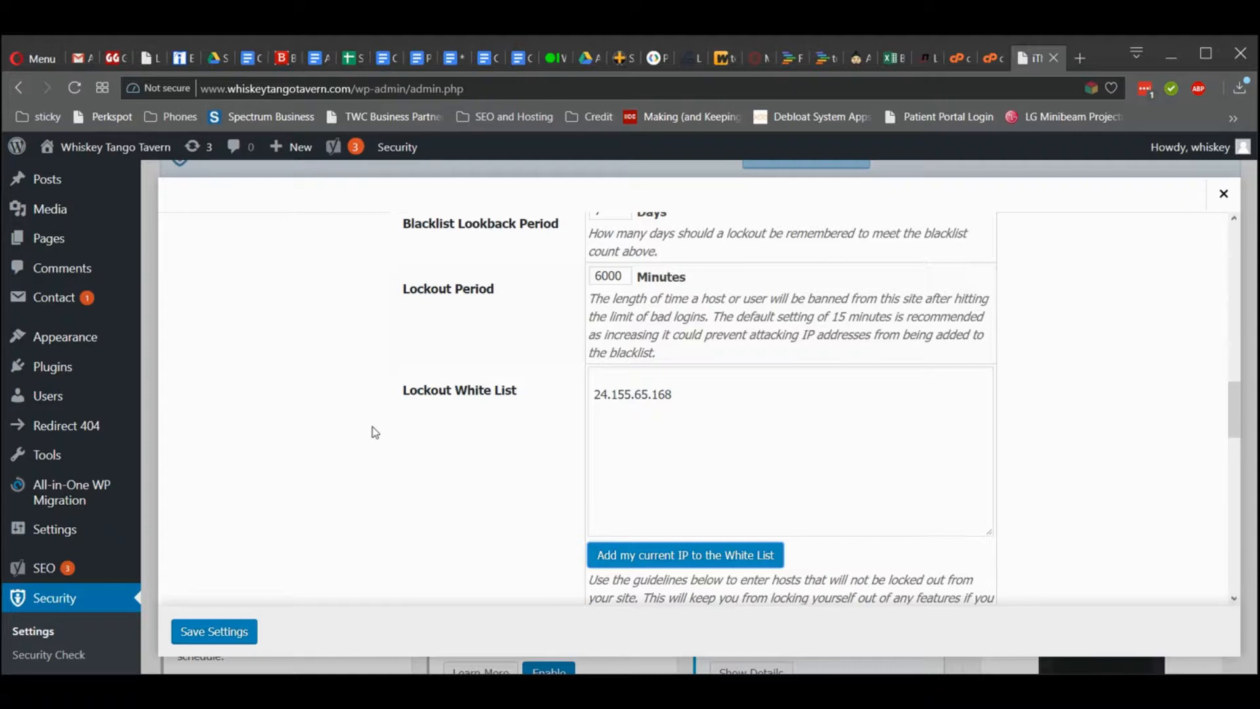
left_click(226, 628)
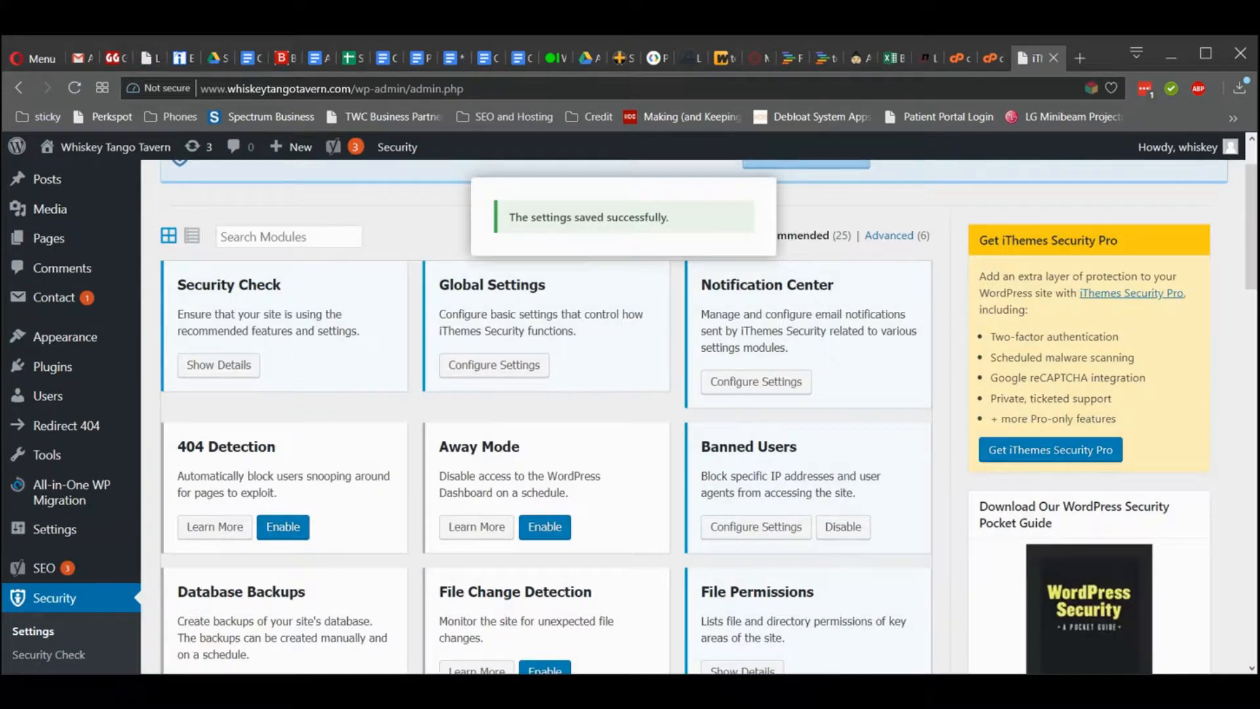
- Set the Security Digest schedule to Weekly in the Notification Center settings
left_click(771, 385)
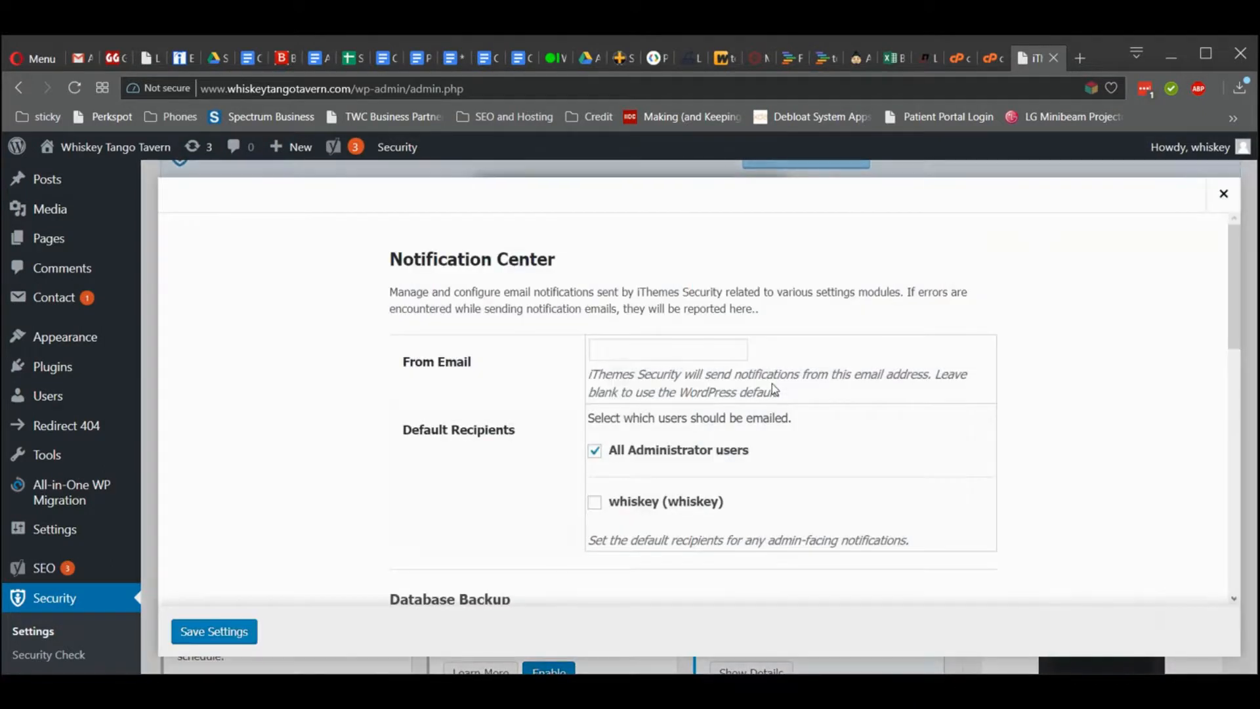
scroll(935, 410, "down", 1)
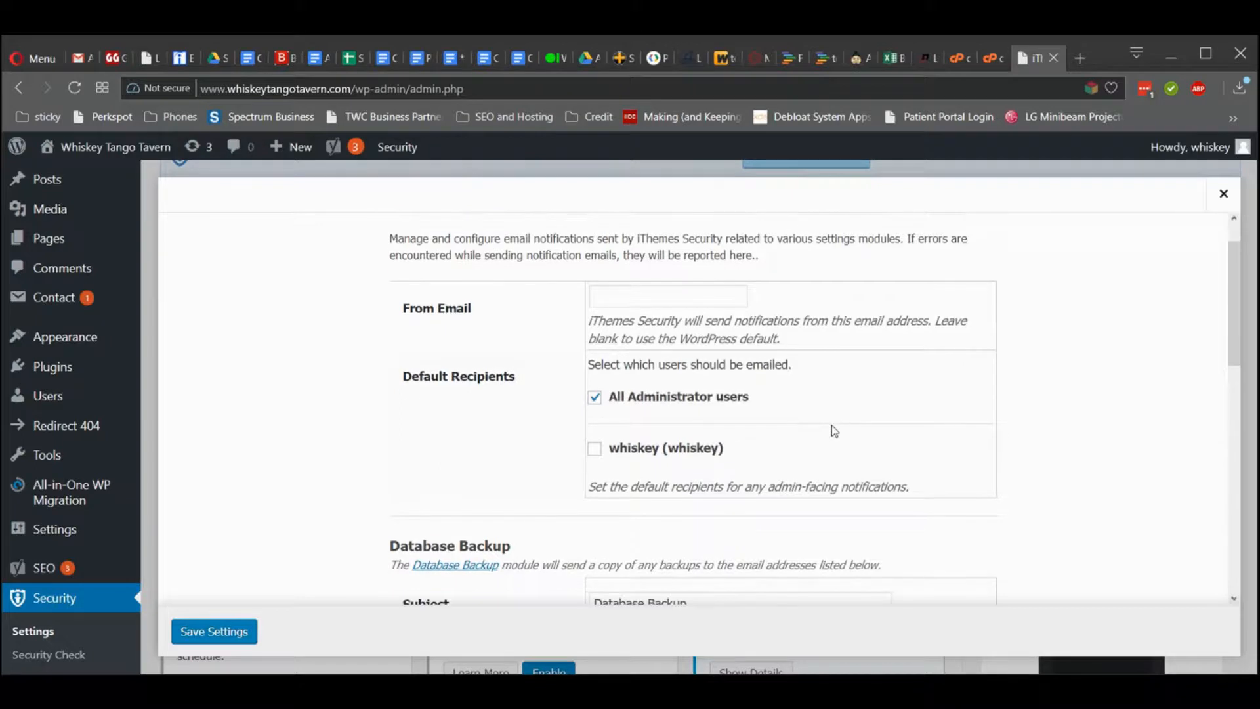
scroll(832, 425, "down", 1)
scroll(832, 426, "down", 1)
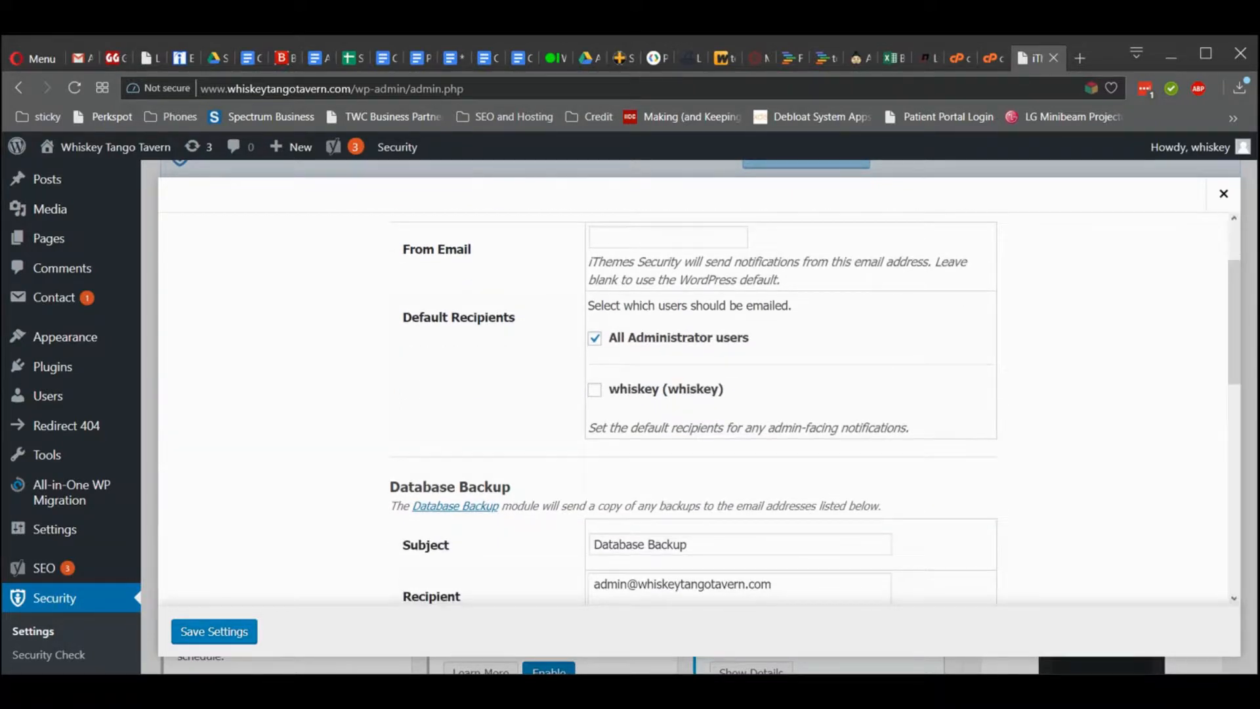
scroll(832, 426, "down", 3)
scroll(996, 442, "down", 2)
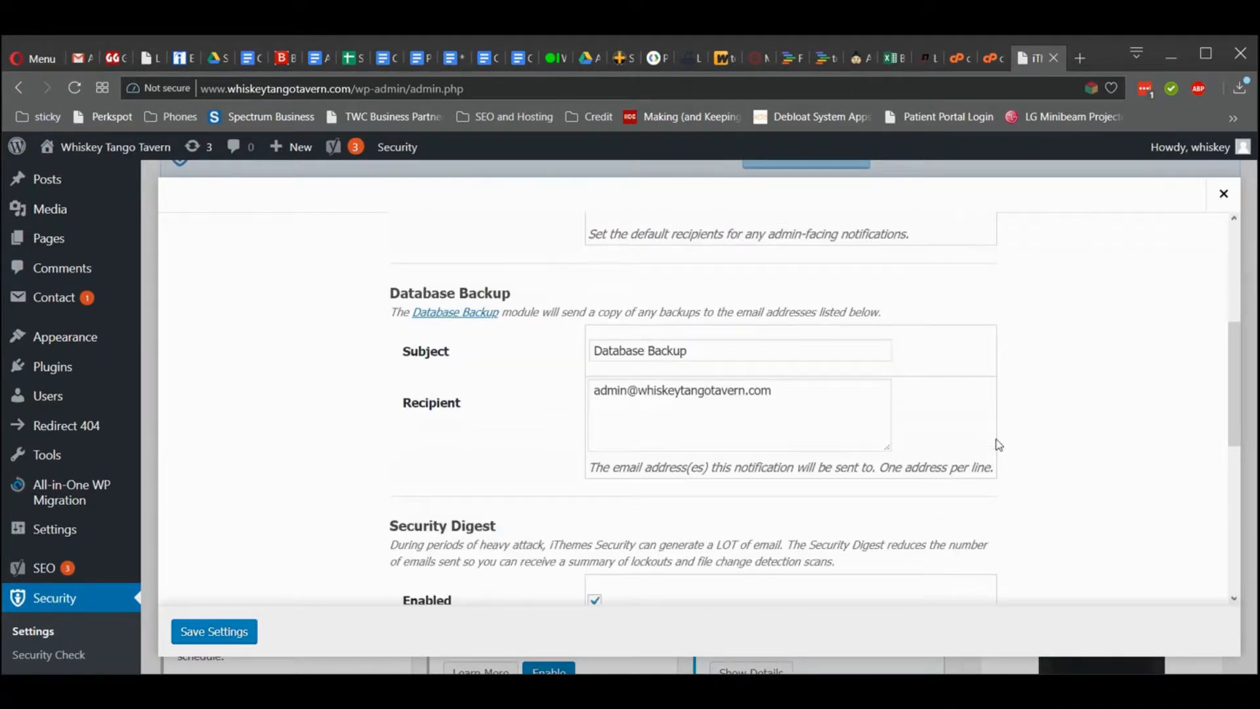
scroll(998, 444, "down", 3)
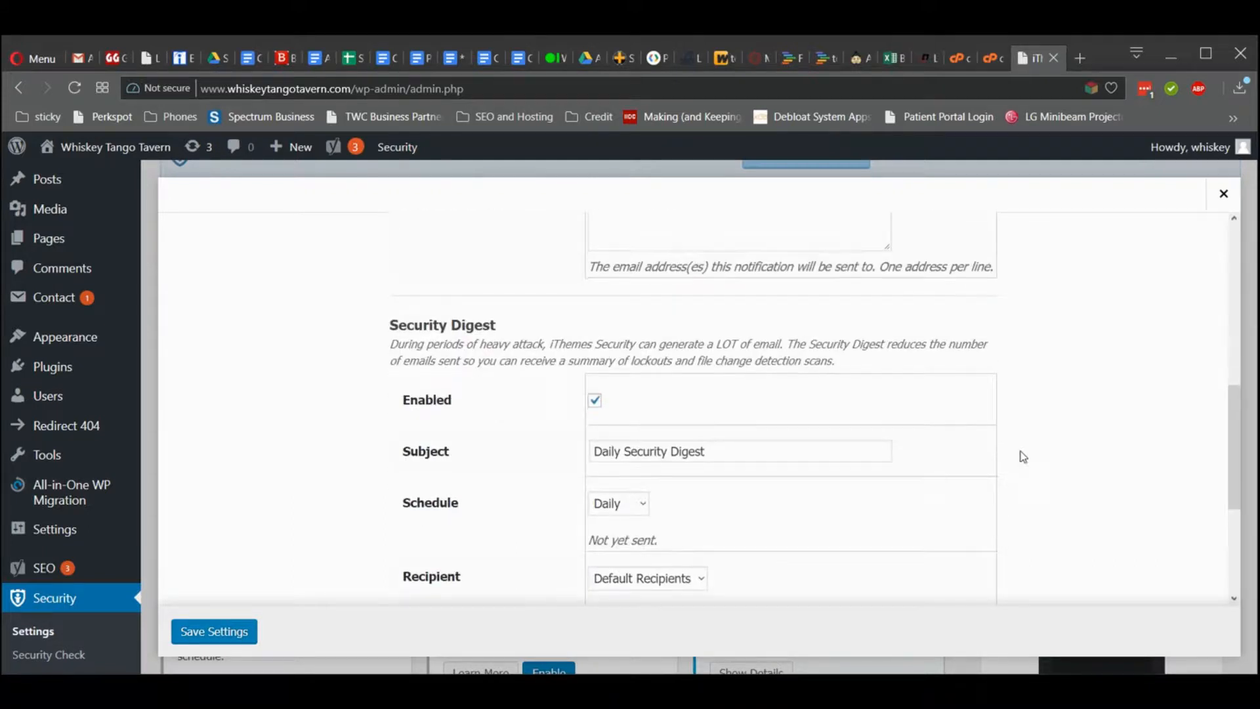
scroll(1032, 485, "down", 1)
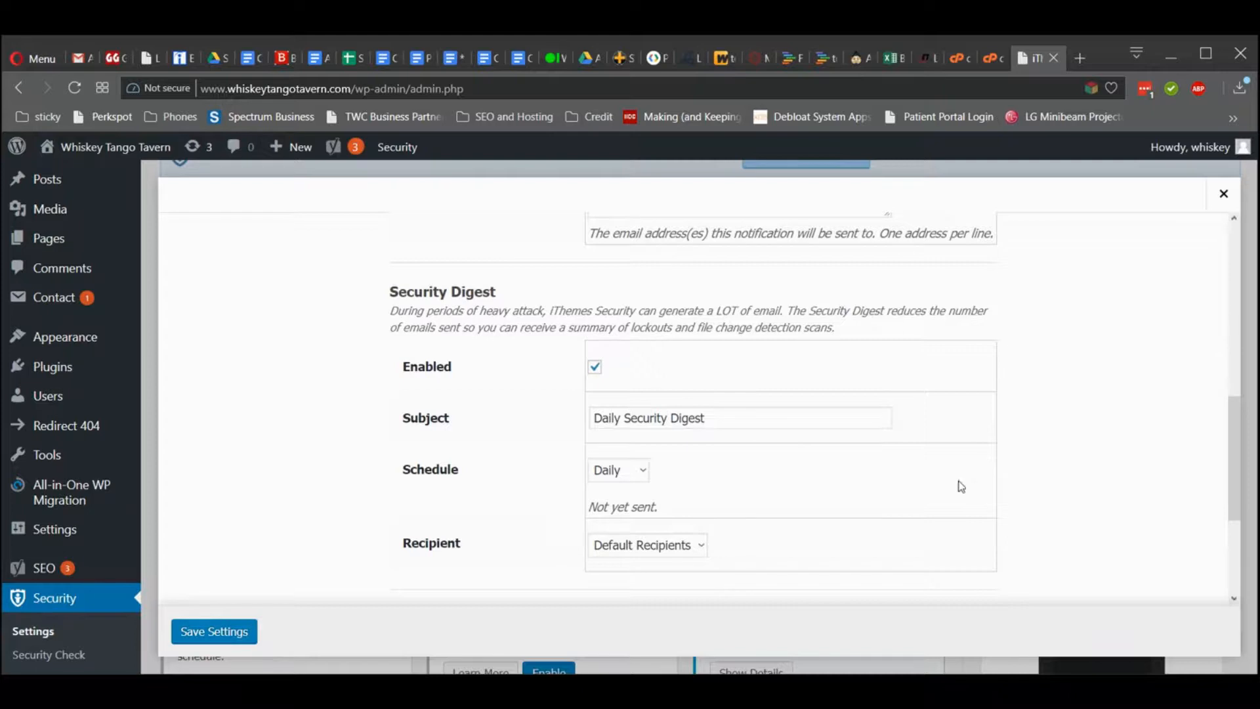
left_click(645, 472)
left_click(615, 506)
left_click(1100, 461)
- Disable the Site Lockouts email notification and return to the sender and default recipient settings
scroll(1099, 463, "down", 4)
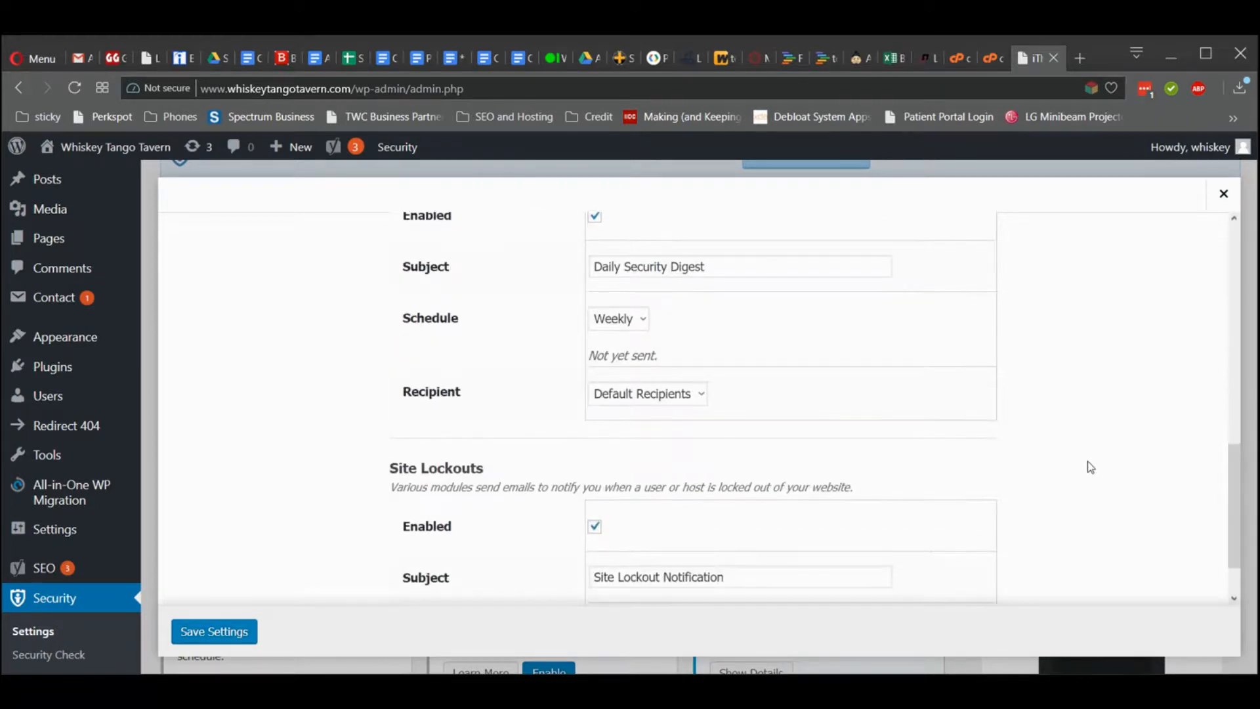
scroll(1089, 466, "down", 2)
left_click(595, 454)
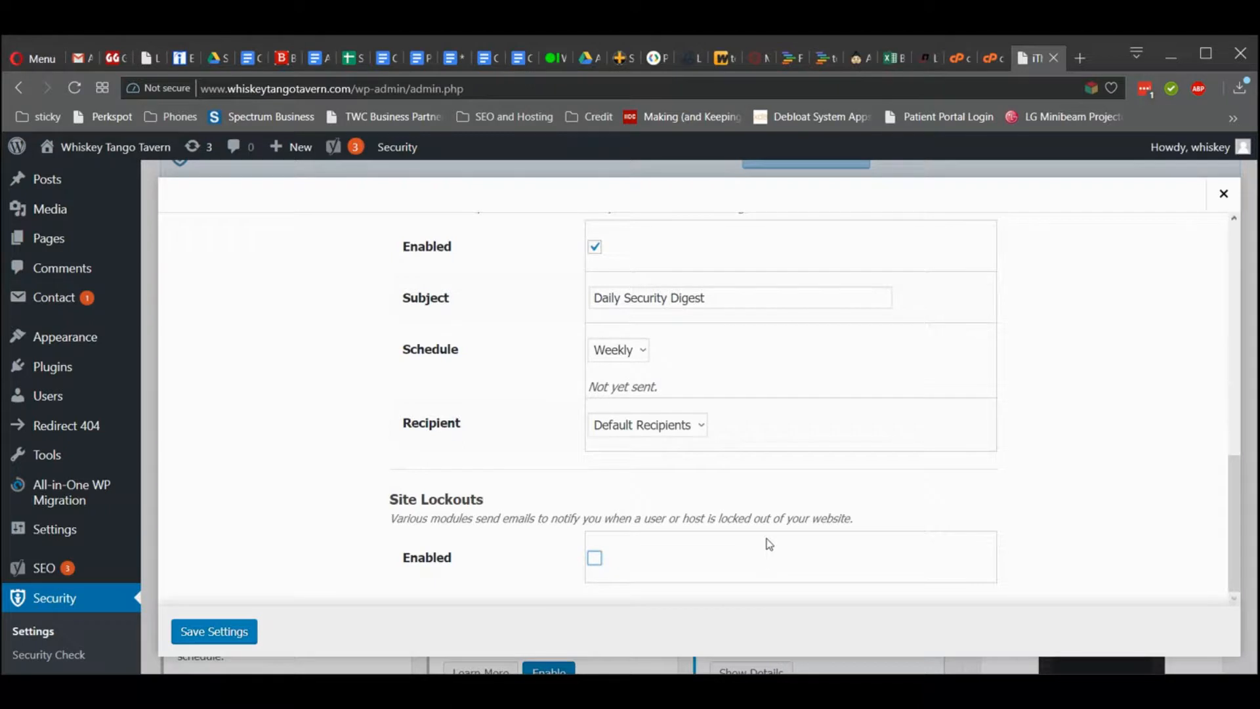
scroll(1110, 469, "up", 6)
scroll(1112, 471, "up", 6)
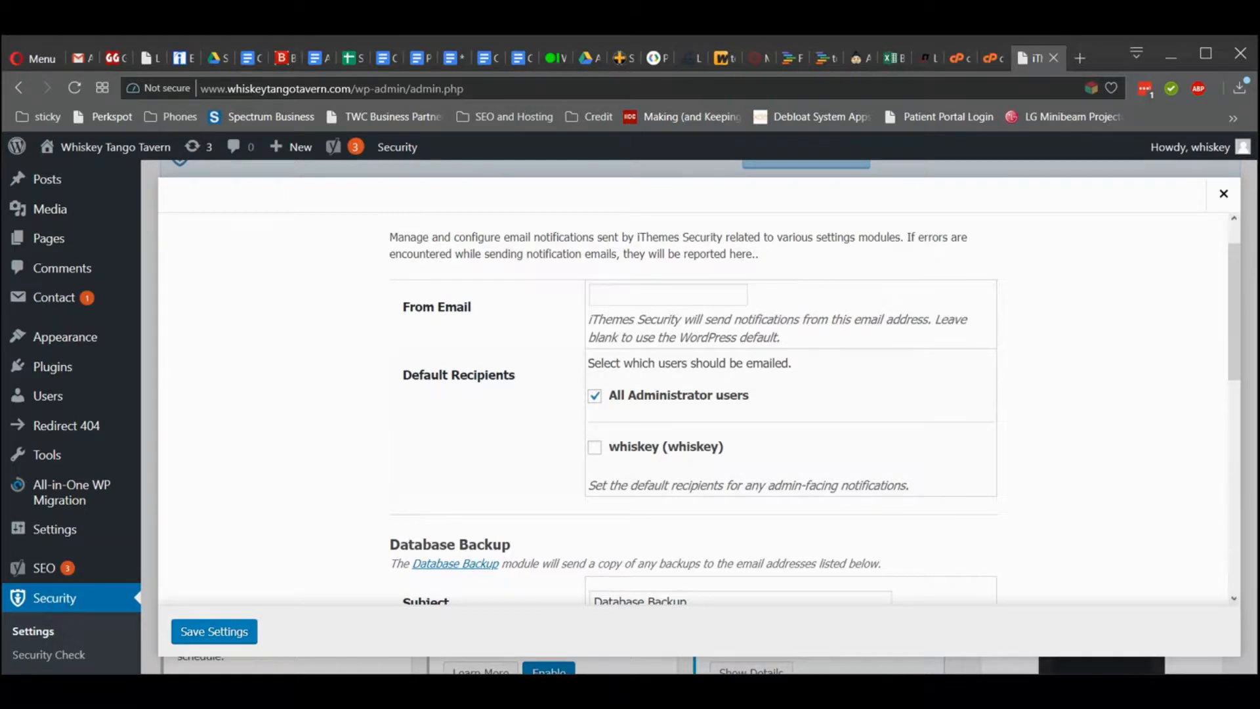
- Enter the site's admin e-mail address as the From Email in the Notification Center and review the remaining notification settings
key("ctrl+v")
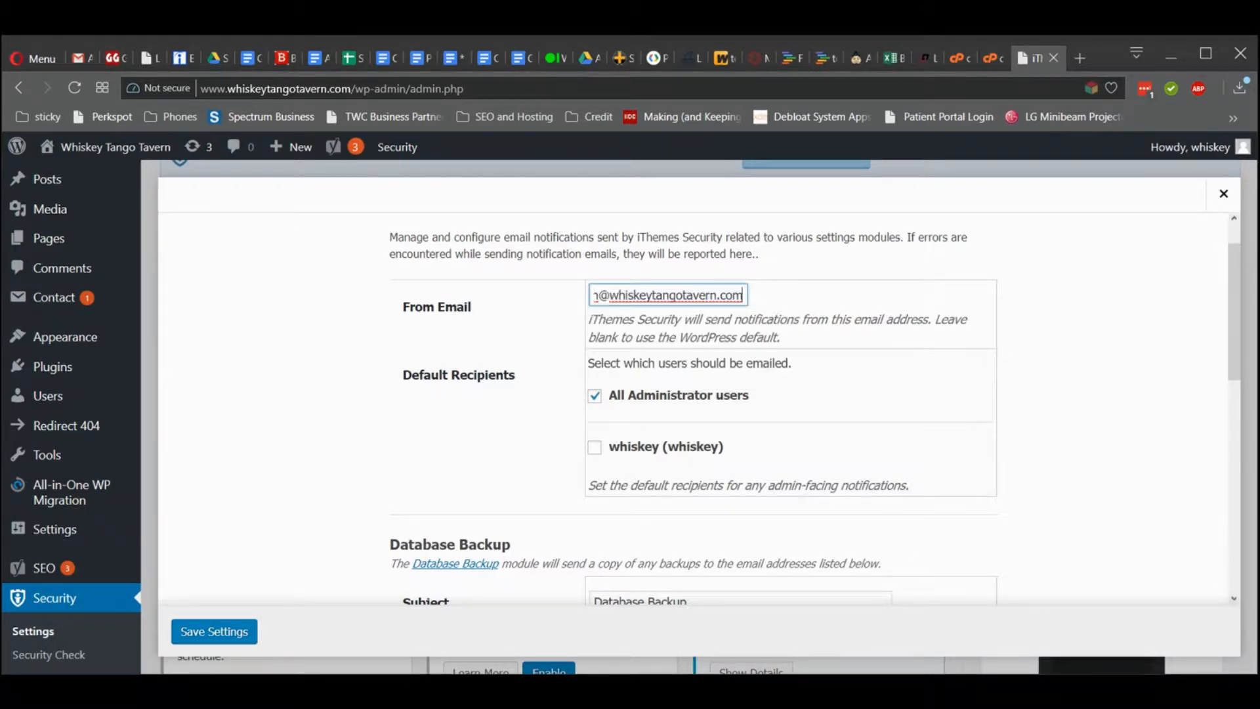
left_click(520, 342)
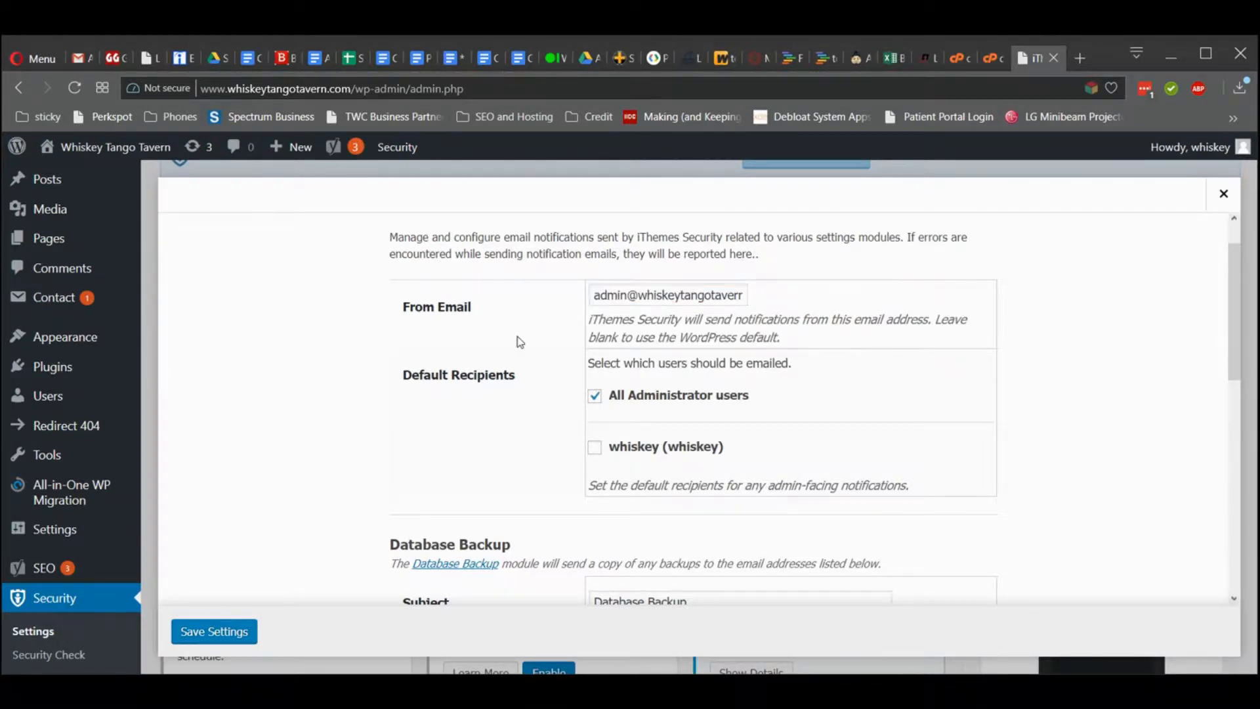
scroll(520, 342, "down", 8)
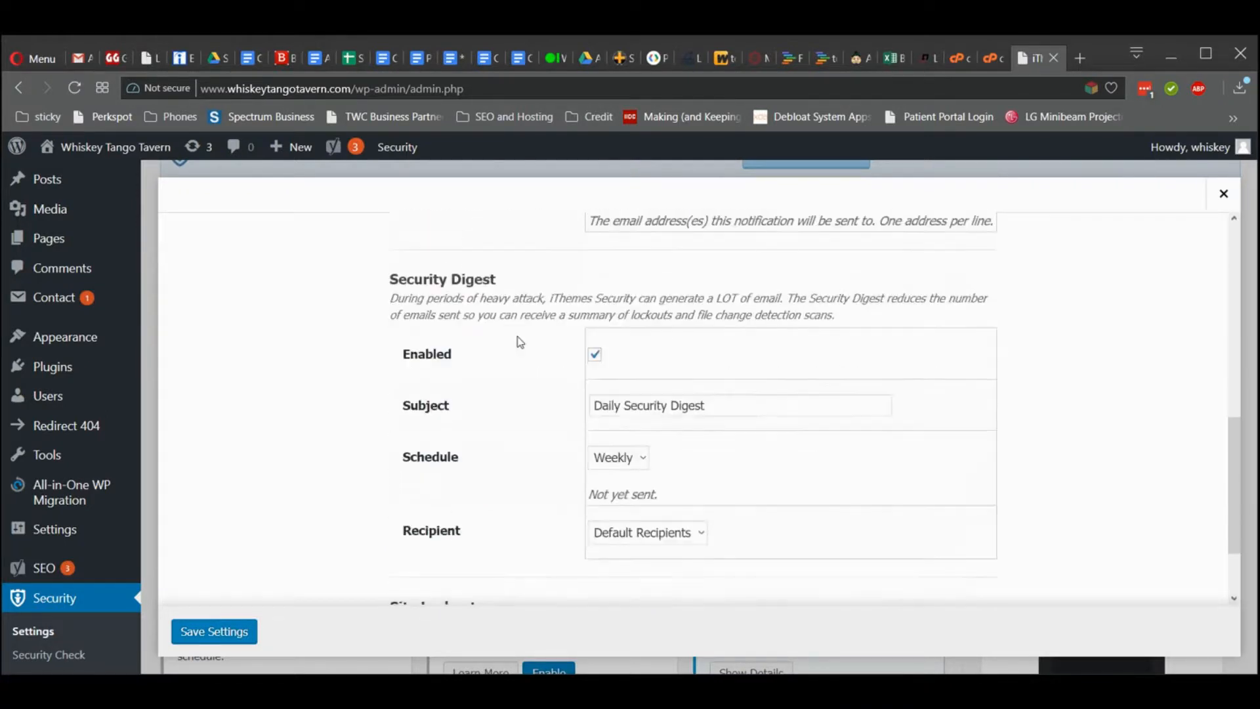
scroll(520, 342, "down", 2)
scroll(520, 342, "up", 10)
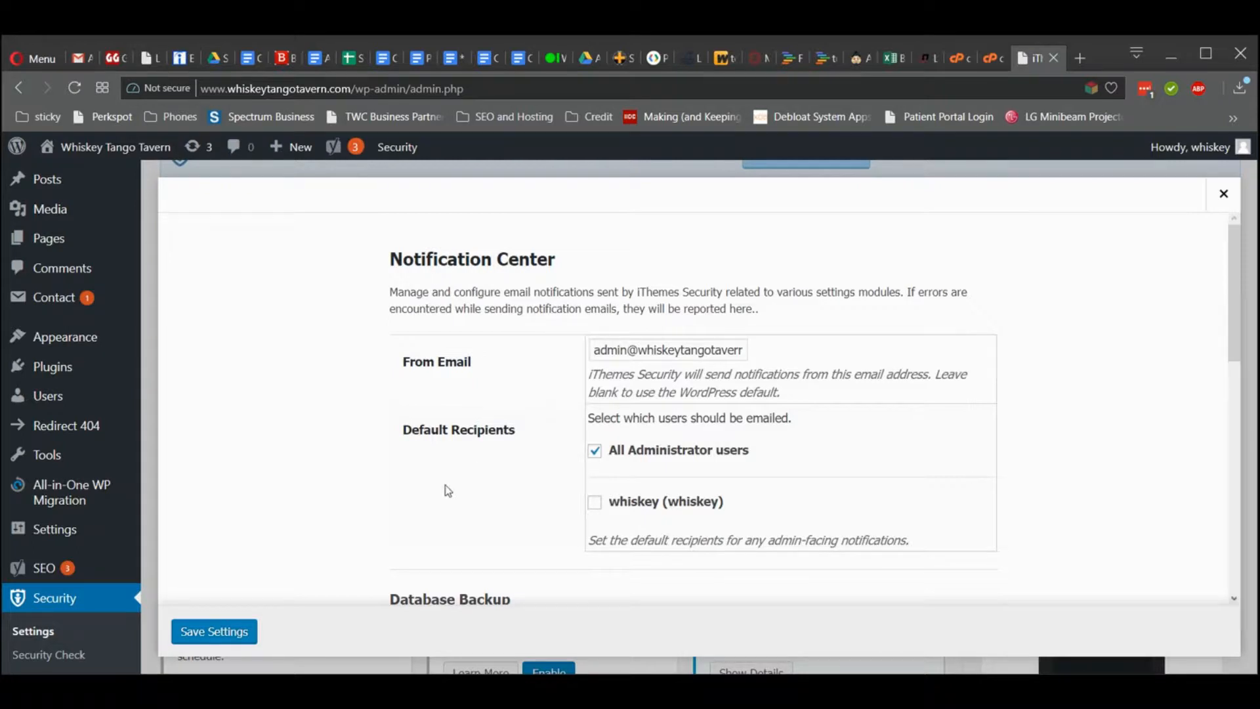
scroll(341, 486, "down", 1)
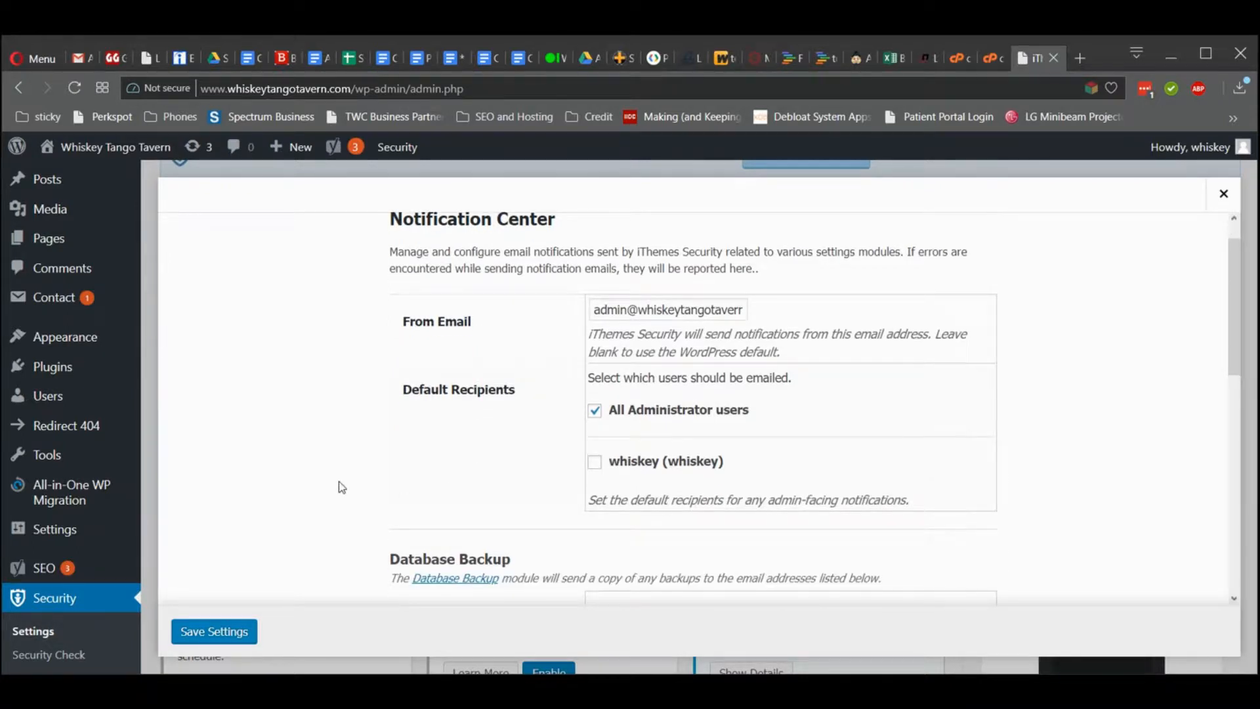
scroll(341, 487, "down", 10)
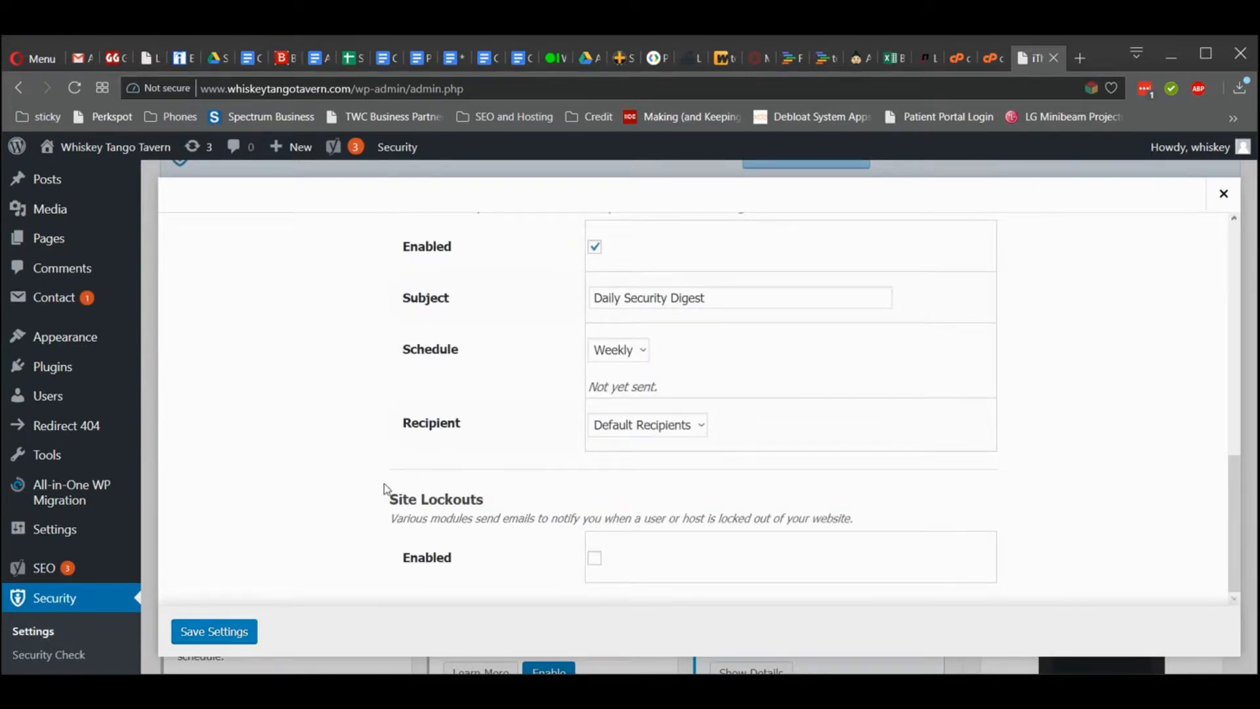
- Set the Security Digest schedule to Daily and save the Notification Center settings
left_click(641, 349)
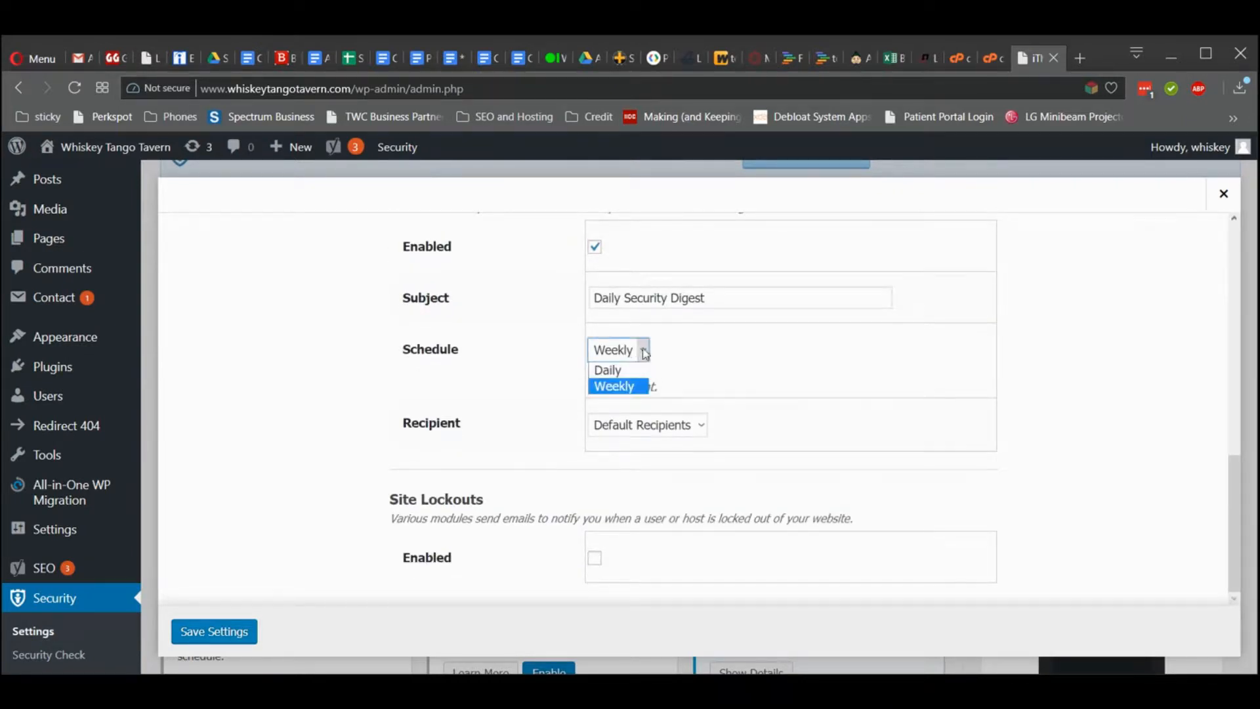
left_click(602, 366)
left_click(212, 640)
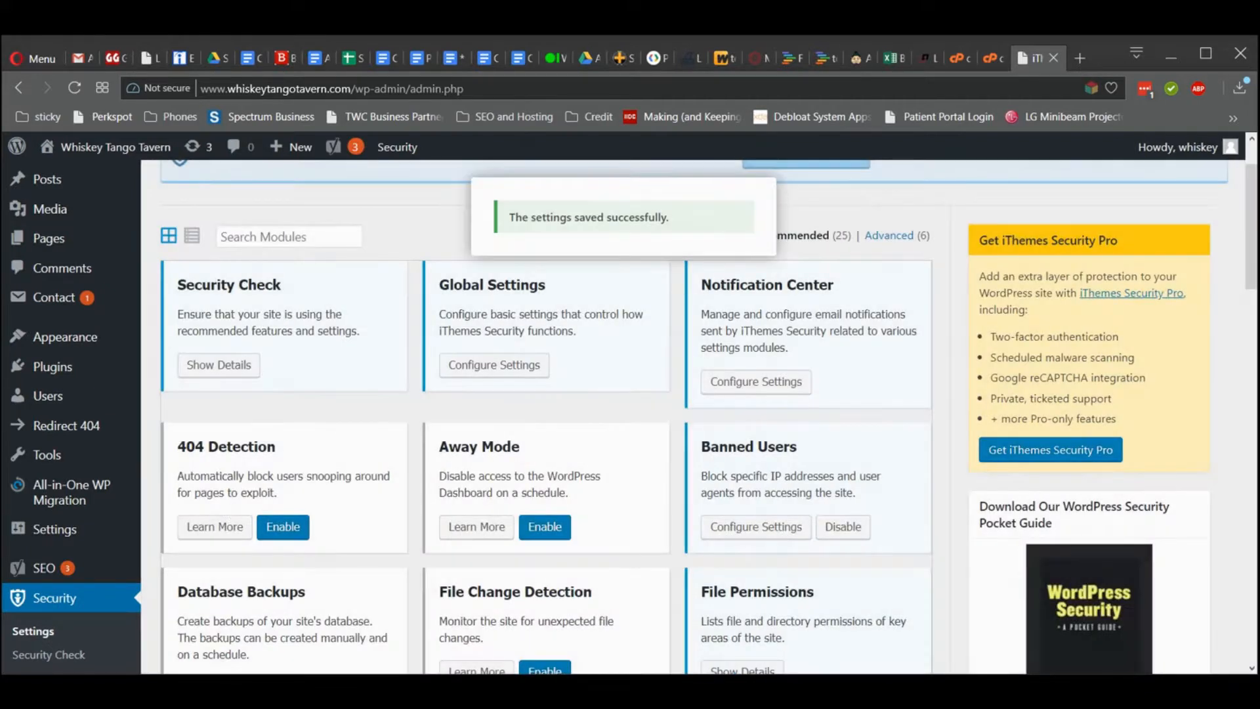
- Examine the available security modules, from 404 Detection and Away Mode to Database Backups, File Change Detection and File Permissions
scroll(544, 420, "down", 2)
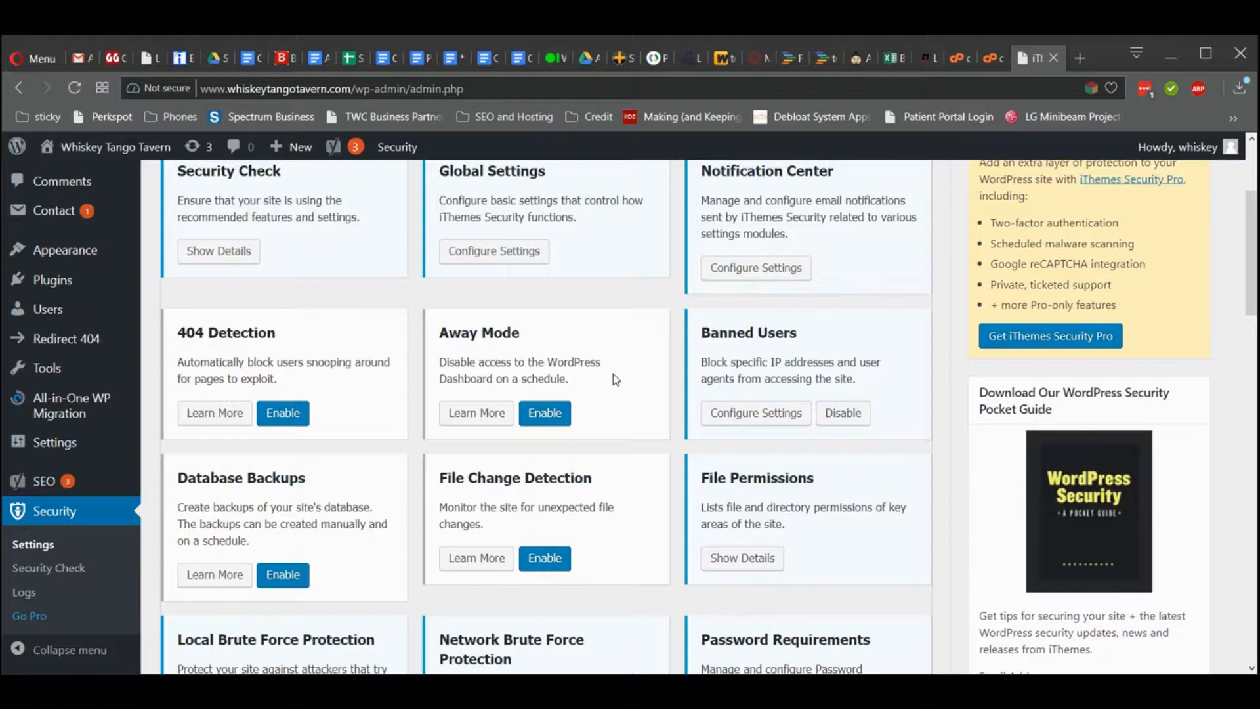
scroll(613, 376, "down", 1)
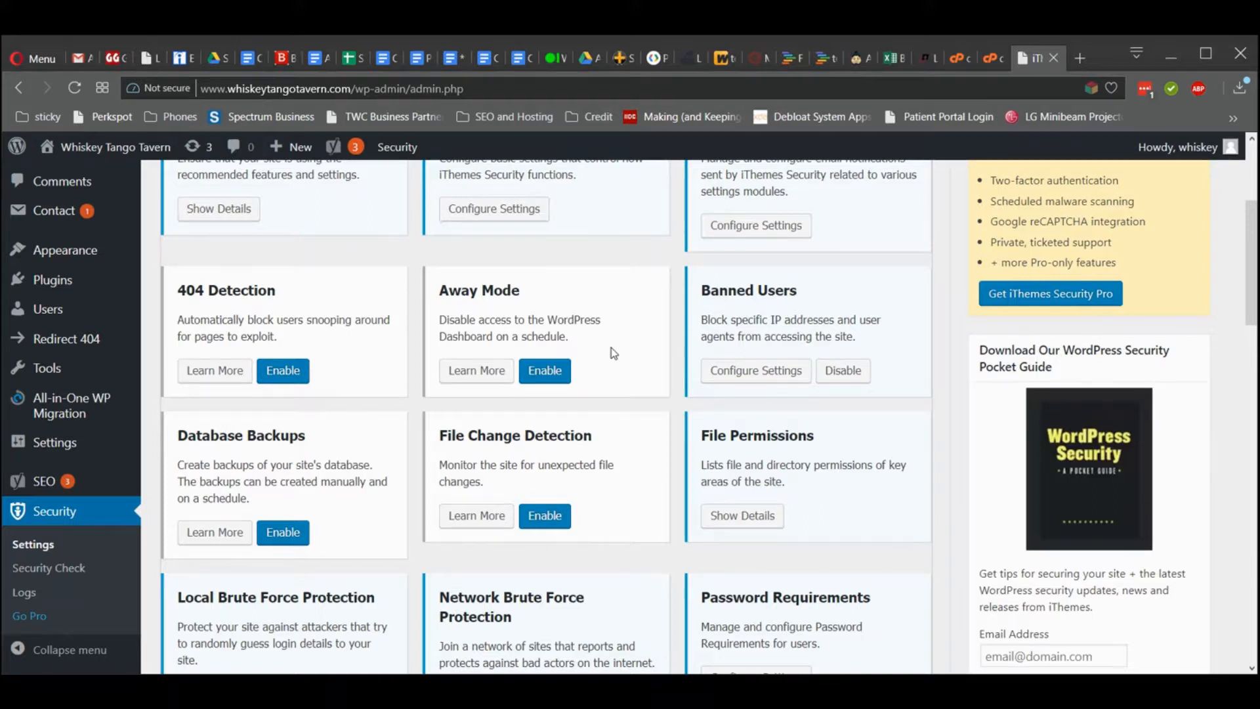
scroll(611, 353, "down", 1)
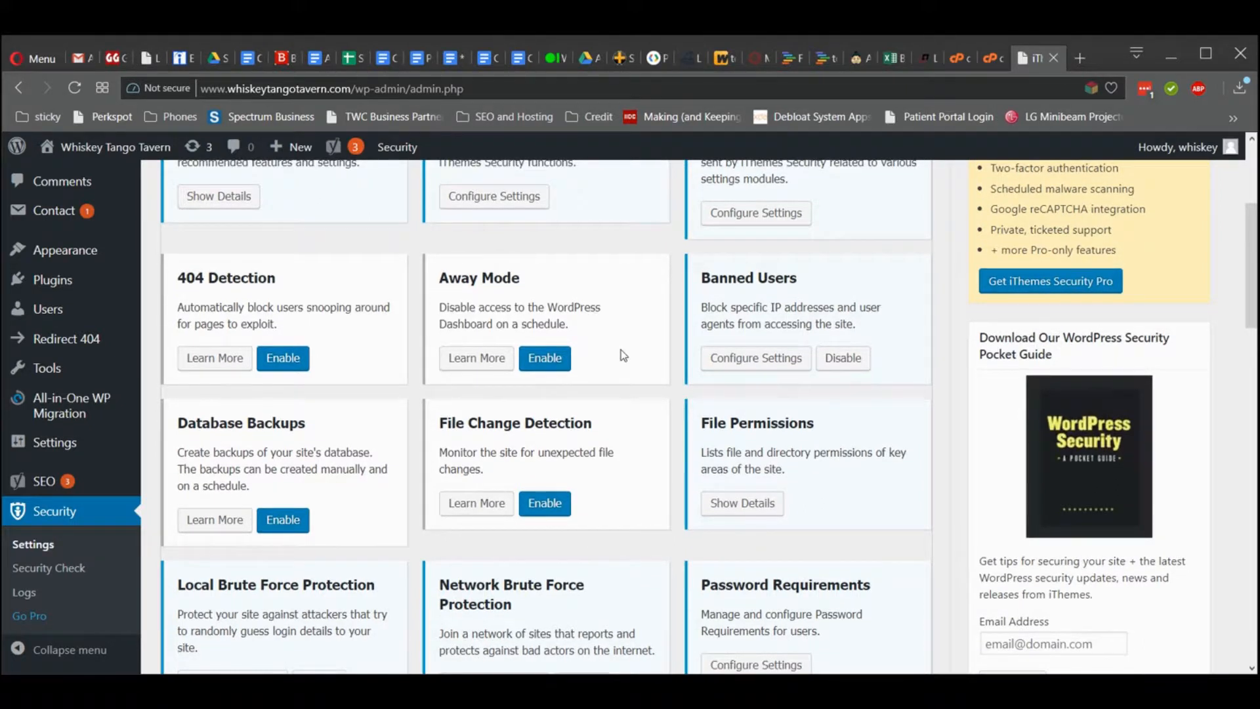
scroll(620, 355, "down", 1)
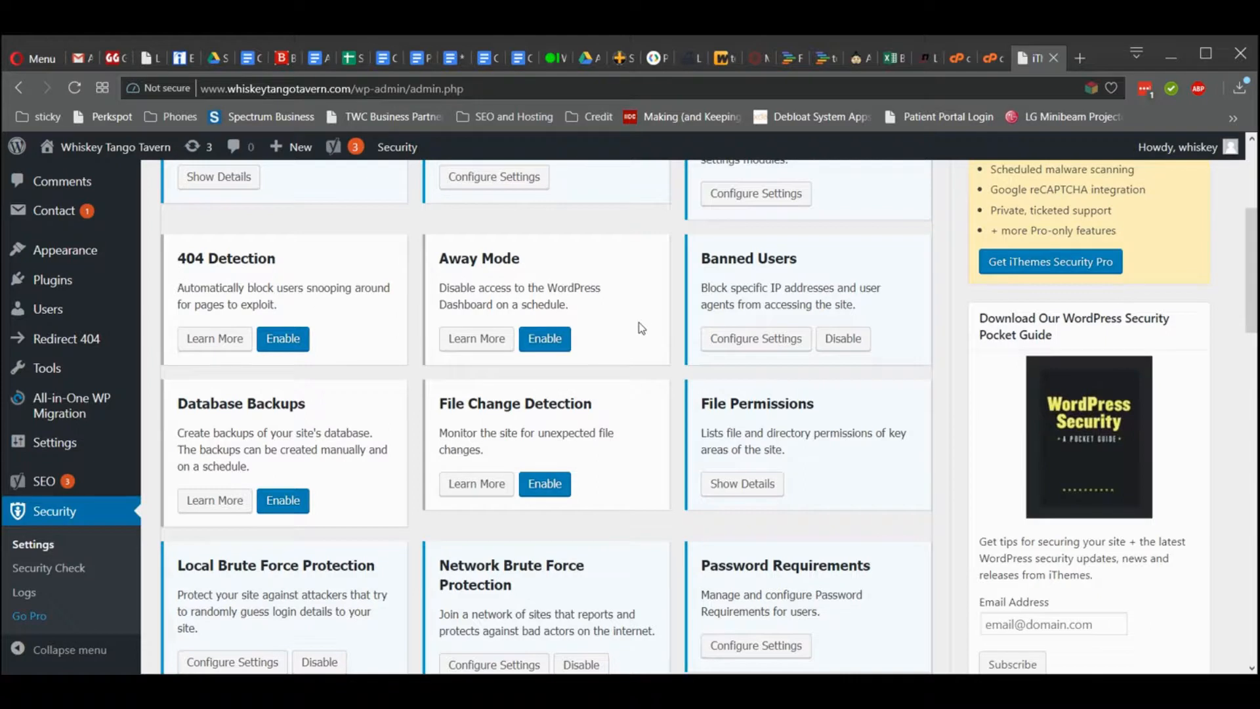
scroll(622, 344, "down", 2)
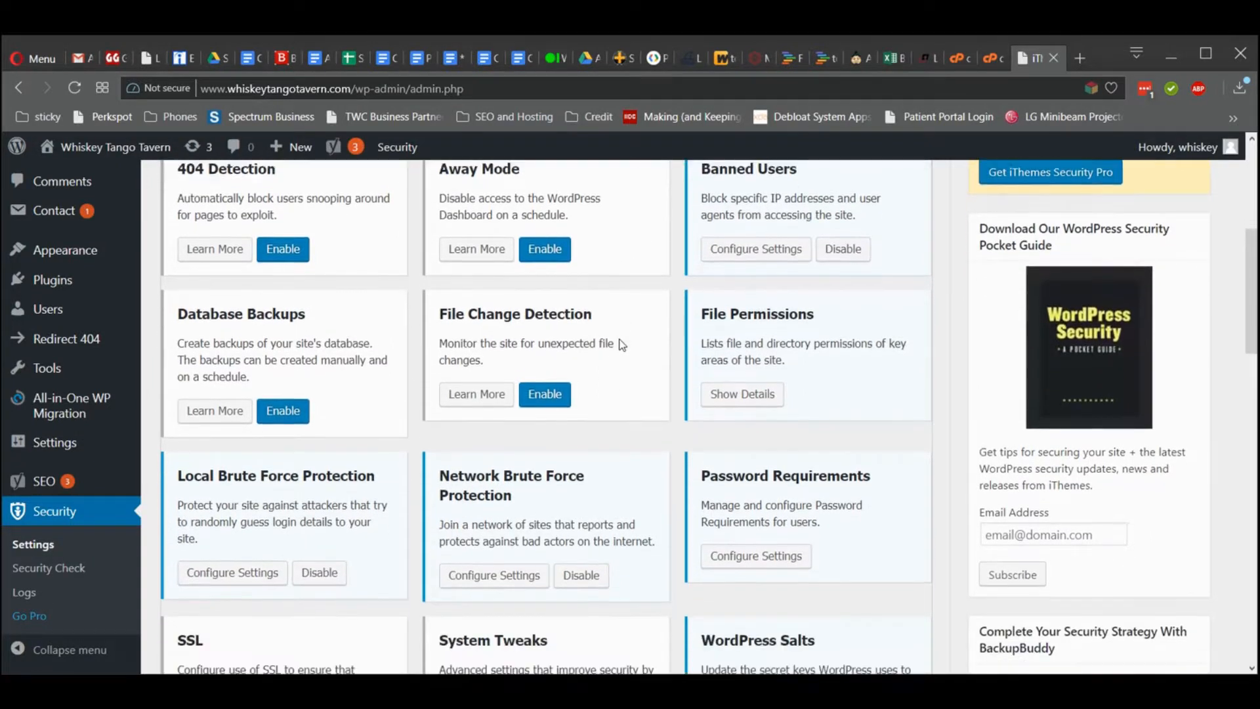
scroll(594, 340, "down", 1)
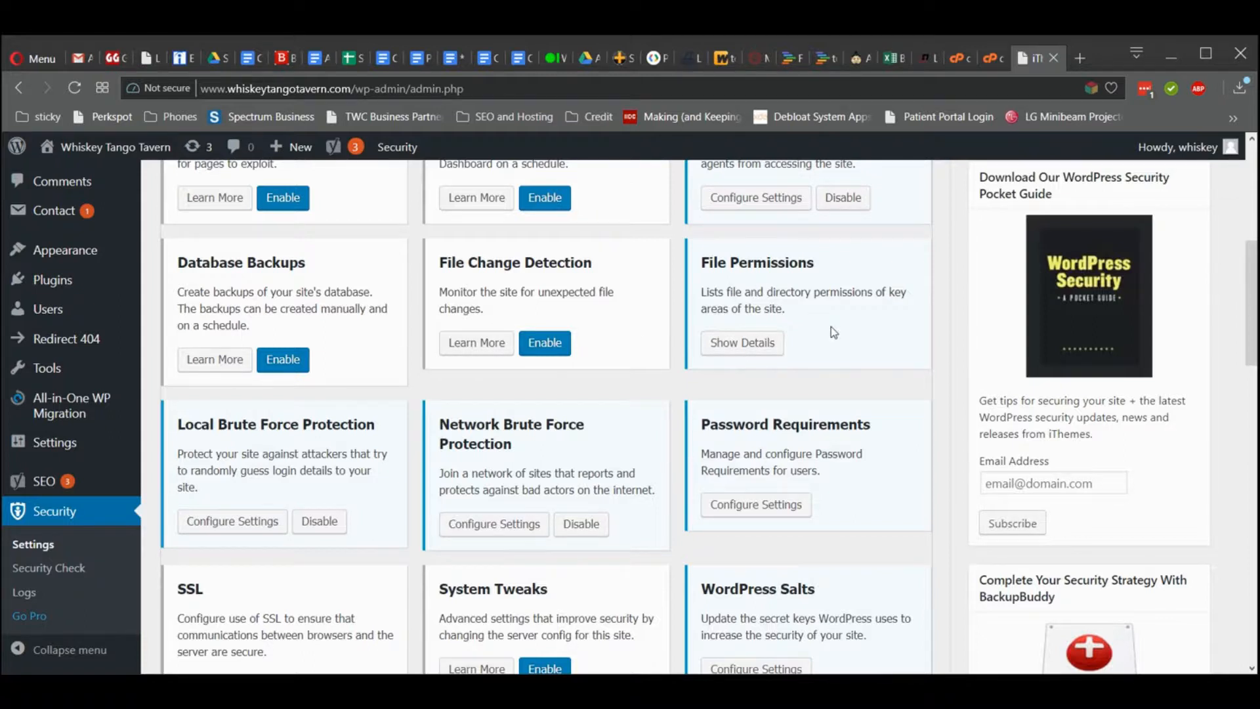
scroll(834, 323, "down", 1)
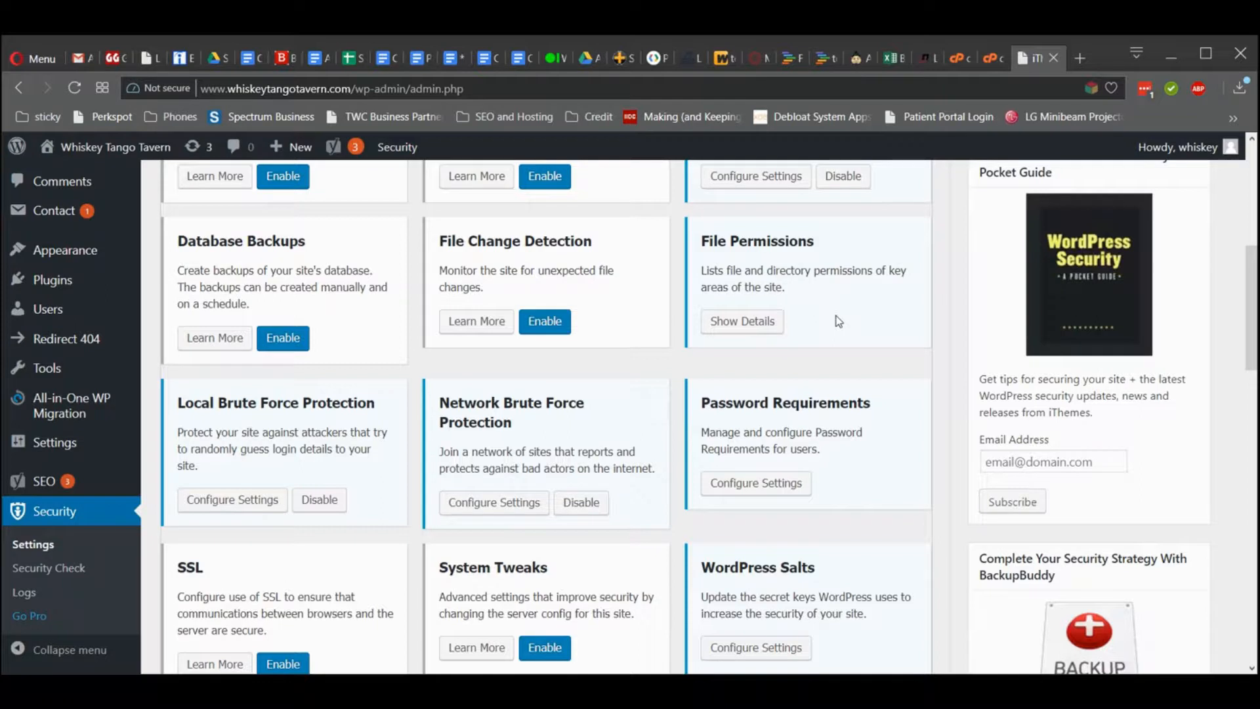
scroll(838, 321, "down", 1)
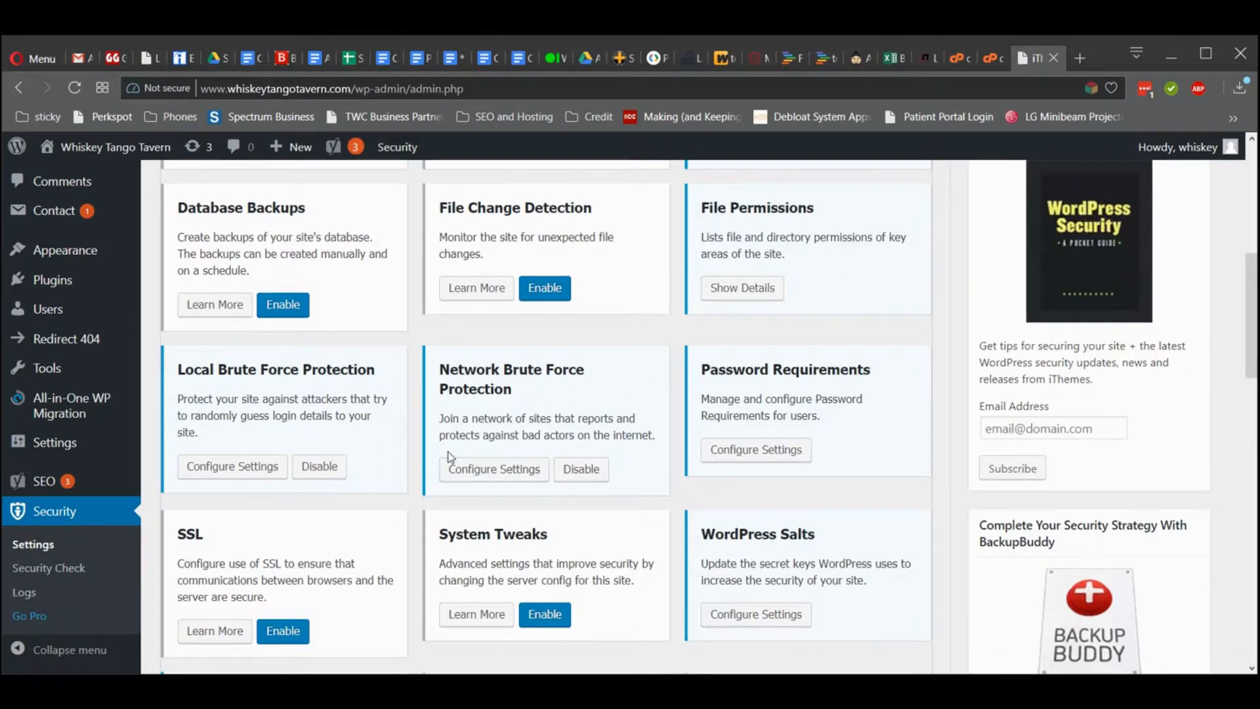
scroll(450, 458, "down", 1)
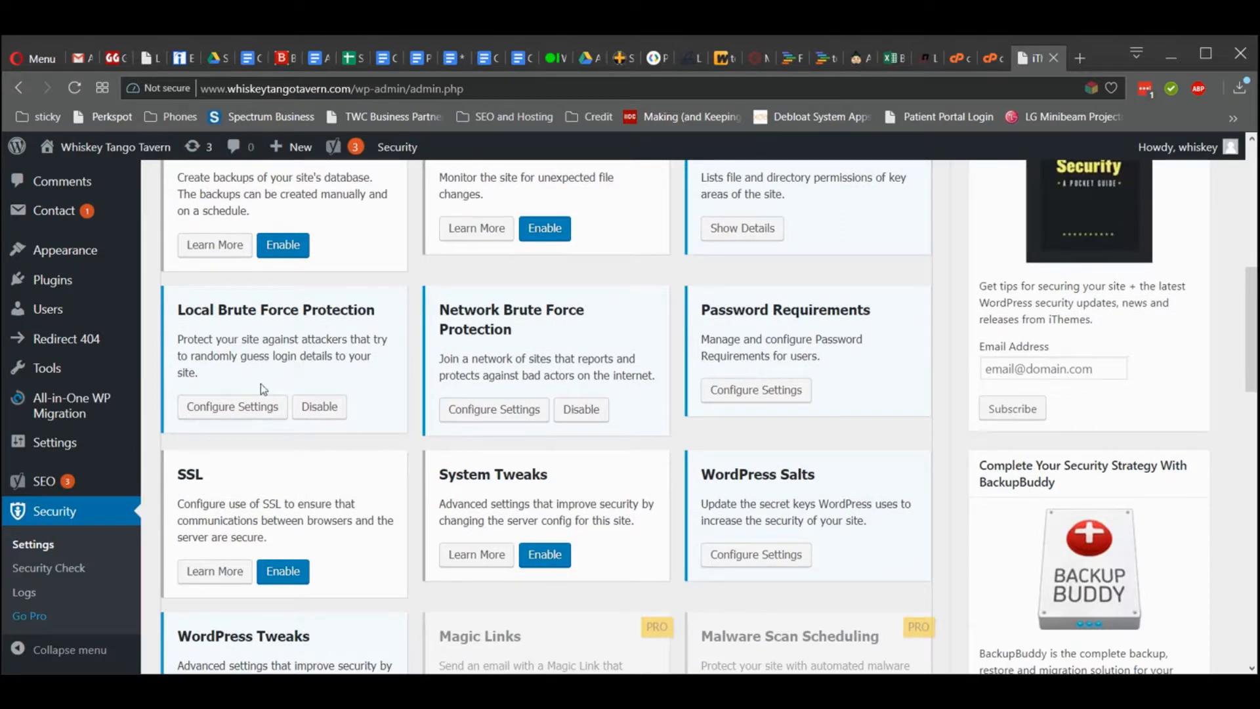
- In Local Brute Force Protection, set Minutes to Remember Bad Login to 6000, enable the automatic "admin" user ban, and save
left_click(234, 406)
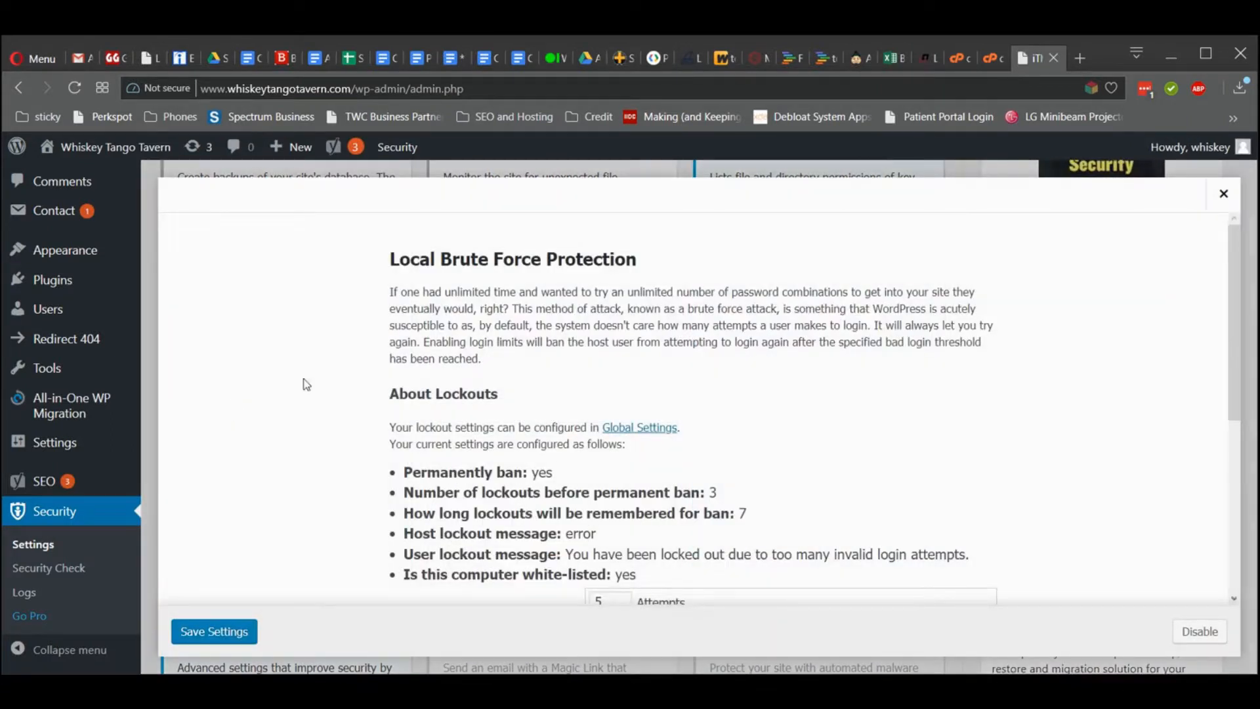
scroll(391, 433, "down", 5)
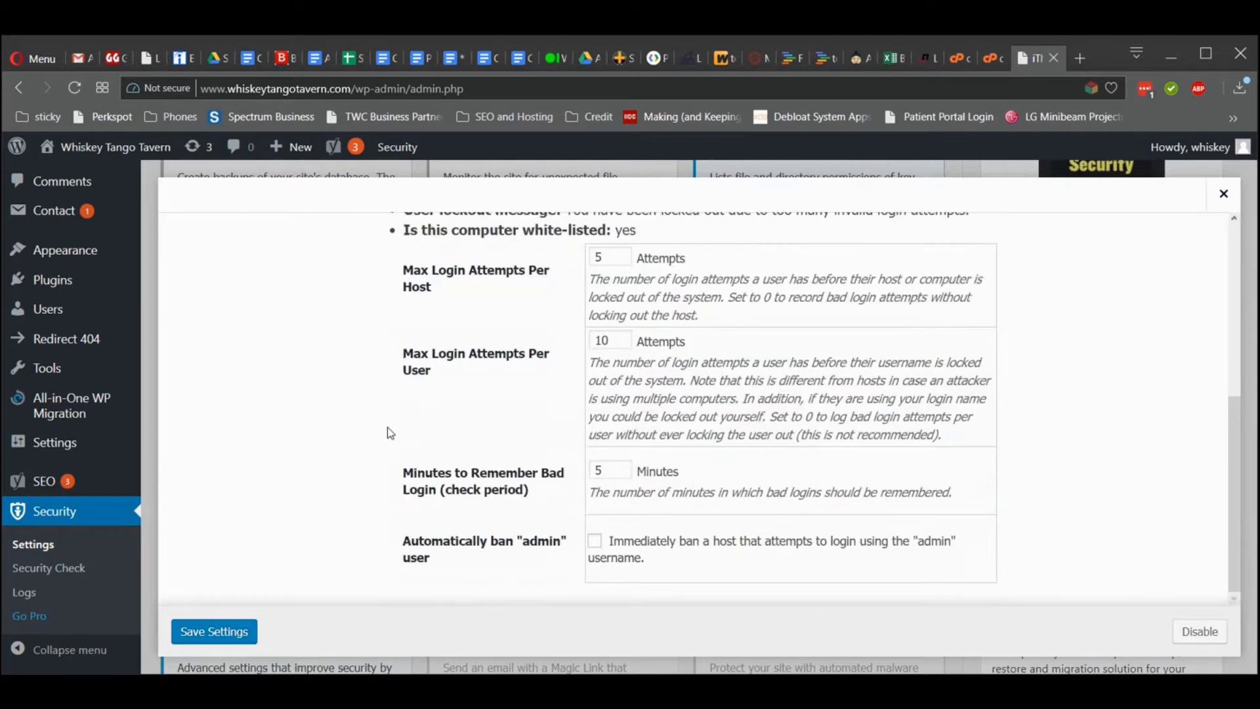
double_click(591, 469)
type("6000")
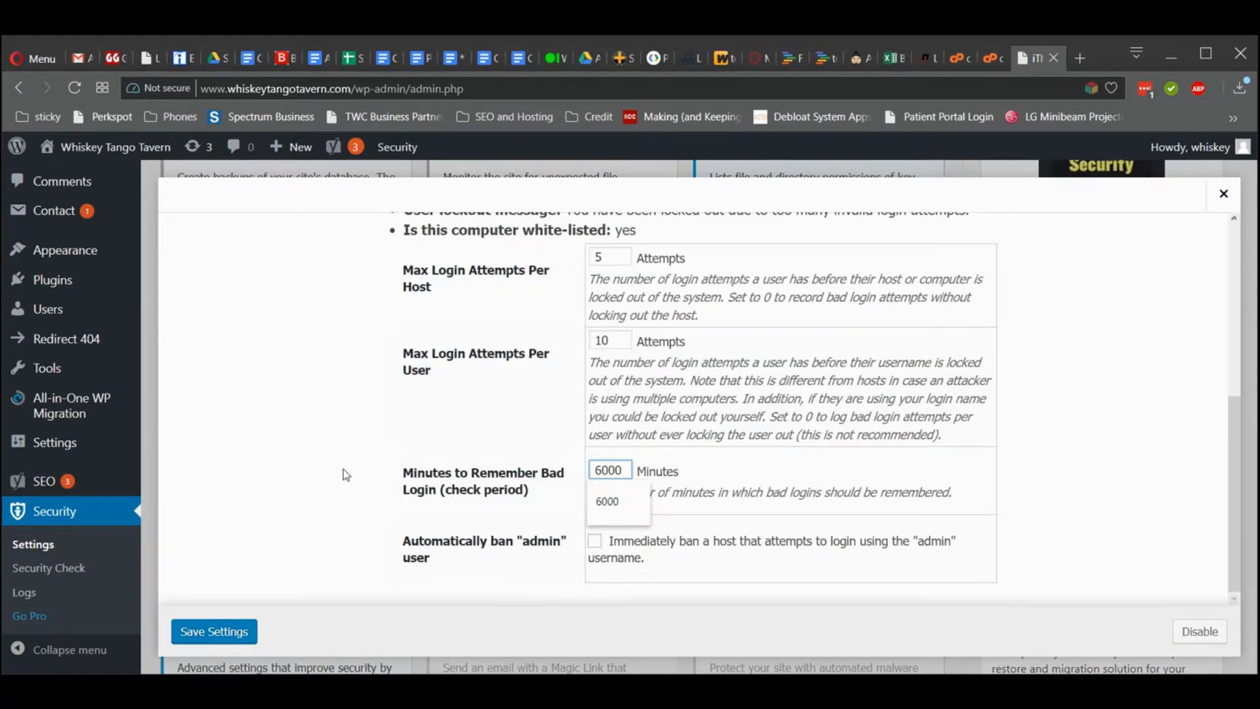
left_click(344, 470)
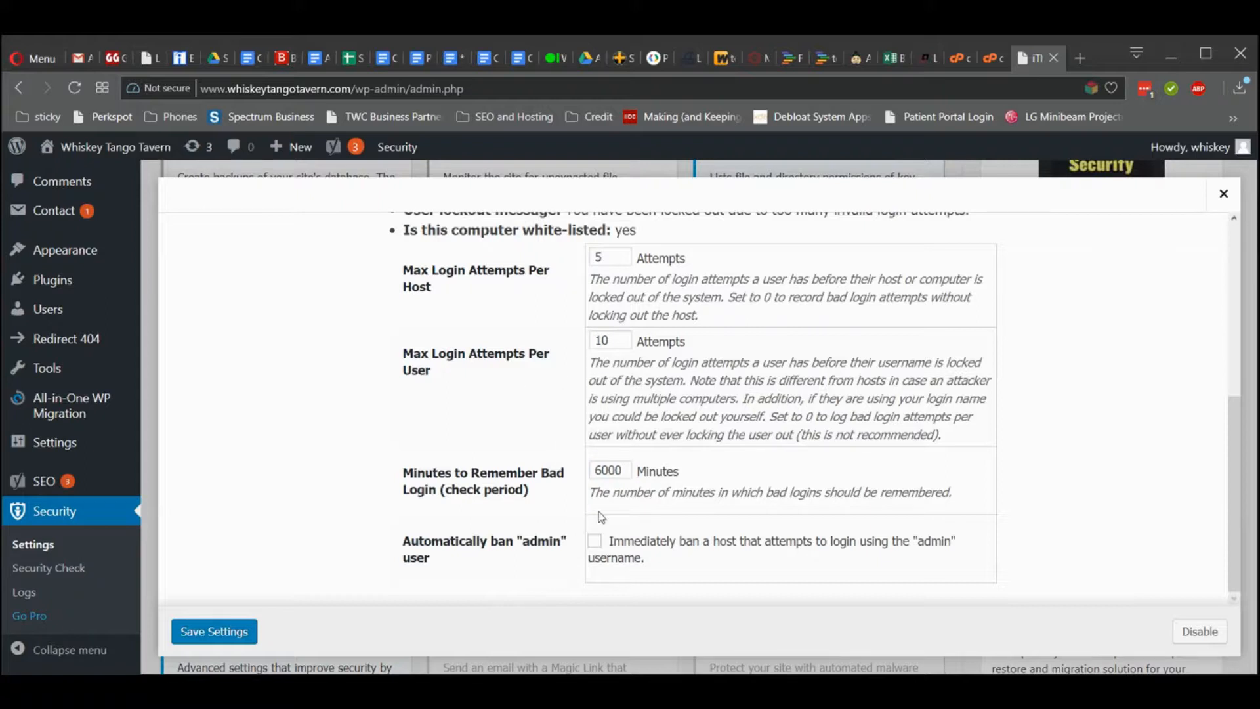
left_click(593, 544)
left_click(220, 623)
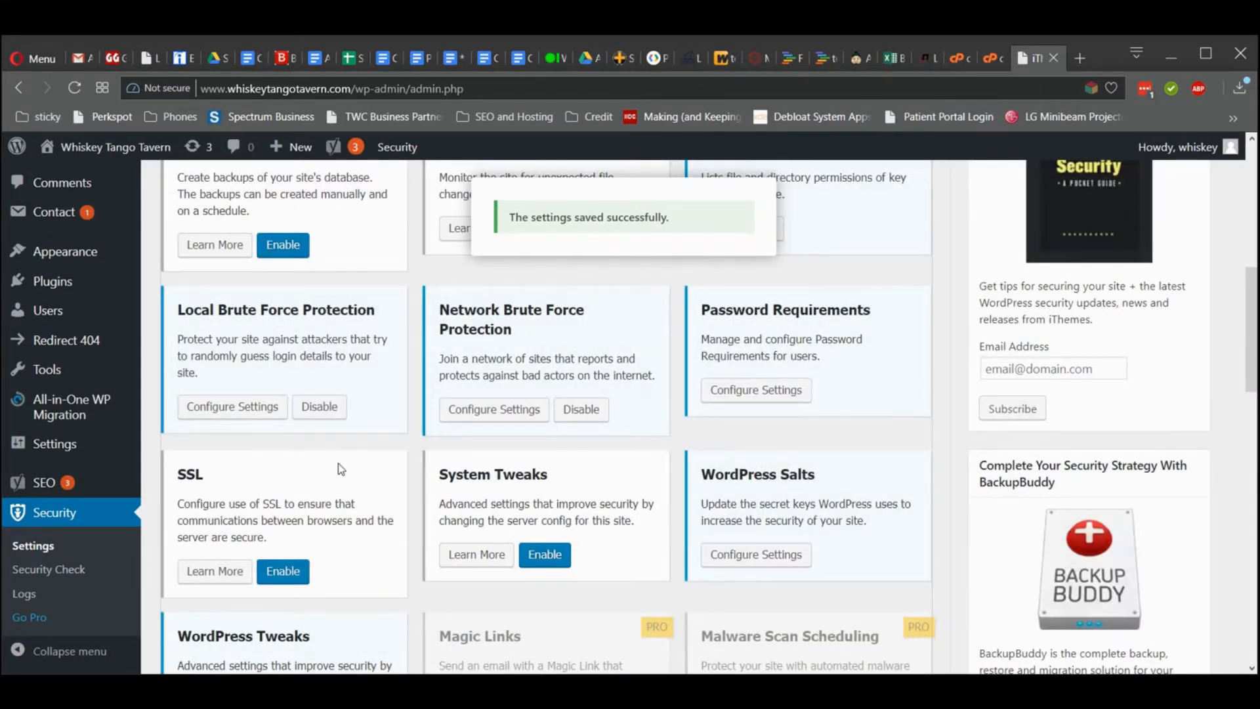
- Enable Strong Passwords in Password Requirements with Subscriber as the minimum role, and save the settings
scroll(337, 463, "down", 1)
scroll(558, 406, "up", 2)
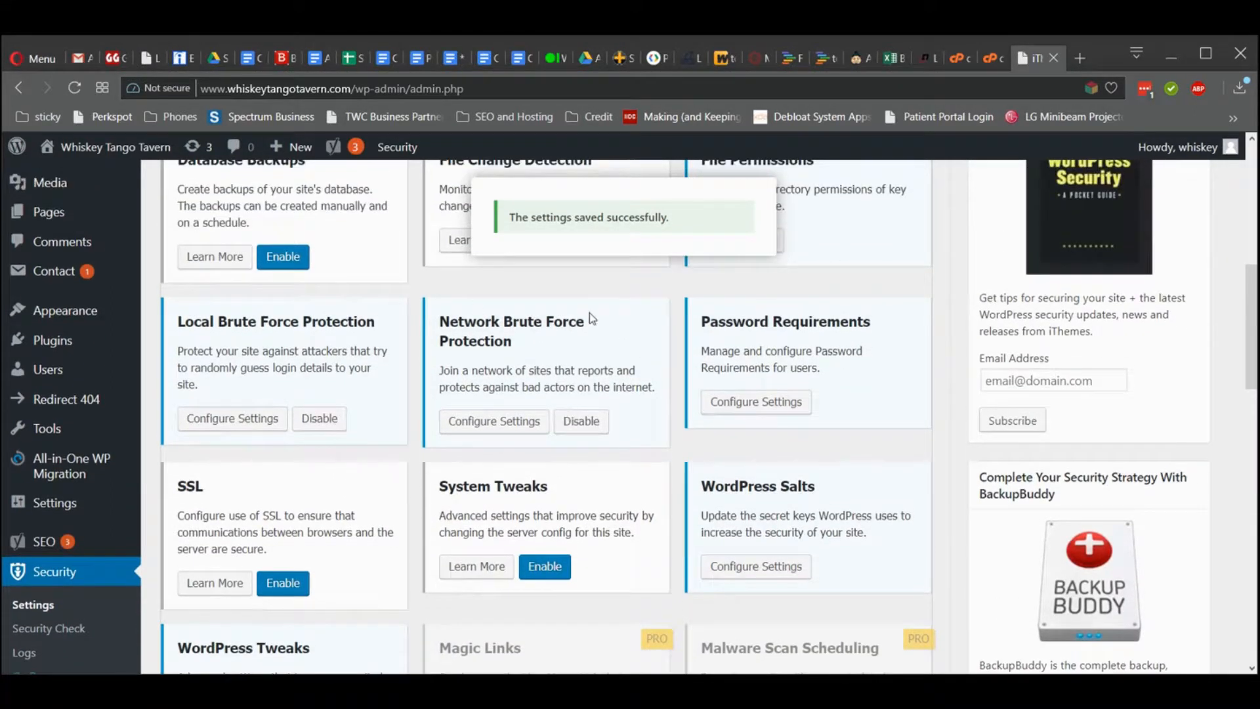
left_click(775, 404)
left_click(603, 412)
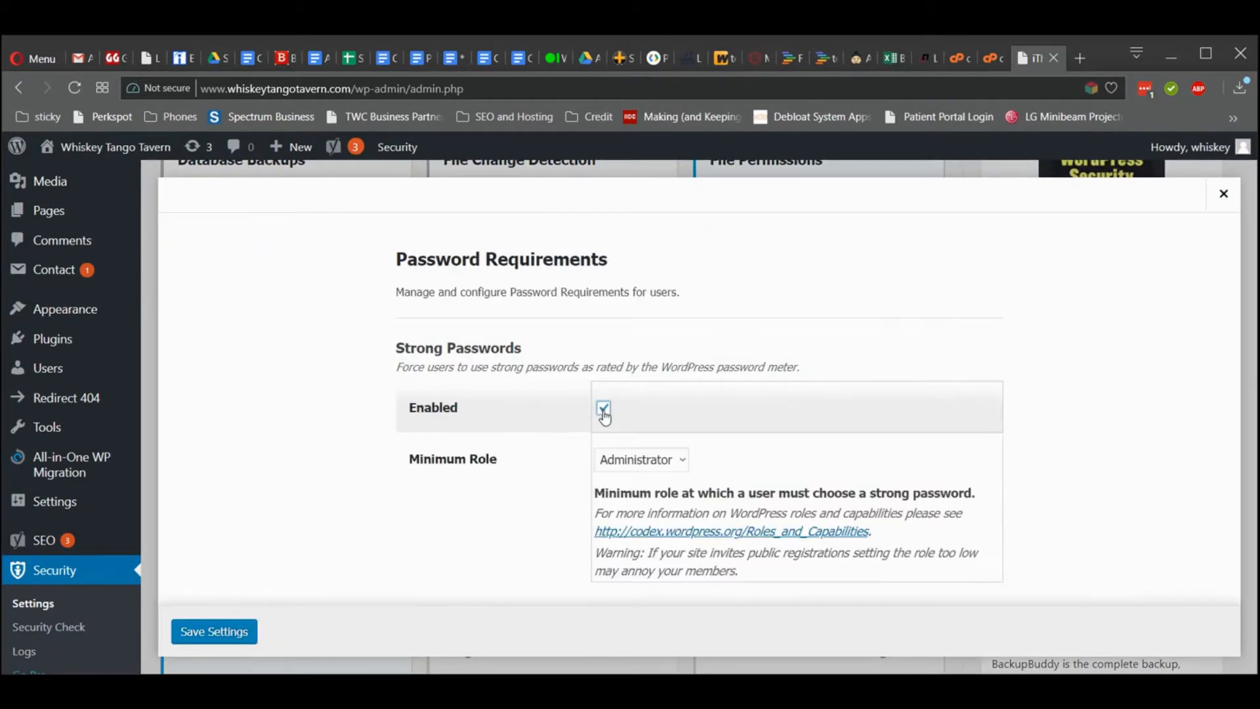
left_click(636, 459)
left_click(620, 541)
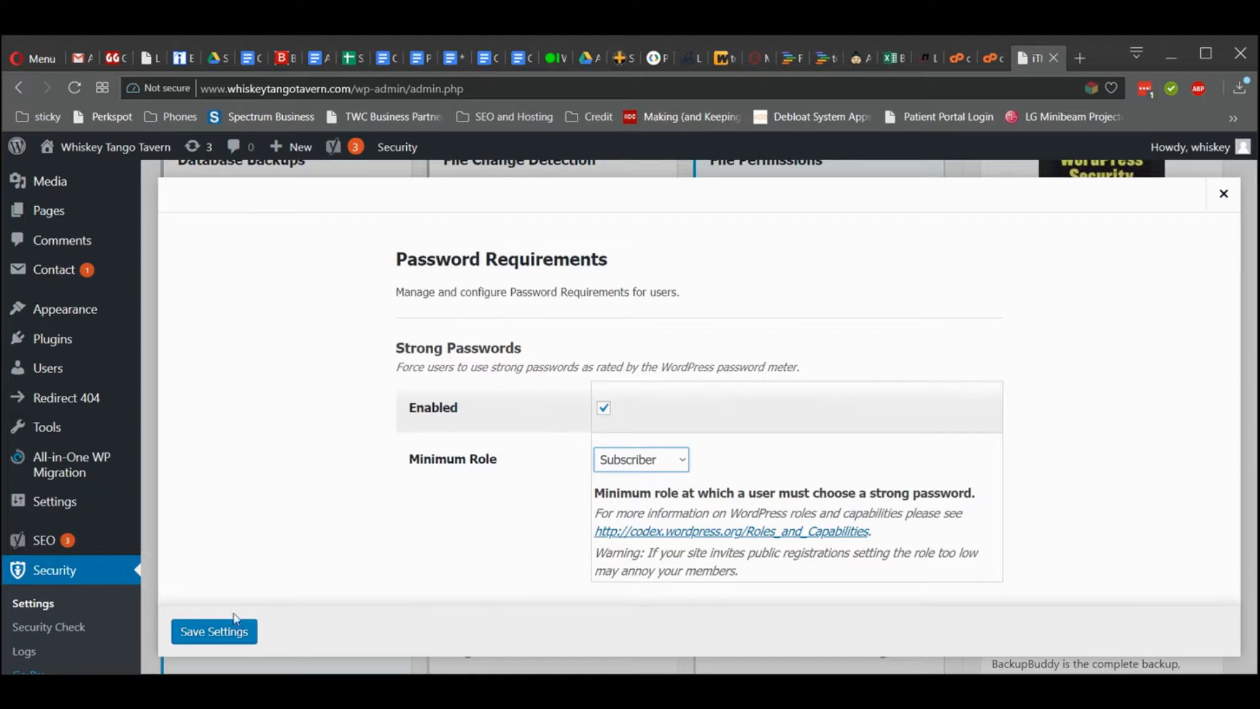
left_click(210, 631)
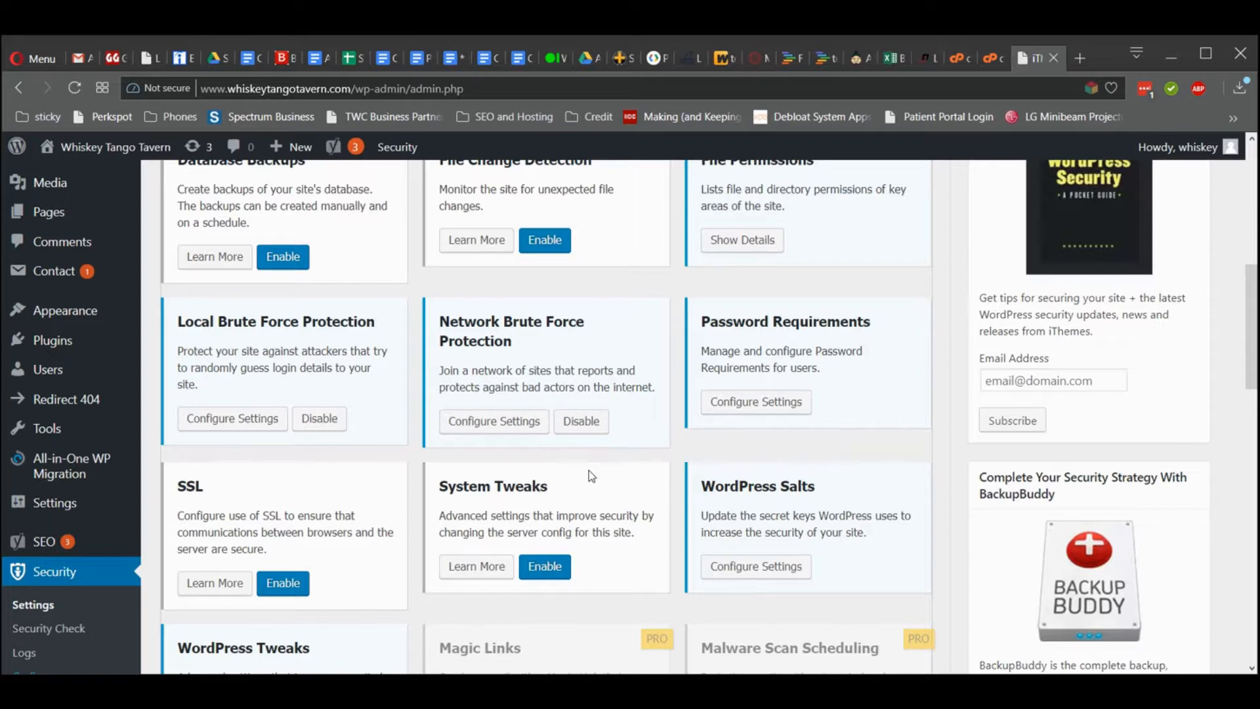
- Enable the System Tweaks module and open its settings
scroll(361, 486, "down", 1)
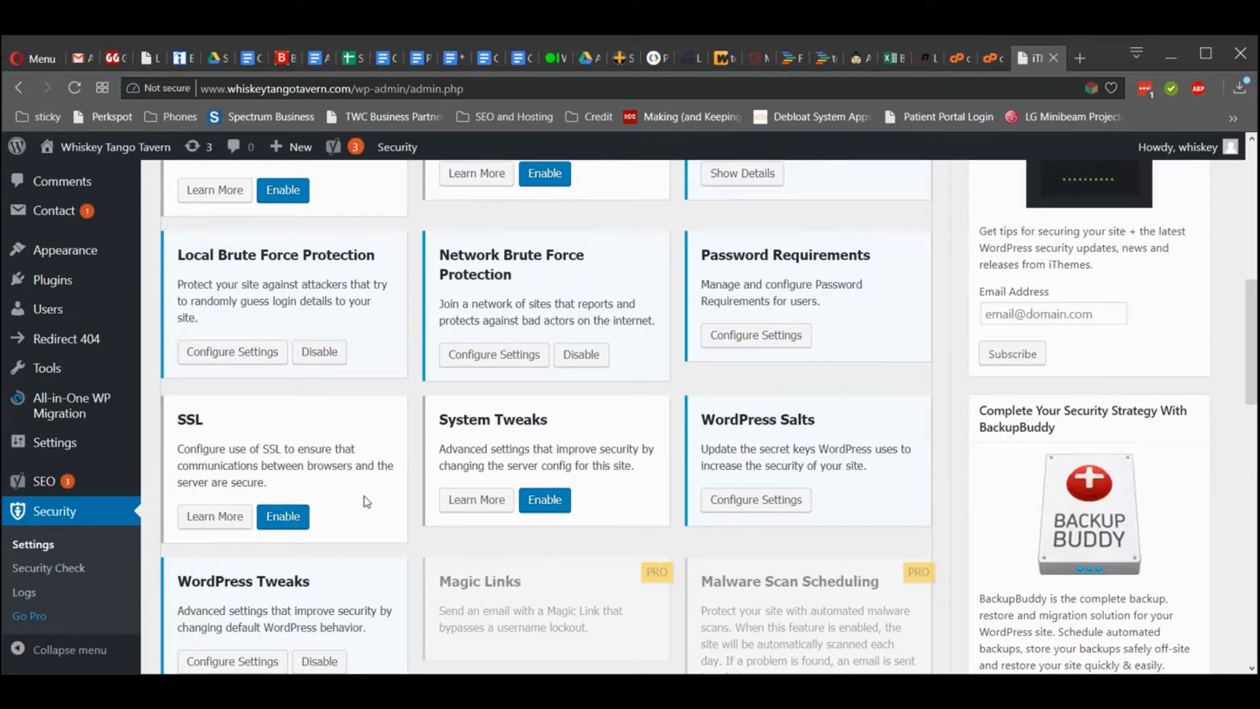
scroll(354, 487, "down", 1)
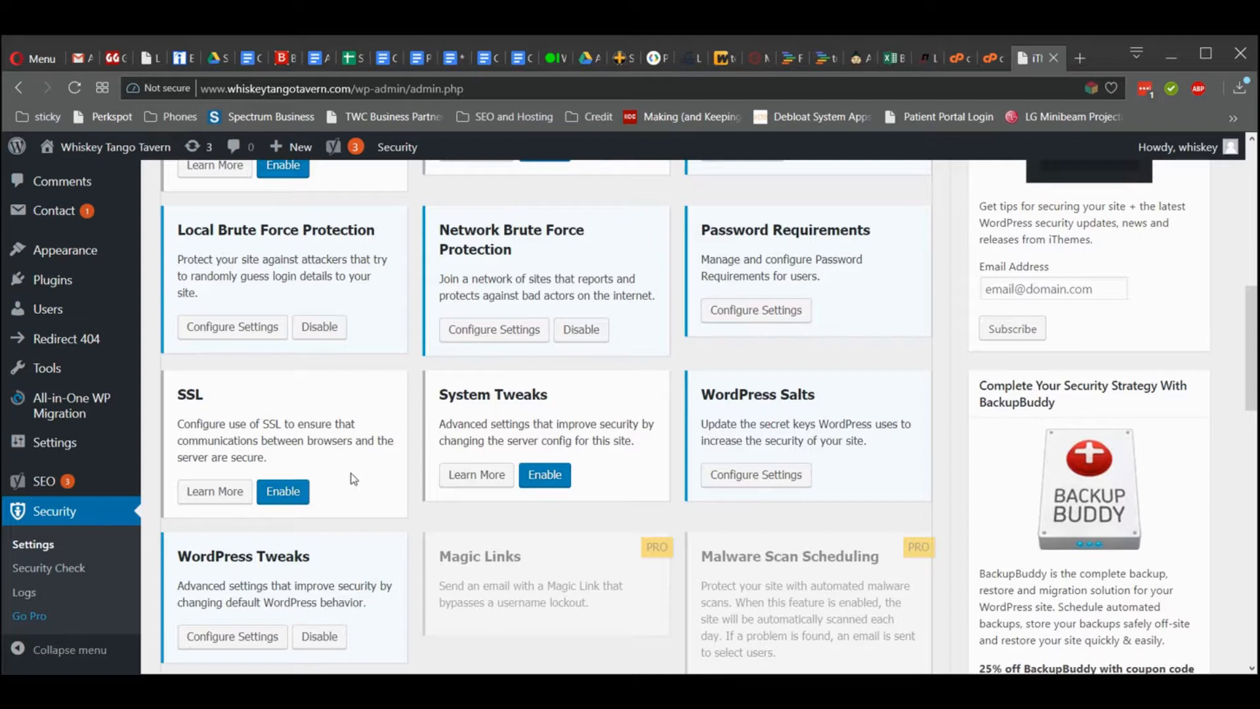
scroll(605, 444, "down", 1)
left_click(544, 448)
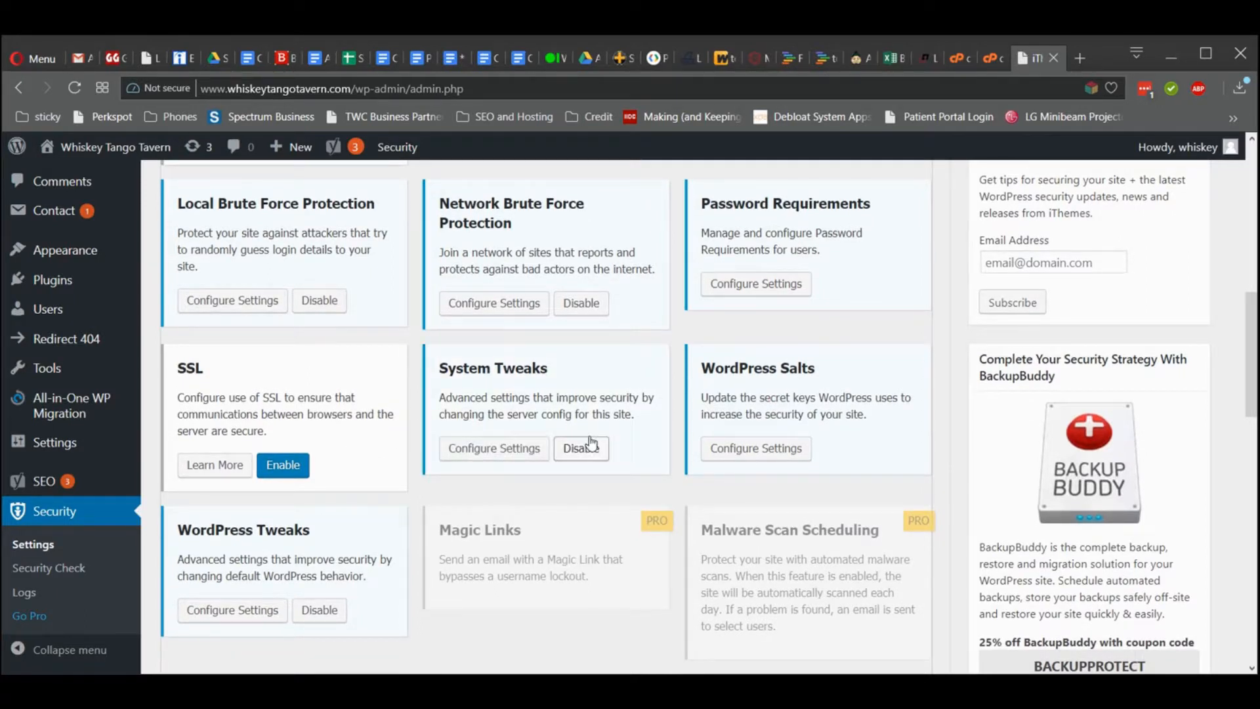
left_click(494, 448)
- Enable Protect System Files and Disable Directory Browsing in the System Tweaks settings
scroll(486, 450, "down", 2)
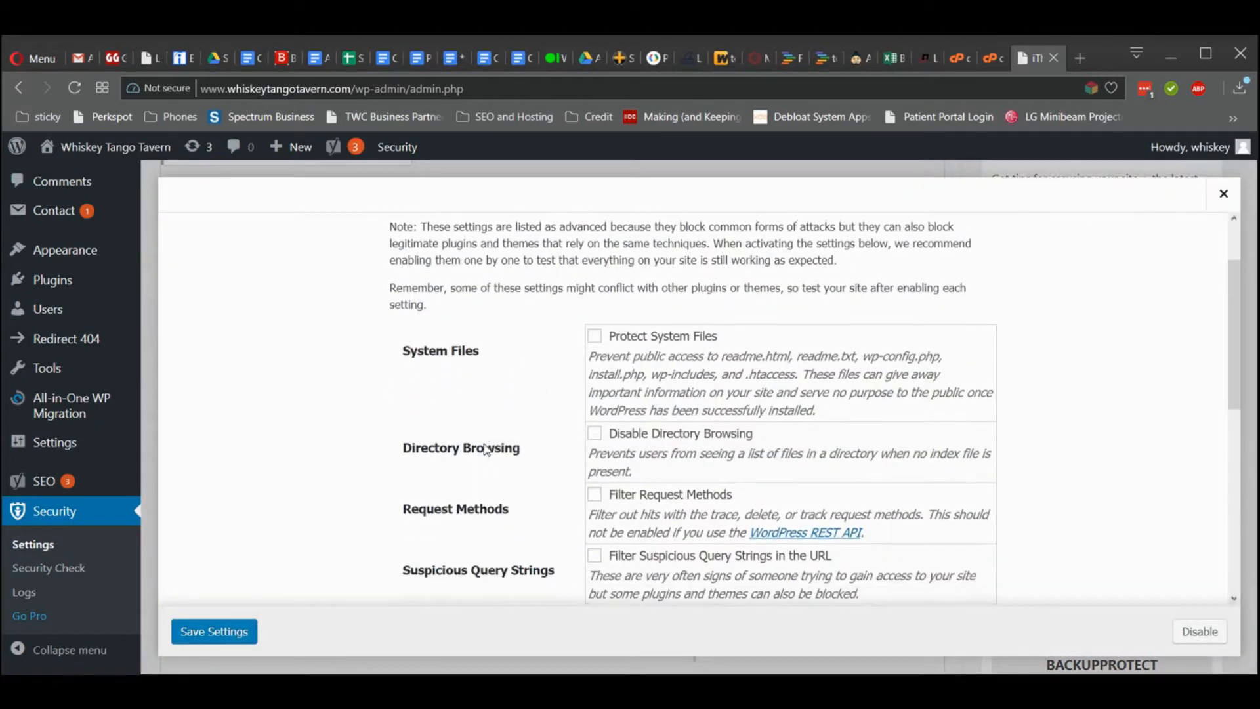
left_click(595, 334)
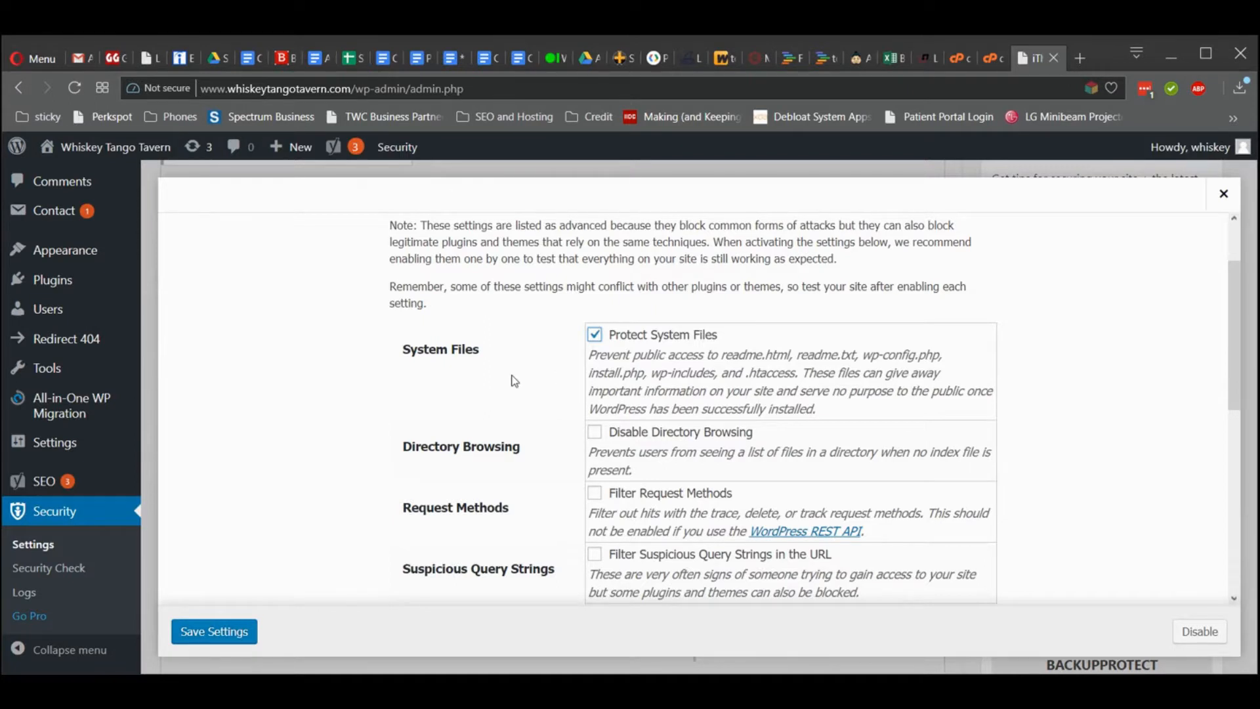
scroll(515, 380, "down", 2)
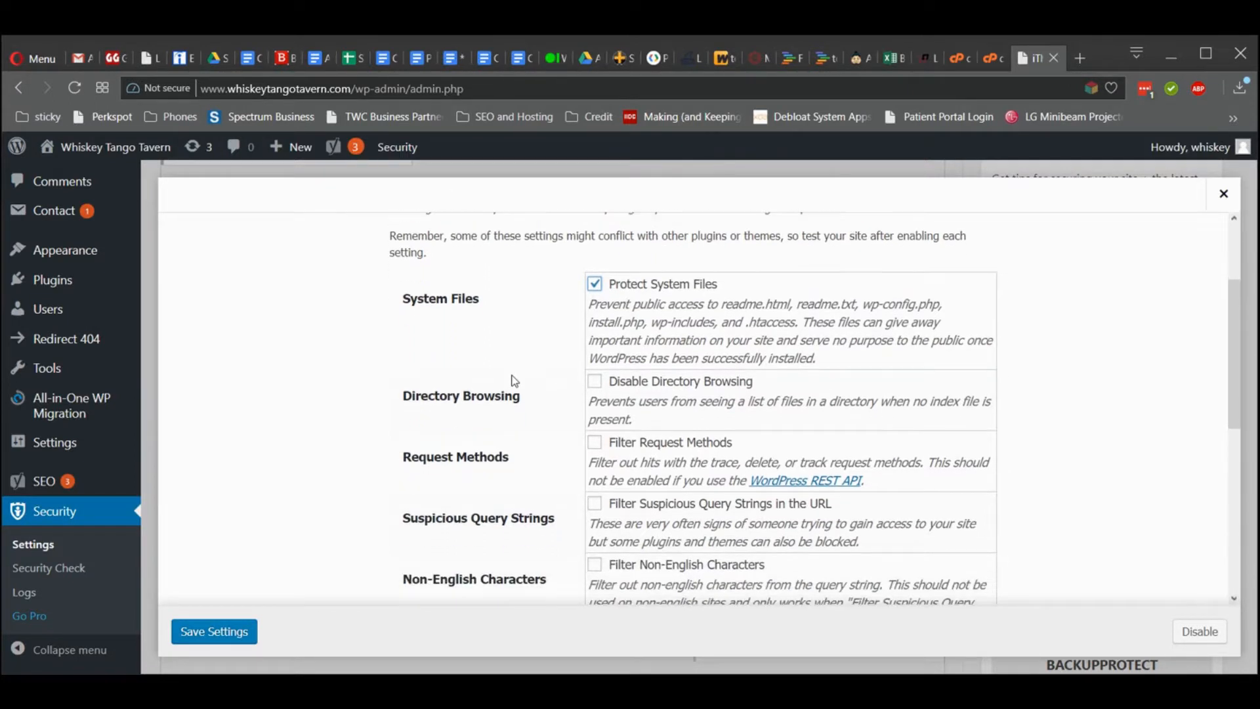
left_click(596, 384)
- Enable Filter Non-English Characters in System Tweaks and review the neighbouring URL and query string filters
scroll(497, 339, "down", 1)
scroll(494, 334, "down", 2)
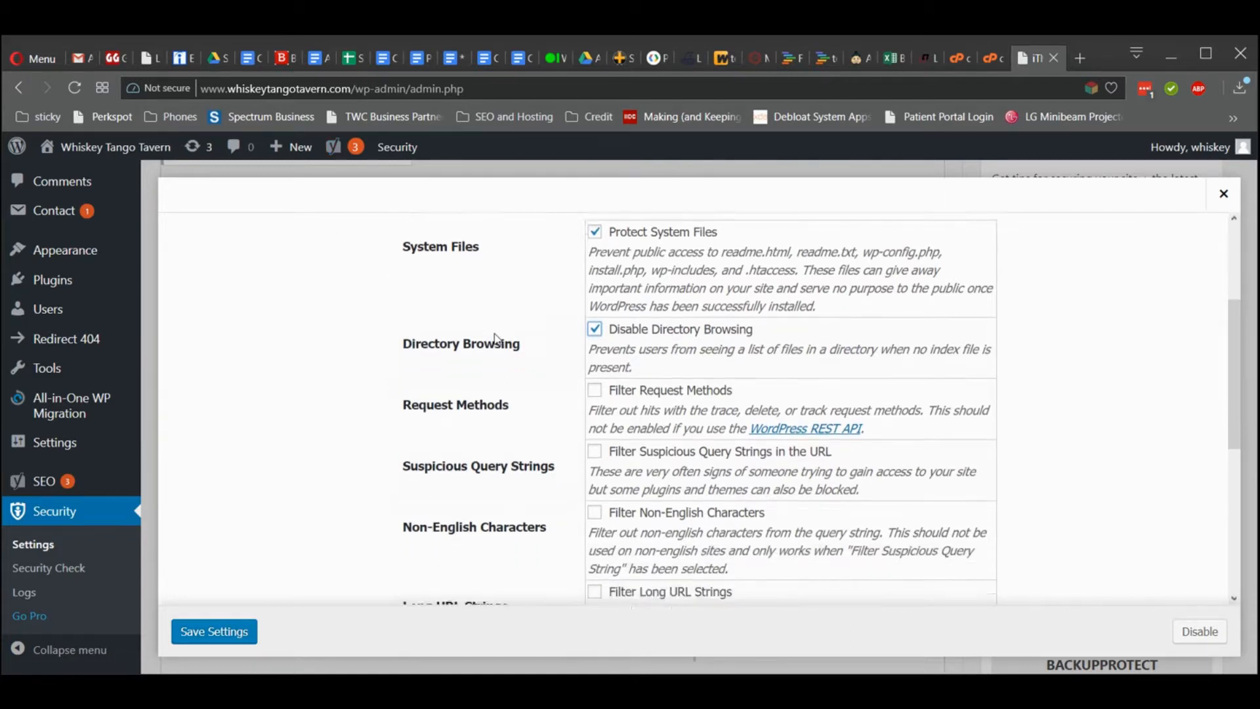
scroll(493, 404, "down", 1)
left_click(594, 405)
scroll(527, 427, "down", 2)
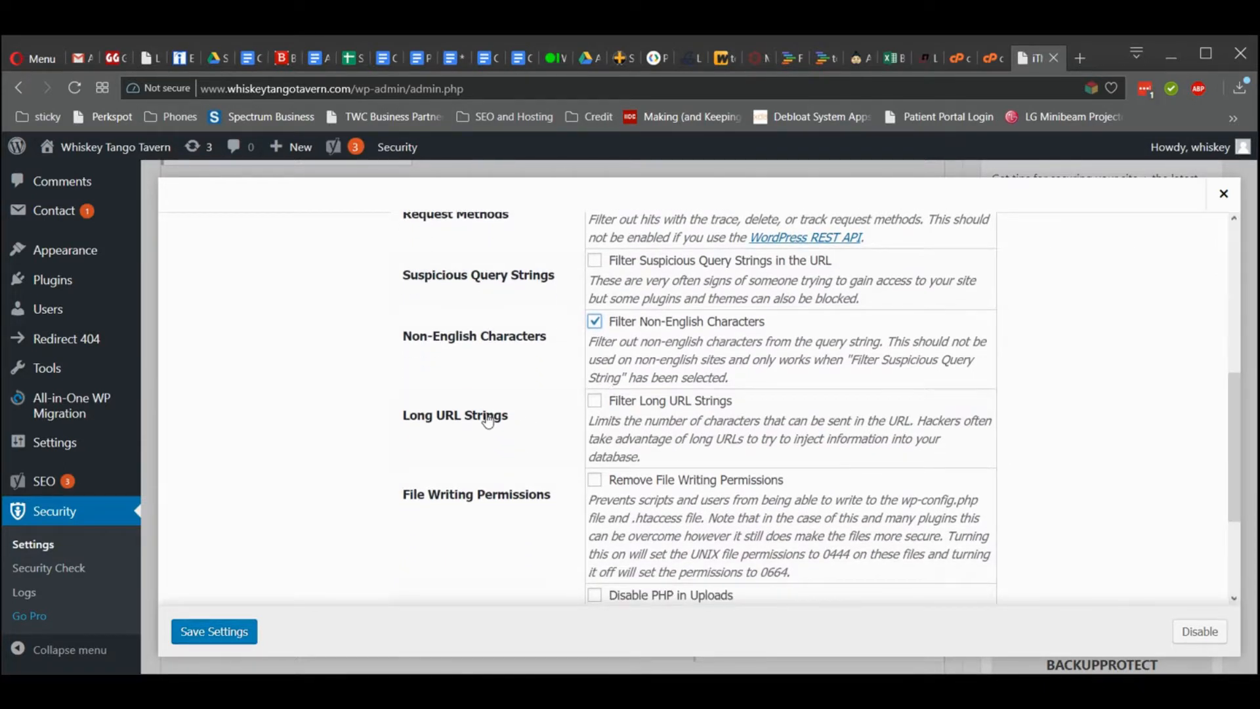
scroll(488, 421, "up", 2)
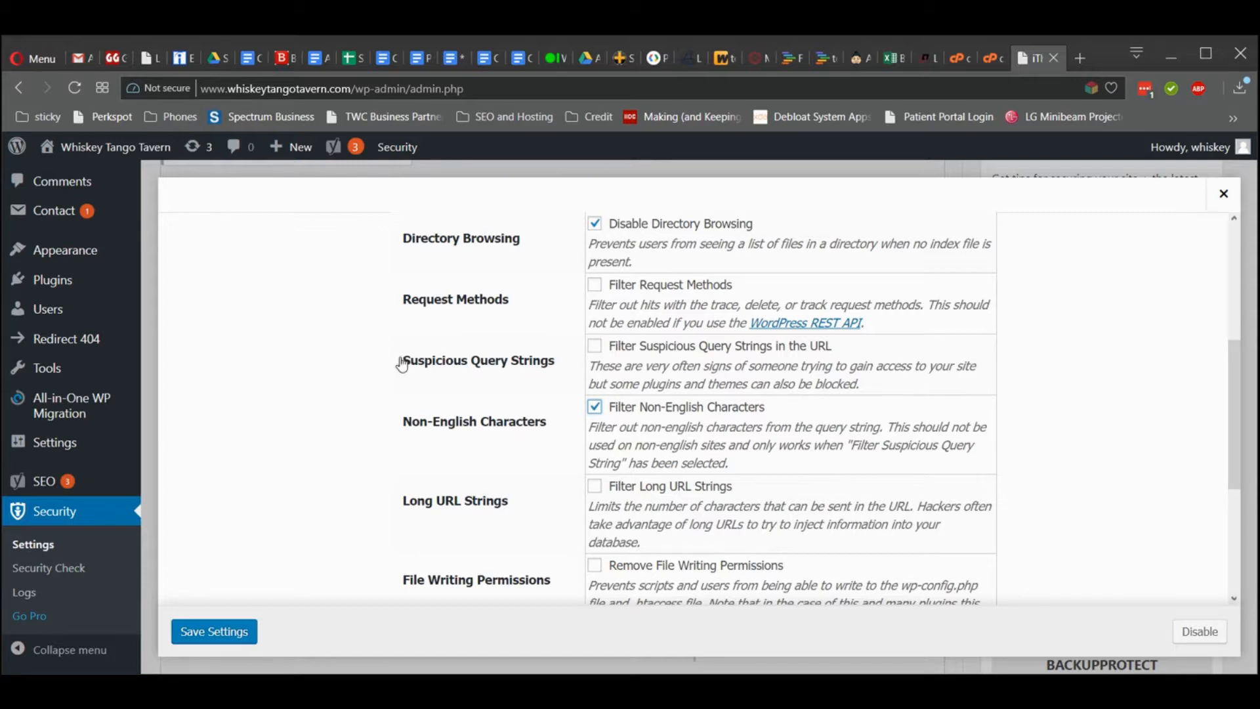
- Enable Filter Suspicious Query Strings in the URL and Filter Request Methods in the System Tweaks settings
left_click(596, 346)
scroll(407, 366, "down", 1)
scroll(410, 365, "up", 1)
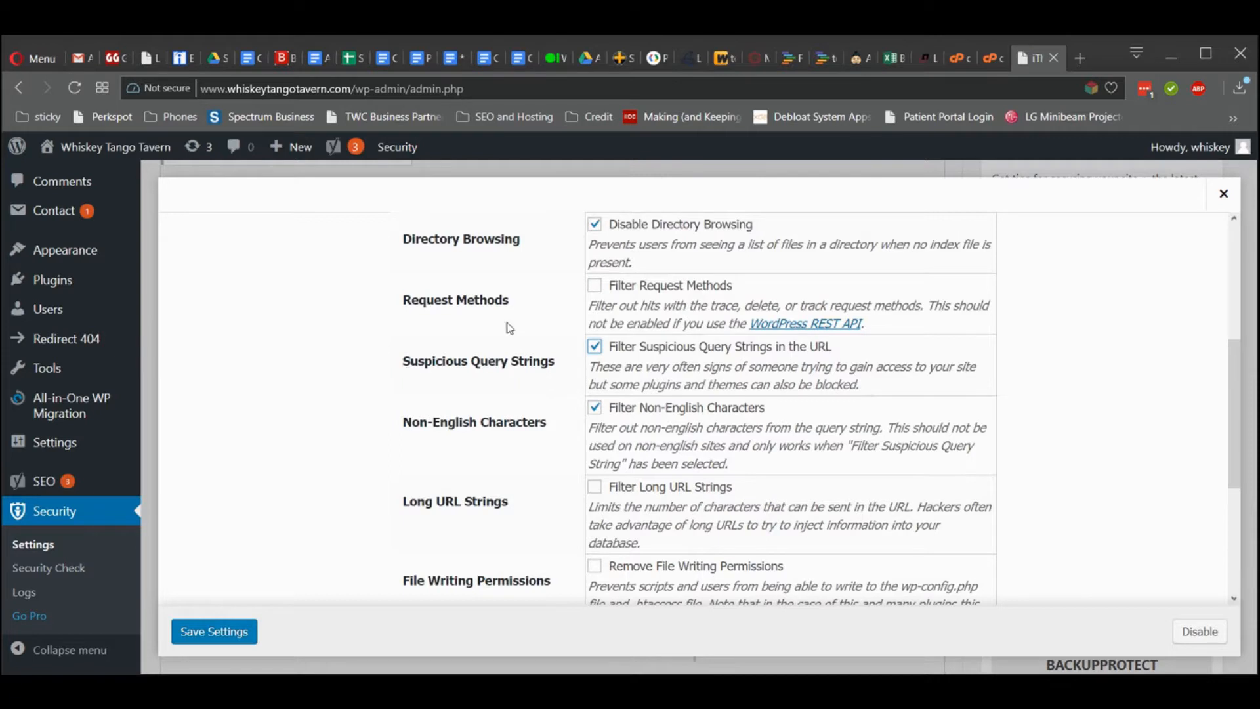
left_click(595, 287)
- Enable Disable PHP in Uploads and save the System Tweaks settings
scroll(320, 397, "down", 2)
scroll(320, 396, "down", 4)
scroll(320, 396, "down", 1)
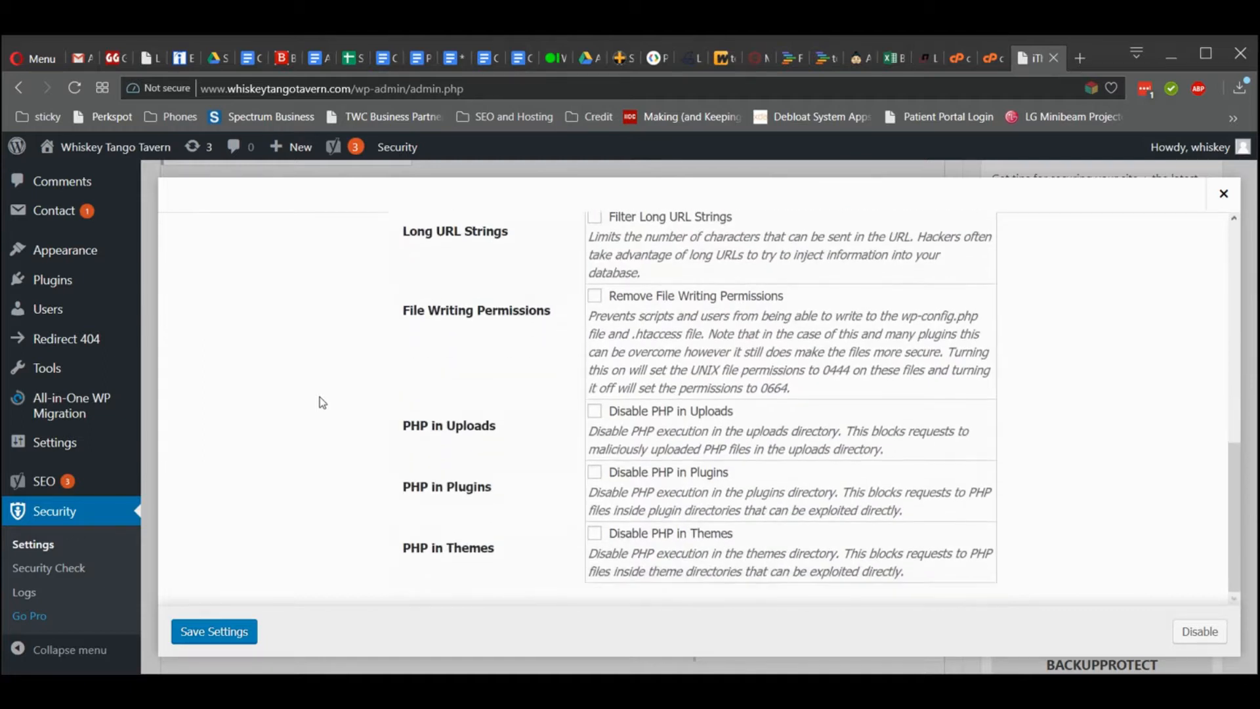
left_click(594, 411)
scroll(348, 437, "up", 3)
scroll(346, 438, "up", 1)
scroll(346, 438, "down", 5)
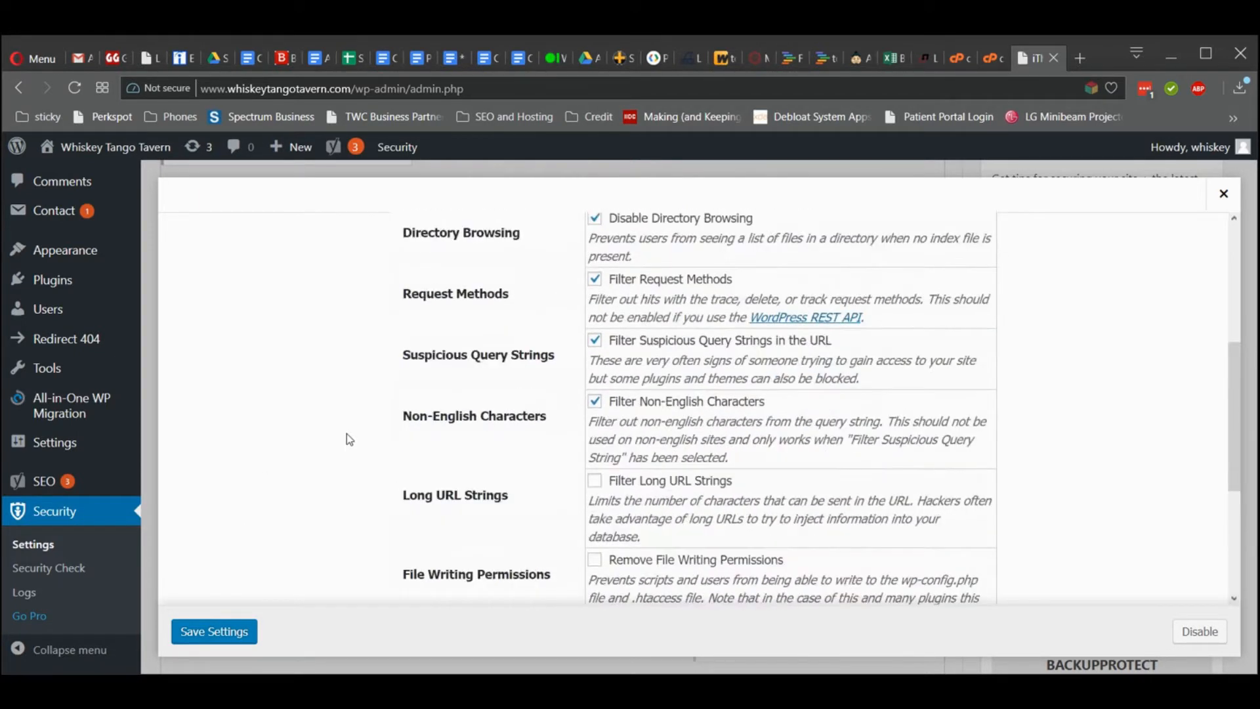
left_click(234, 630)
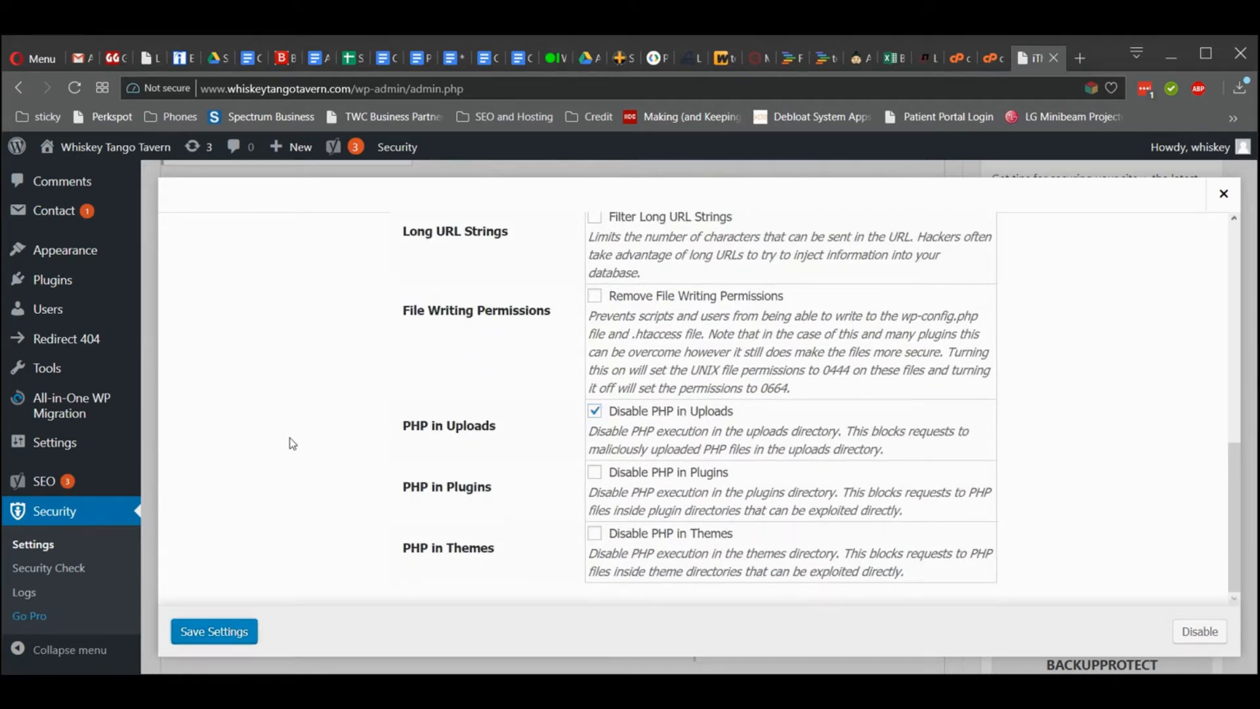
left_click(215, 634)
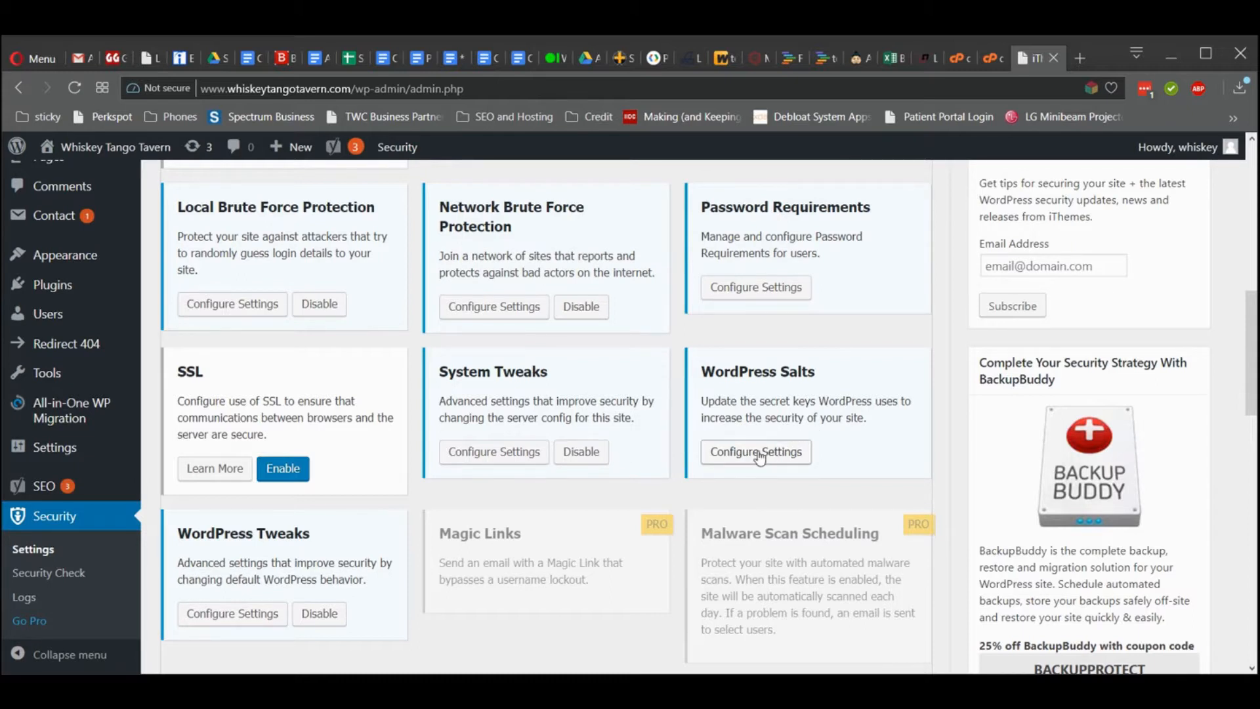
- Open the WordPress Salts settings, enable Change WordPress Salts and save
left_click(759, 452)
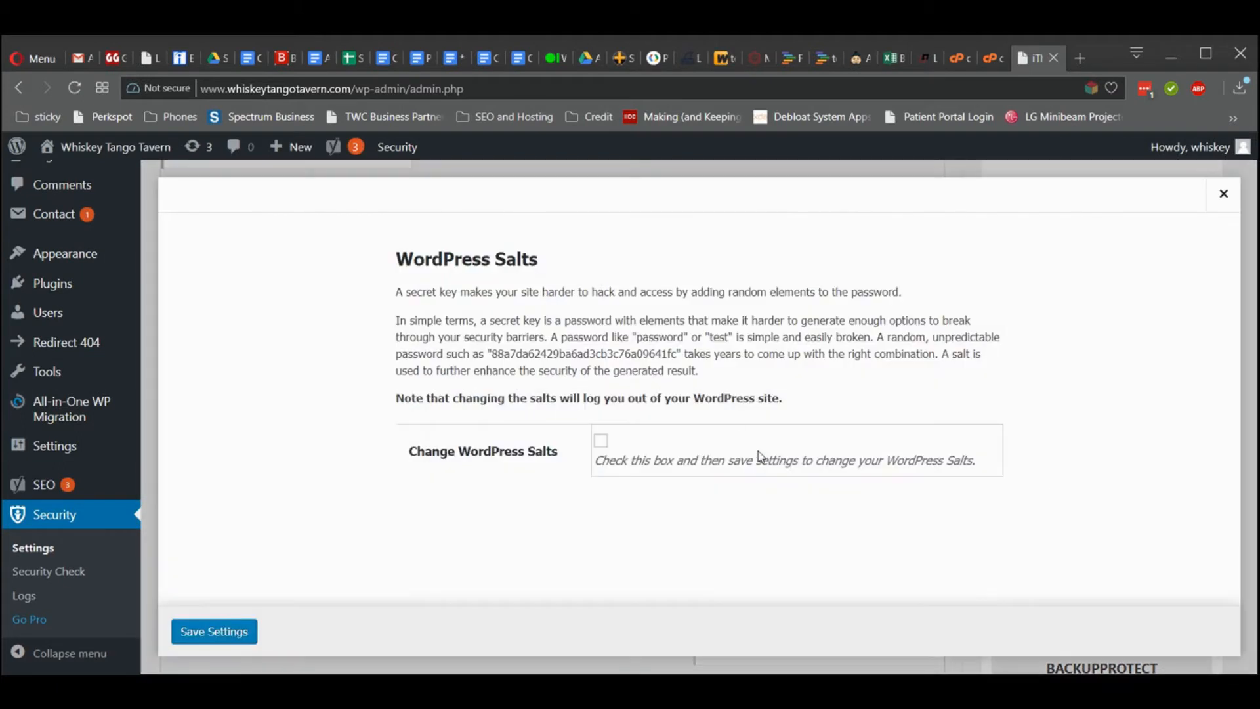
left_click(601, 441)
left_click(220, 629)
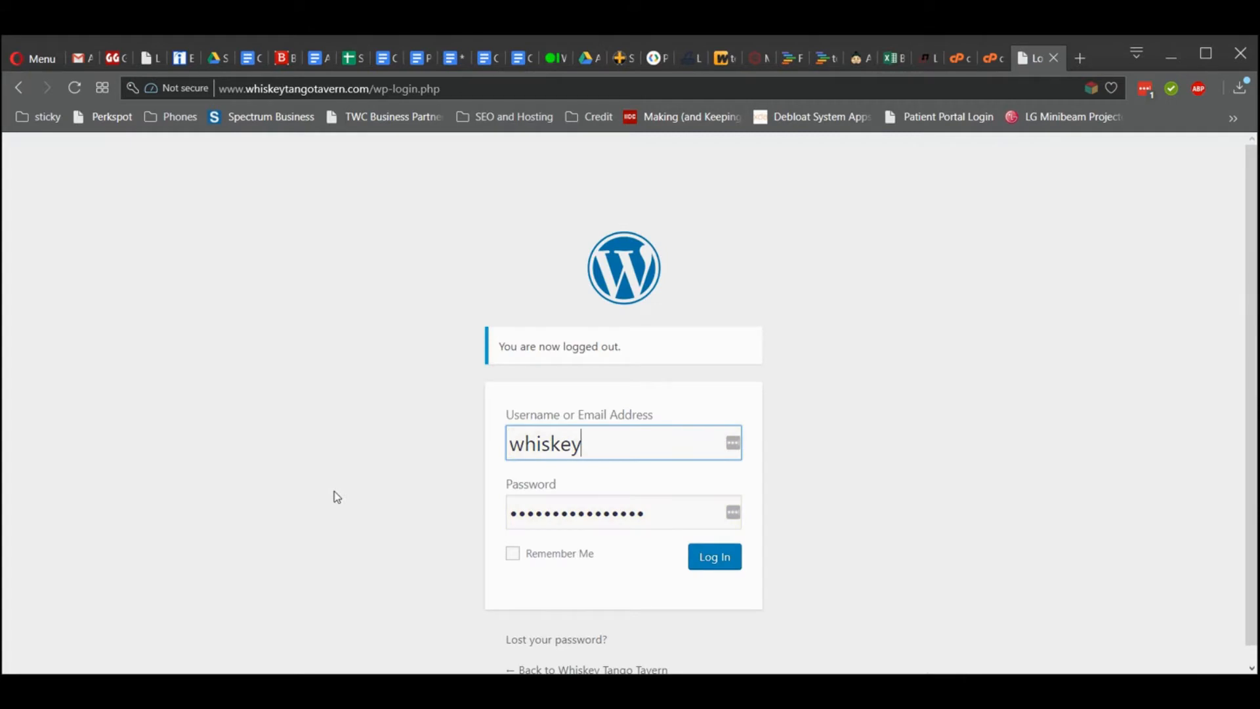
- Log back in to the WordPress site with the prefilled credentials and Remember Me enabled
left_click(503, 556)
left_click(513, 557)
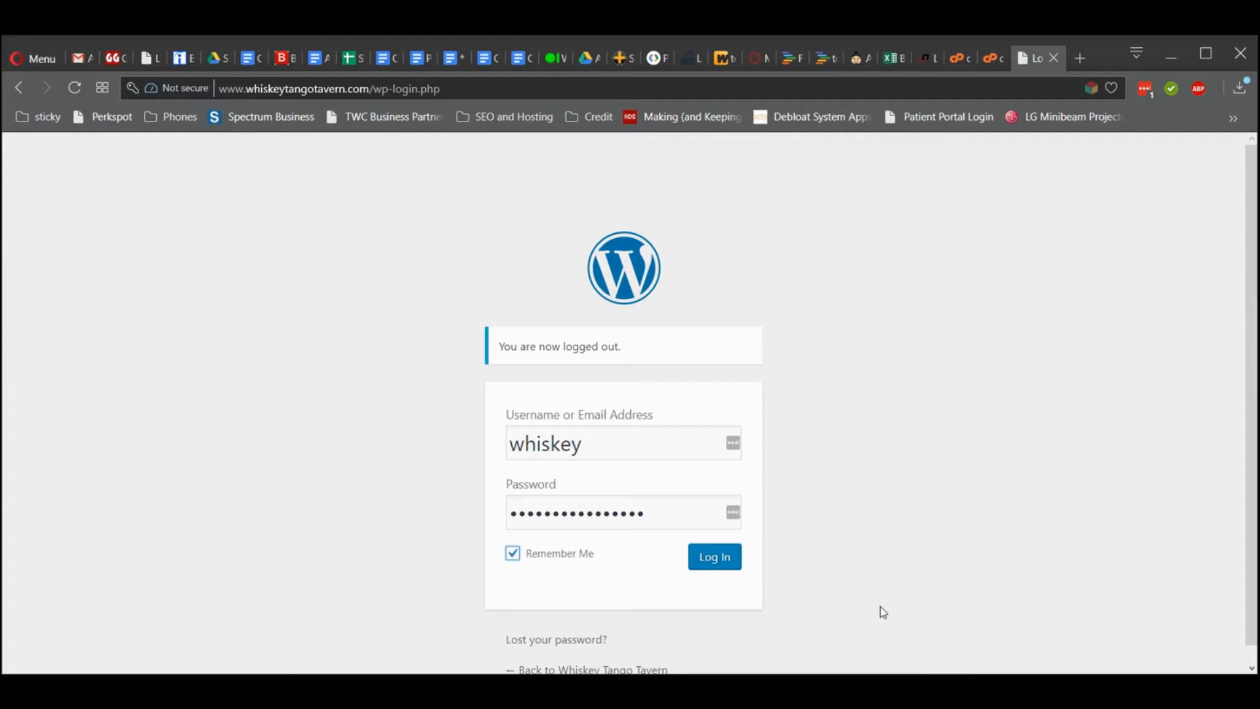
scroll(892, 468, "down", 1)
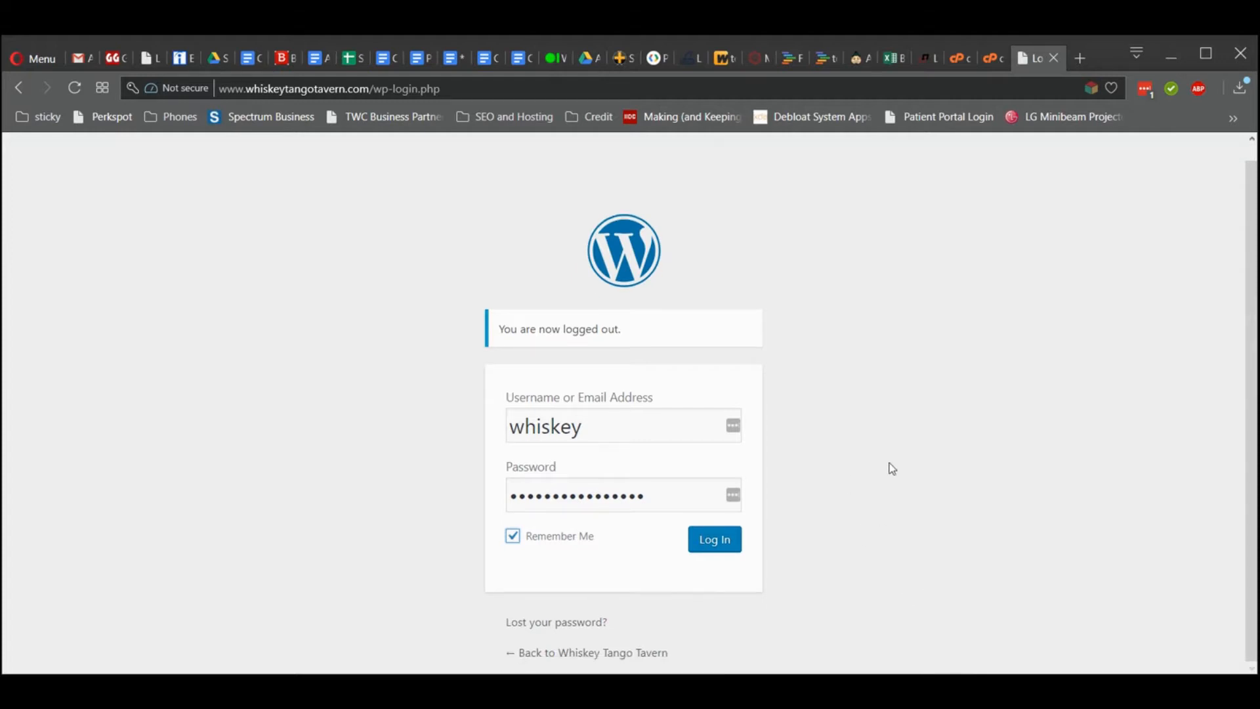
left_click(717, 542)
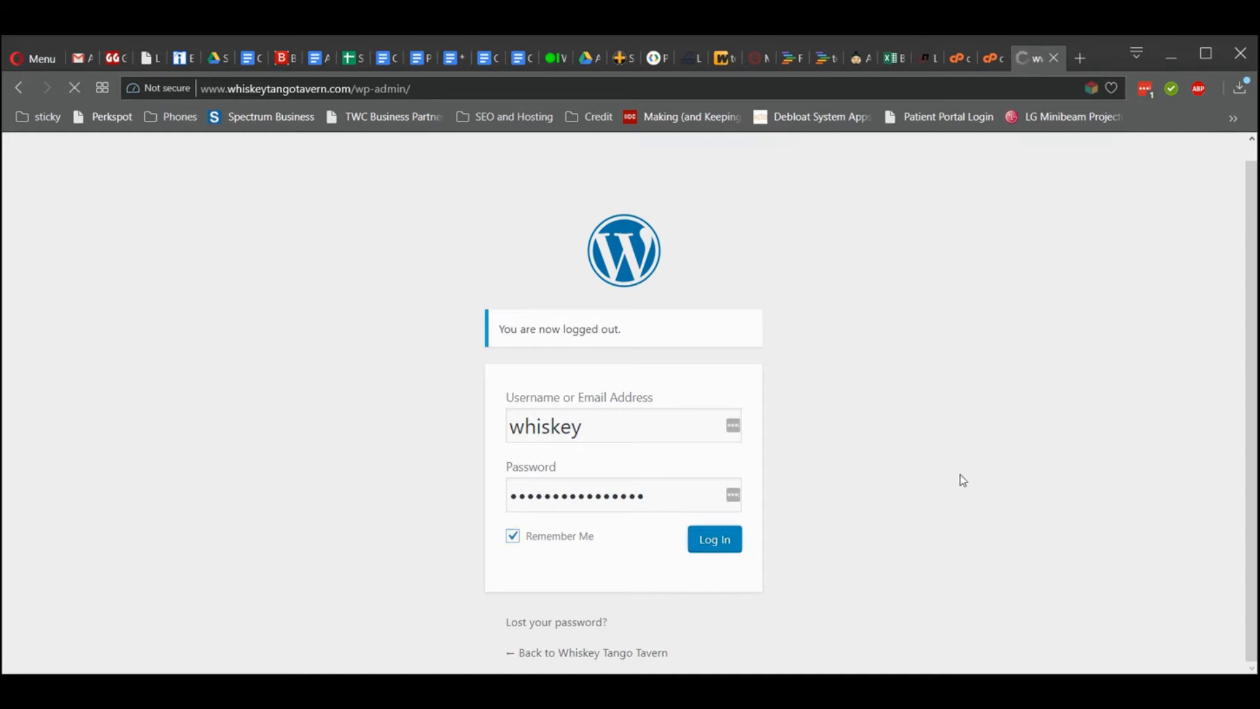
- Return to the Security plugin's settings and open the configuration of the WordPress Tweaks module
scroll(655, 477, "down", 2)
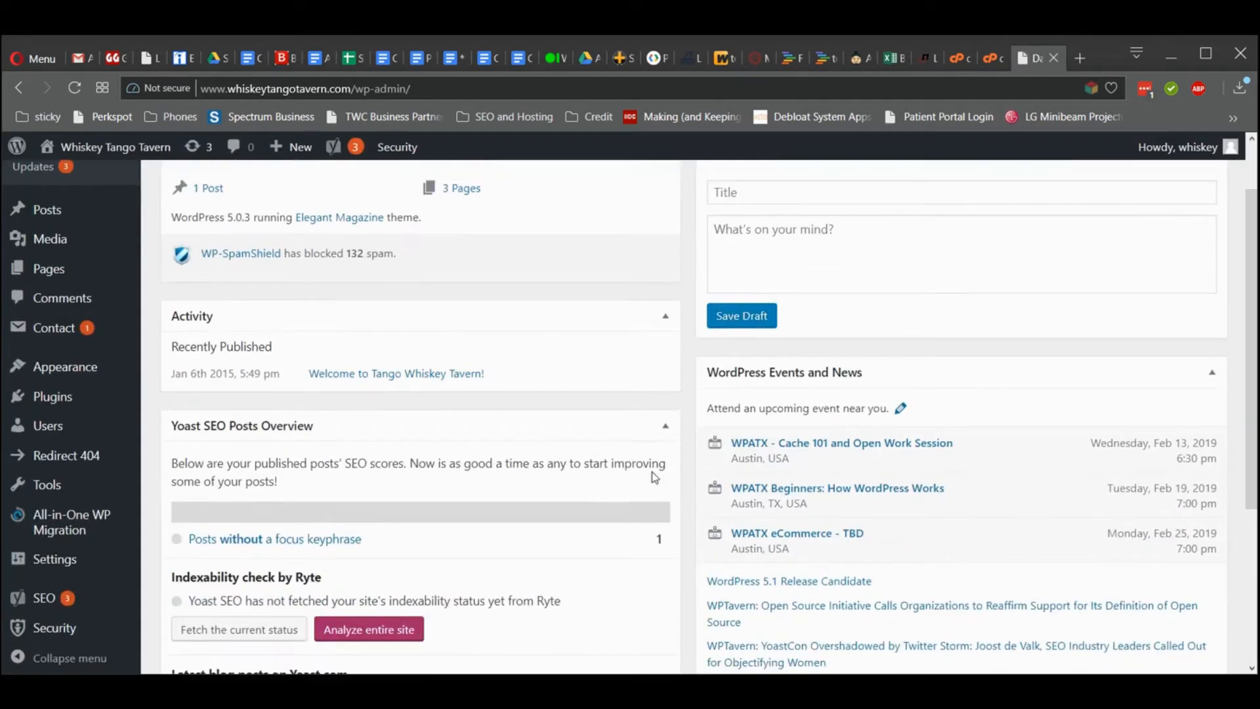
scroll(654, 477, "down", 3)
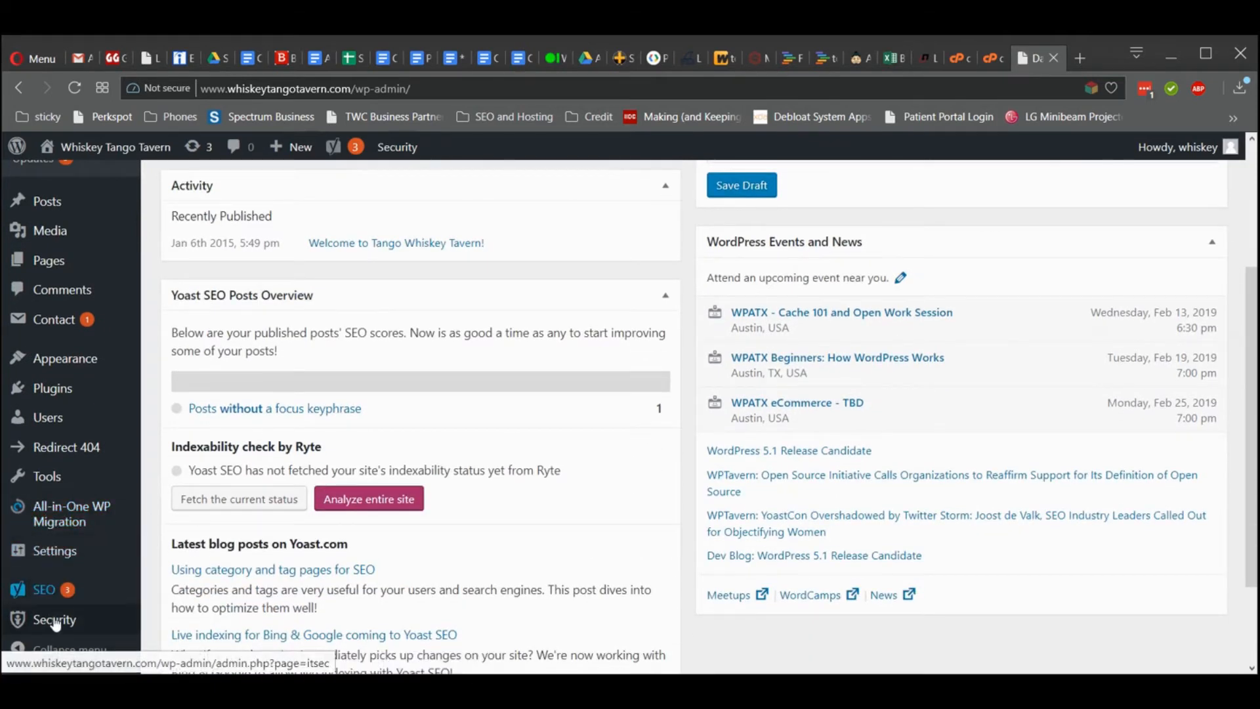
mouse_move(55, 623)
left_click(191, 555)
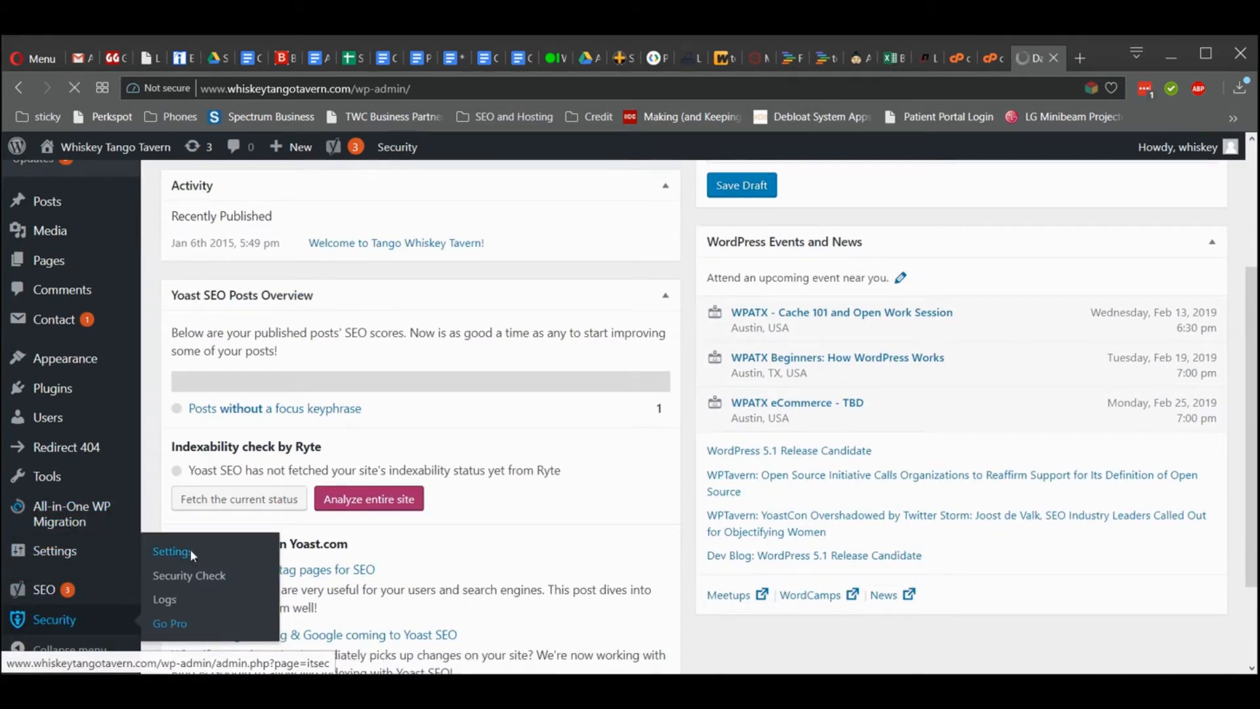
scroll(532, 465, "down", 6)
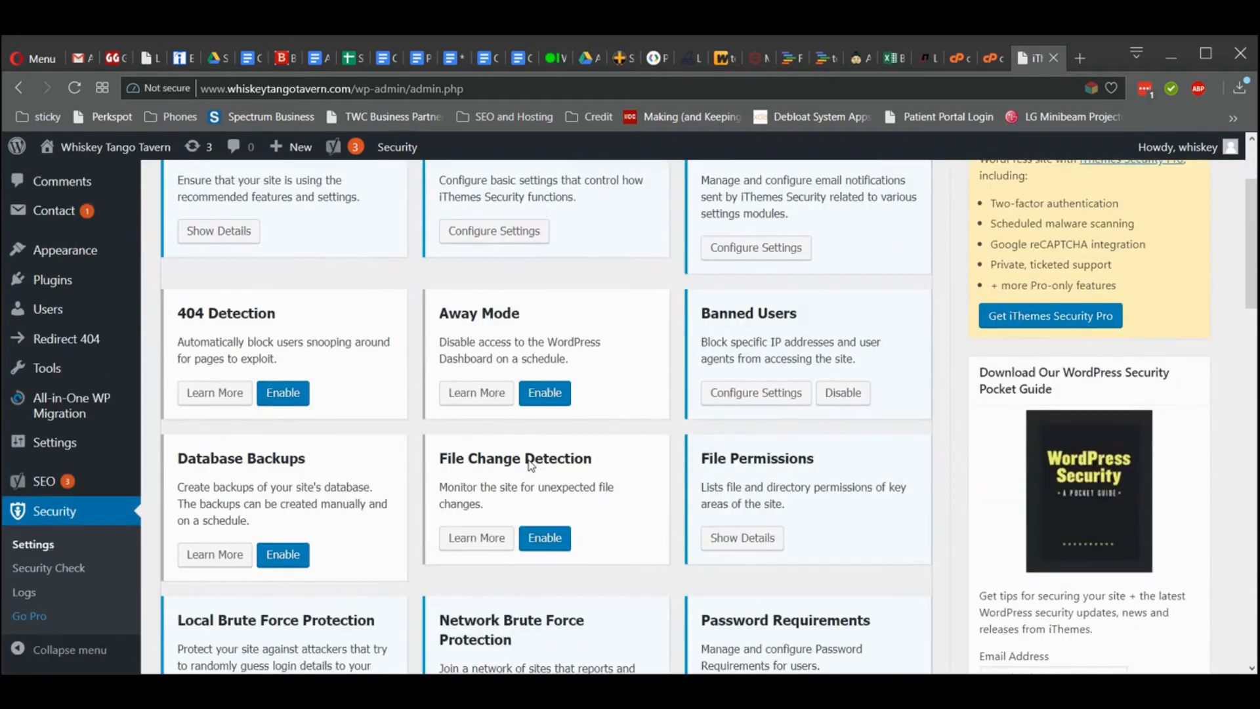
scroll(530, 465, "down", 3)
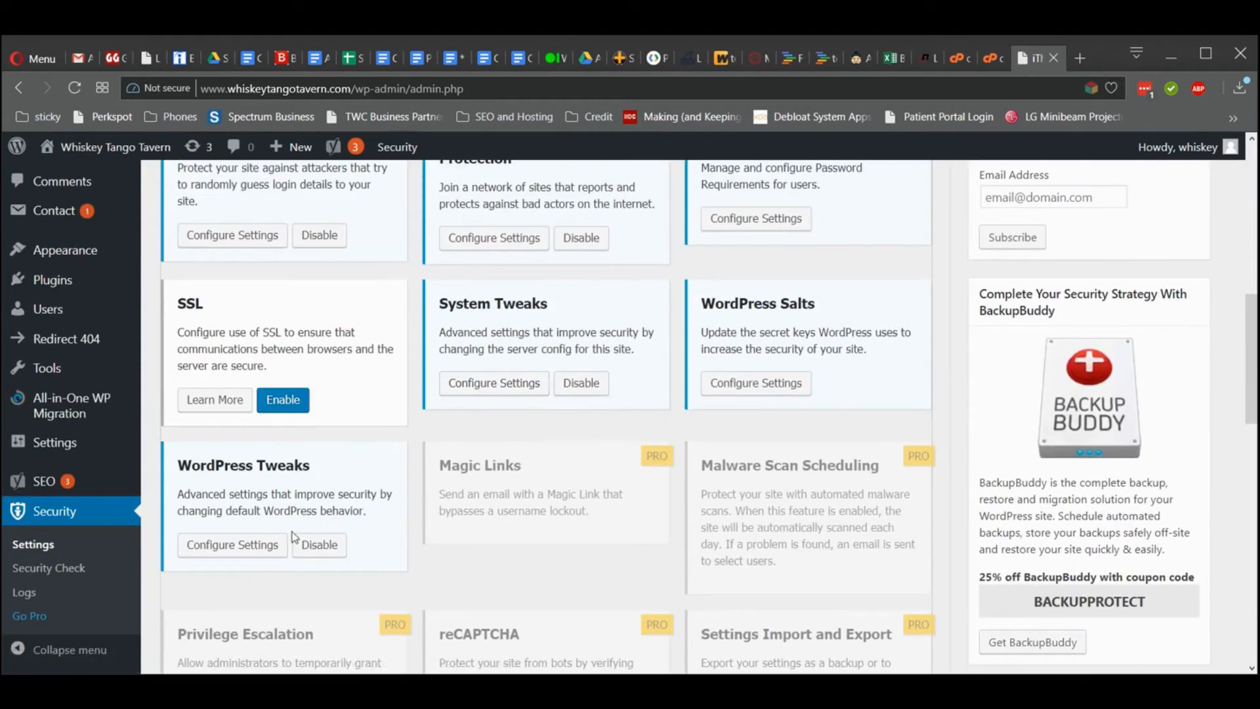
left_click(238, 545)
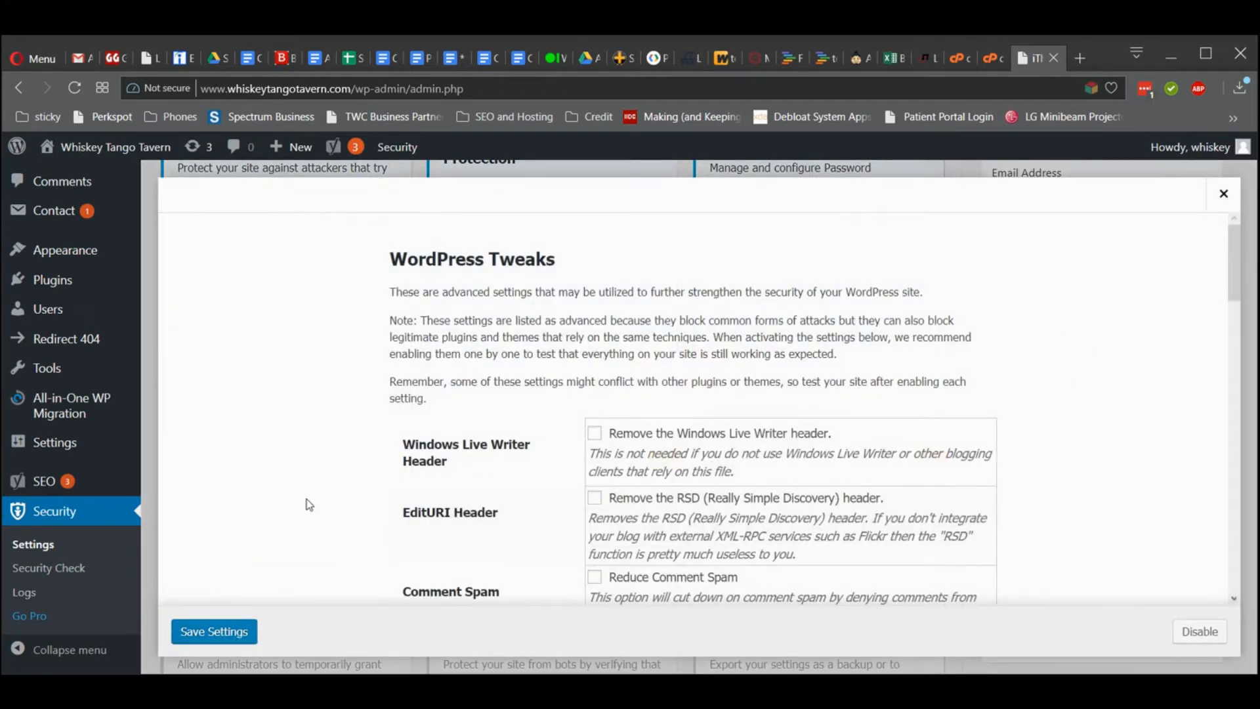
- Enable removal of the Windows Live Writer header and the RSD header, and enable Reduce Comment Spam in WordPress Tweaks
scroll(306, 499, "down", 2)
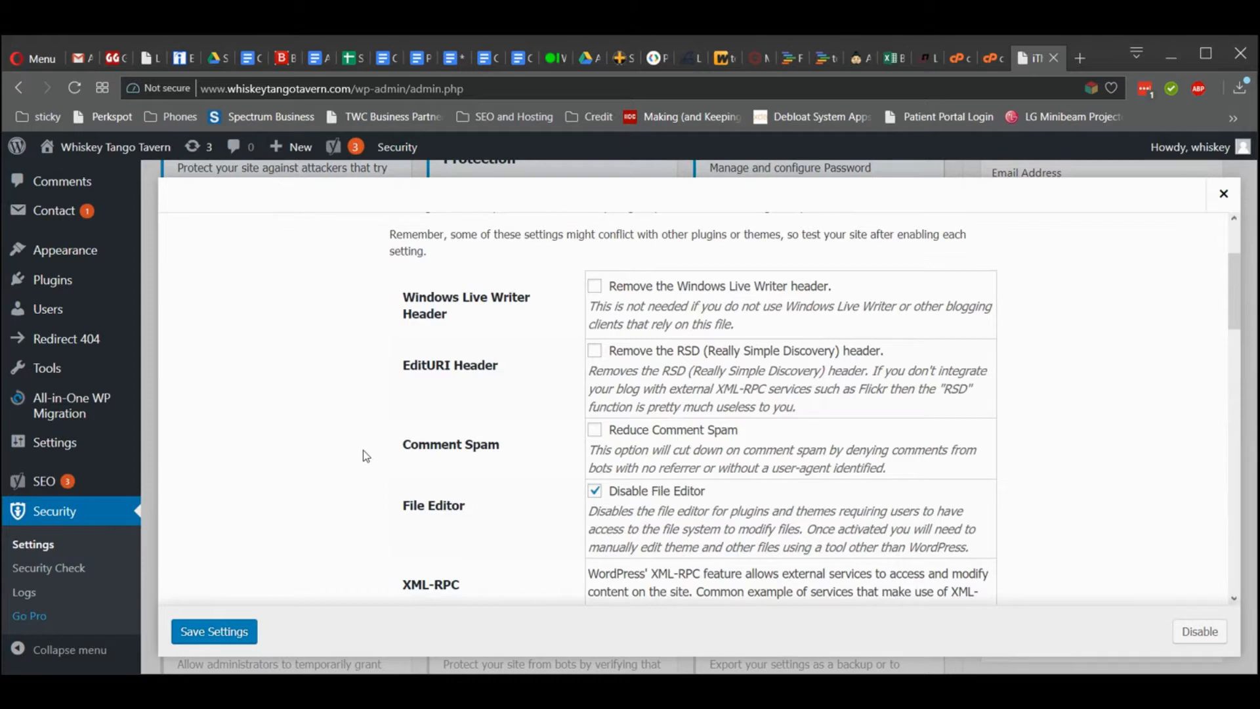
scroll(363, 450, "down", 1)
scroll(360, 456, "up", 1)
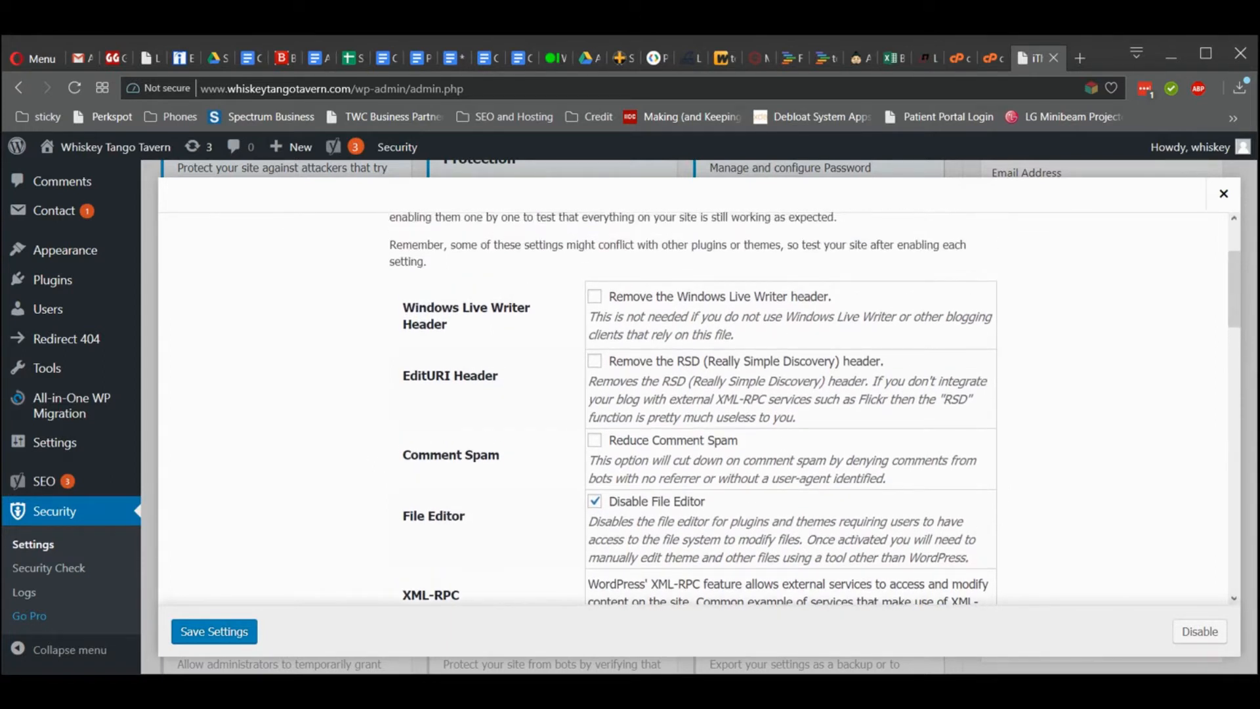
left_click(594, 296)
left_click(594, 363)
left_click(594, 441)
- Set XML-RPC to Disable XML-RPC (recommended), leaving Disable File Editor enabled
scroll(537, 460, "down", 3)
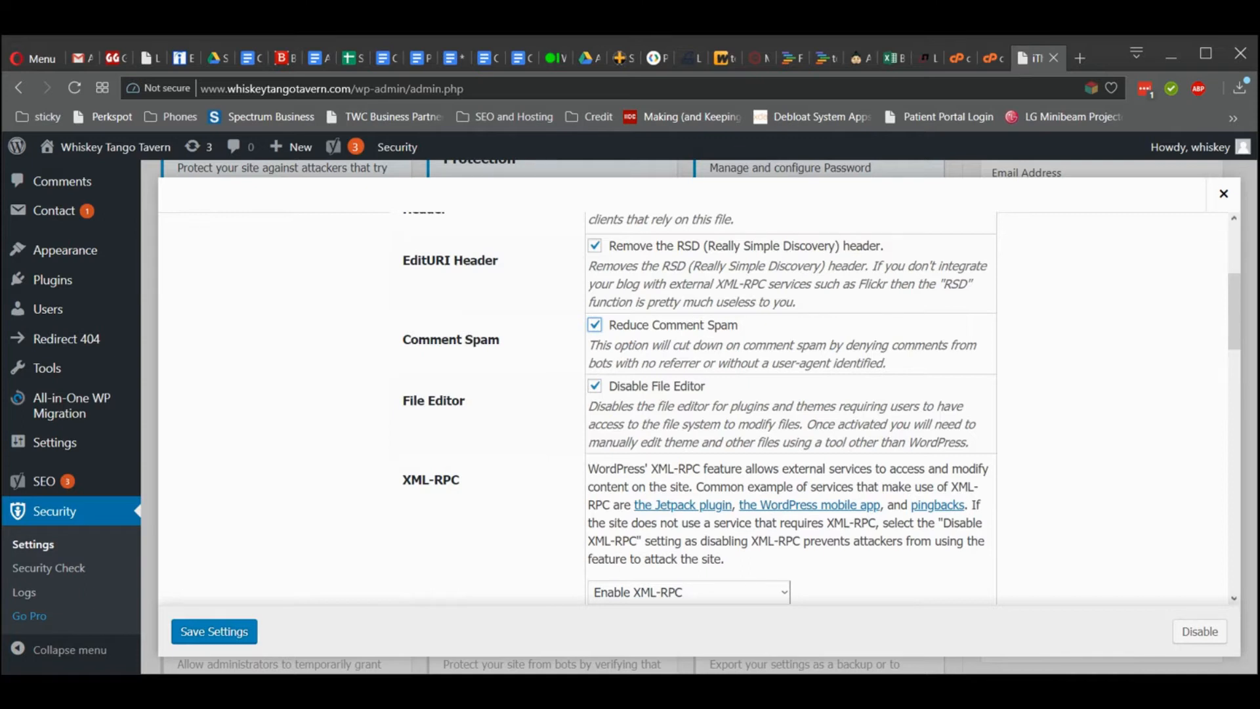
left_click(595, 386)
left_click(593, 386)
scroll(523, 431, "down", 2)
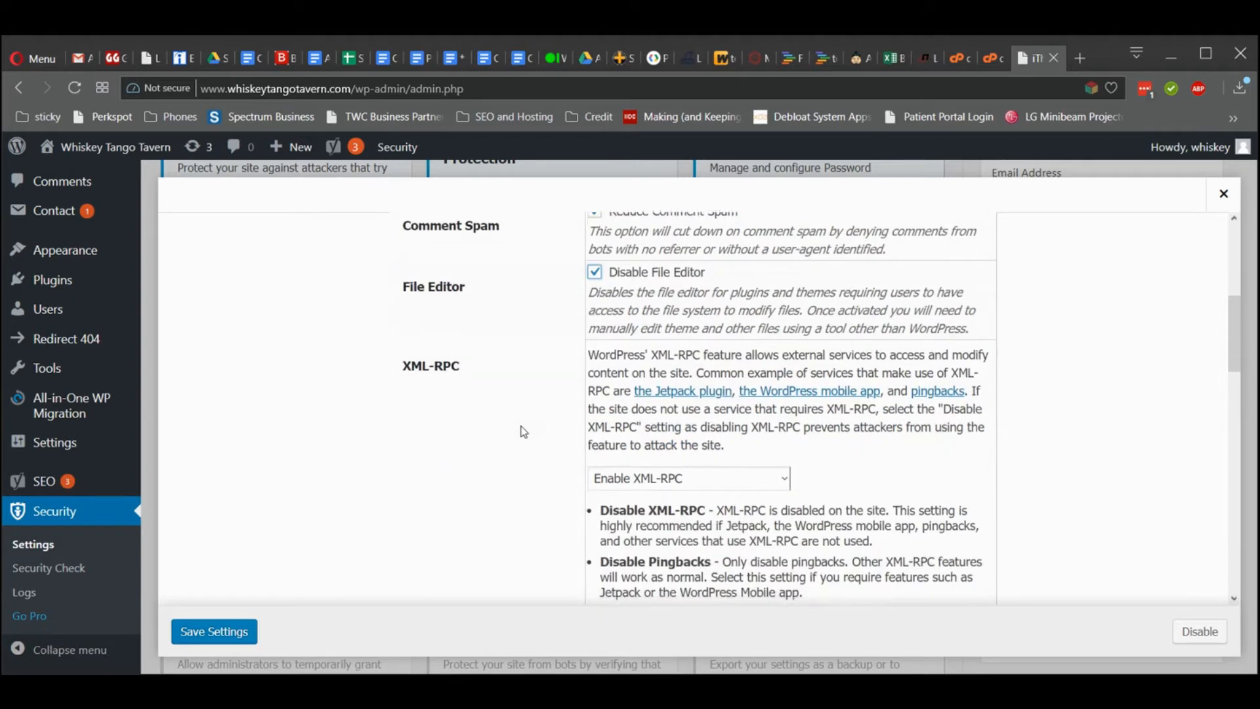
left_click(620, 465)
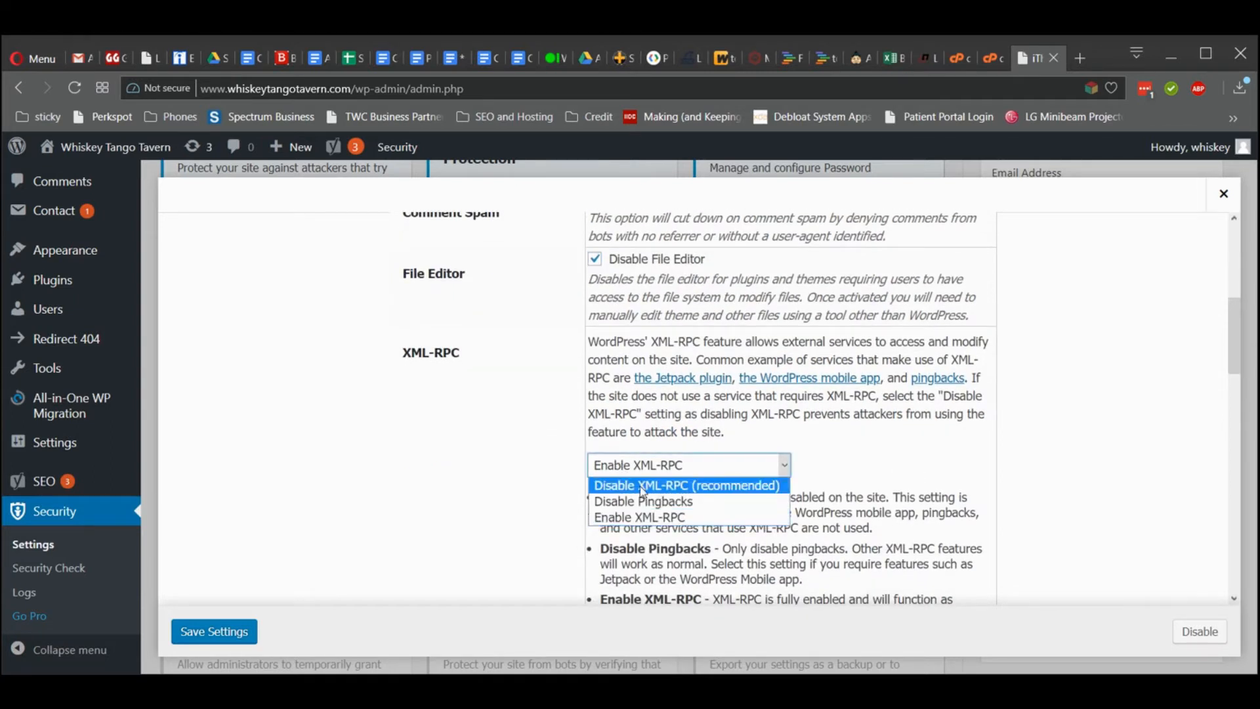
left_click(643, 487)
- Enable Disable login error messages and Force users to choose a unique nickname in WordPress Tweaks
scroll(509, 467, "down", 2)
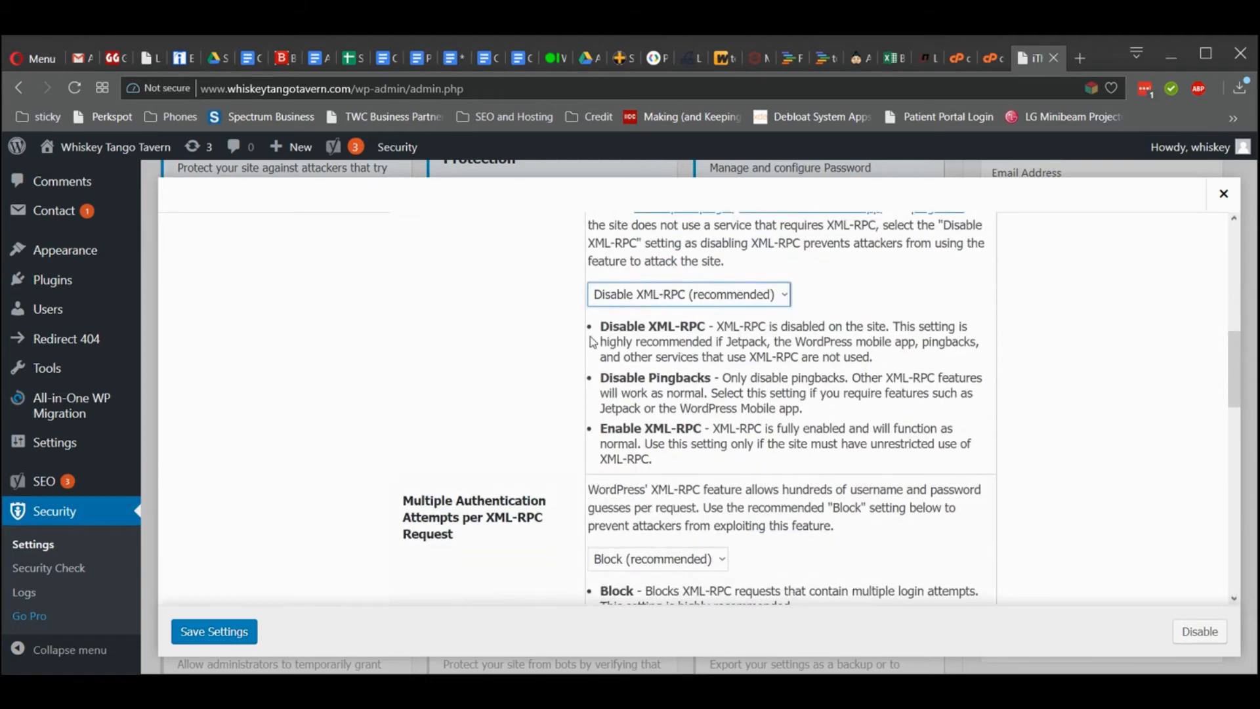
scroll(531, 489, "down", 3)
scroll(532, 488, "down", 2)
scroll(528, 433, "down", 1)
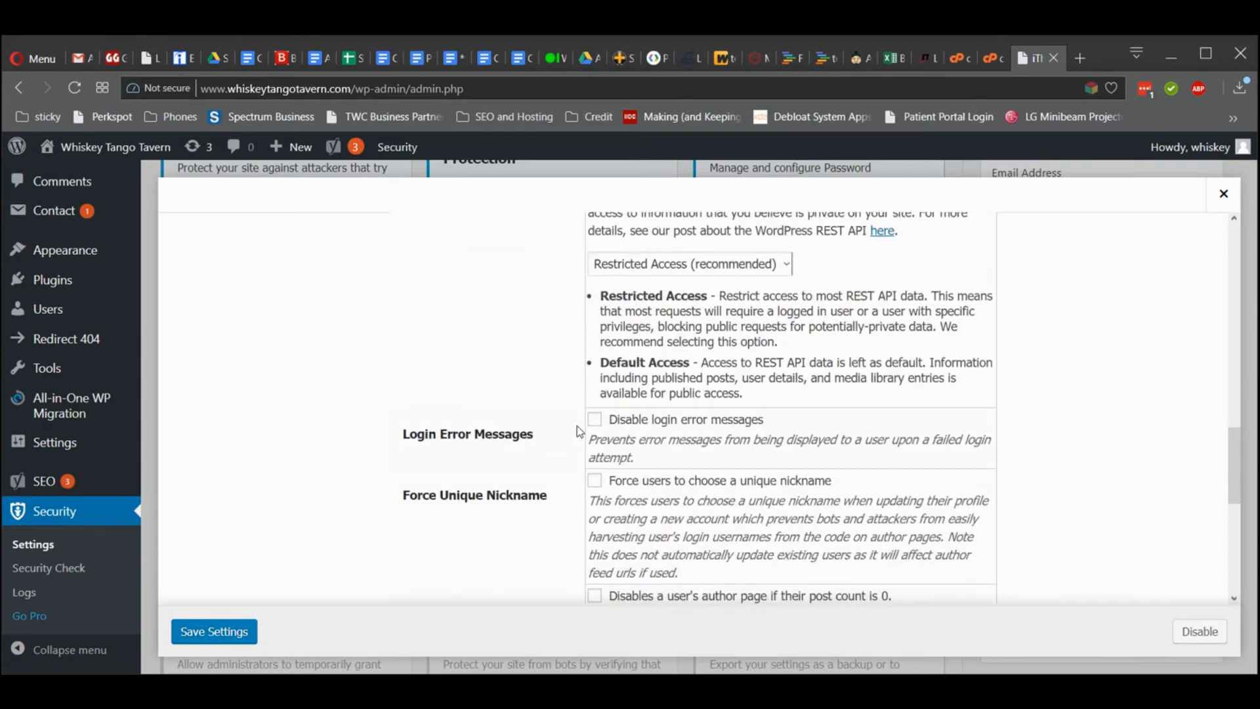
left_click(595, 419)
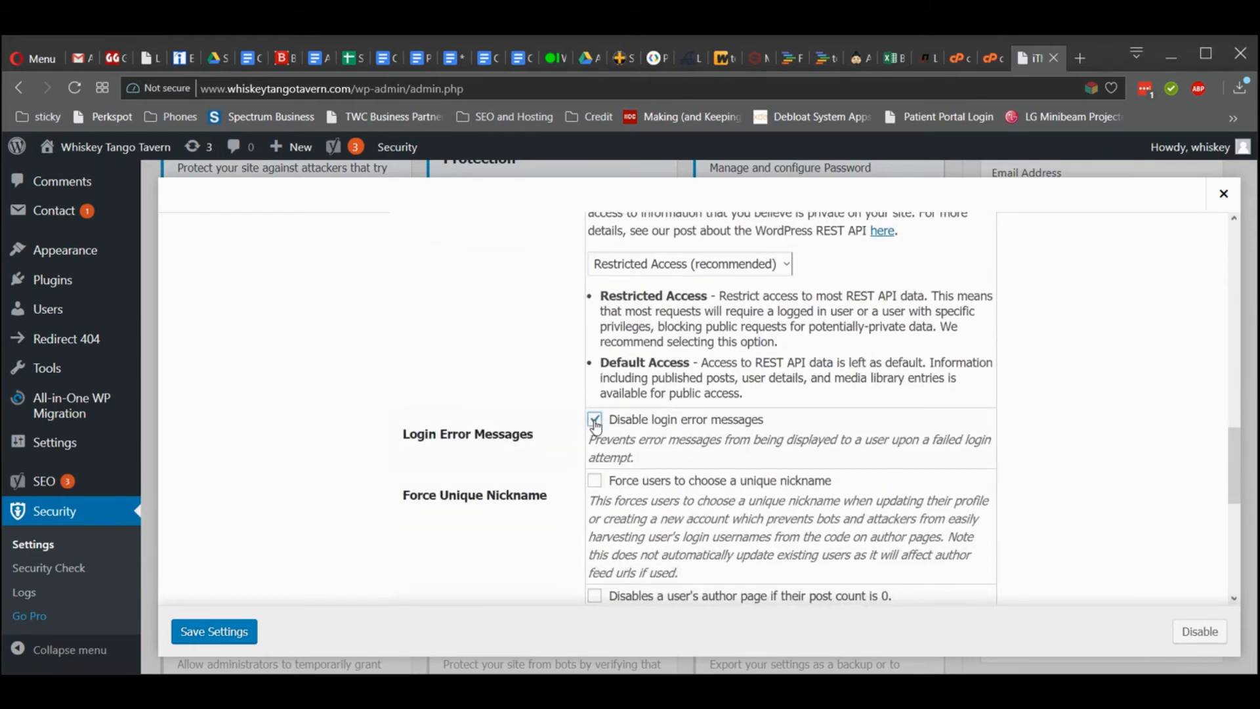
left_click(594, 482)
- Disable author pages for users with a post count of 0 and enable tabnapping protection for target="_blank" links
scroll(516, 471, "down", 3)
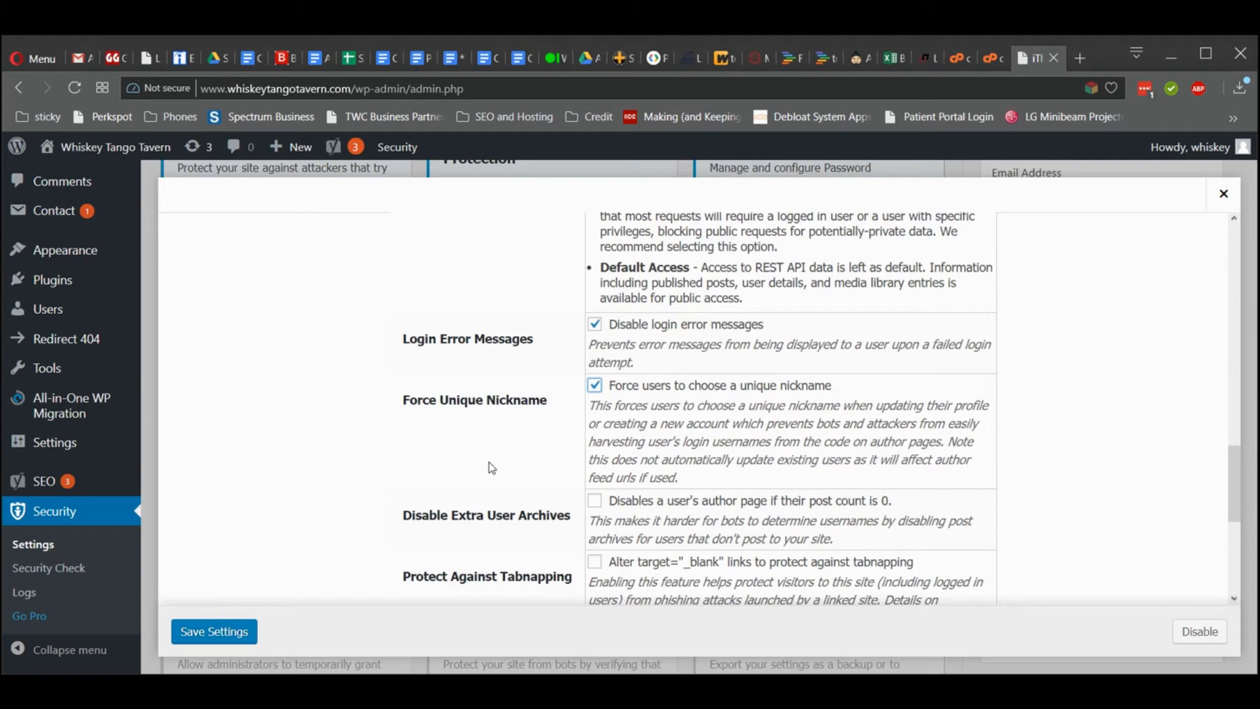
left_click(592, 502)
scroll(521, 488, "down", 1)
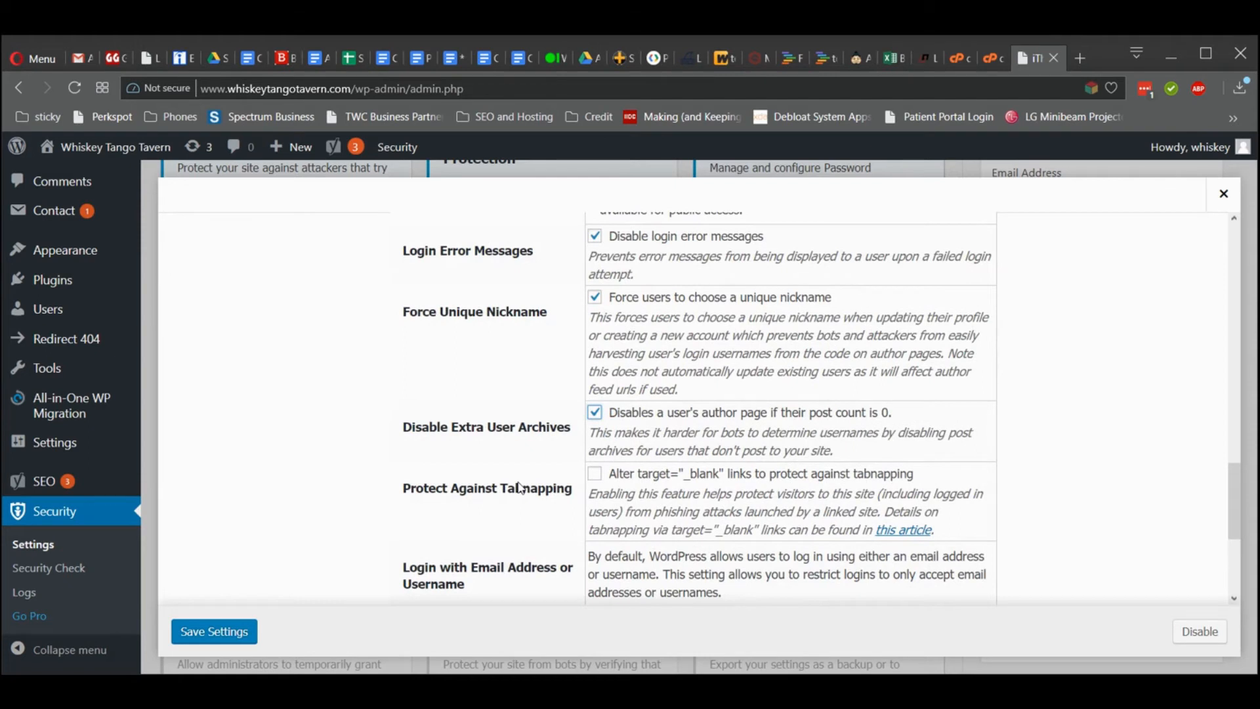
left_click(596, 474)
- Review the login method and attachment file traversal options, and save the WordPress Tweaks settings
scroll(502, 452, "down", 1)
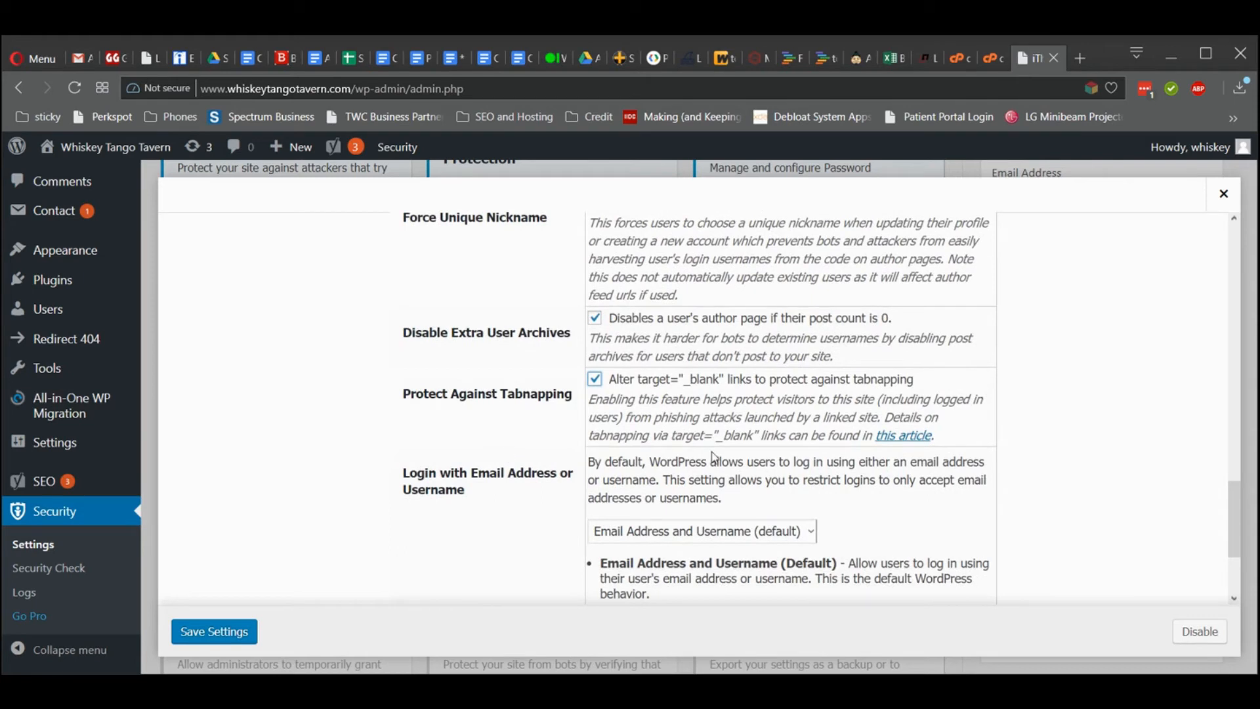
scroll(714, 457, "down", 1)
scroll(529, 491, "down", 1)
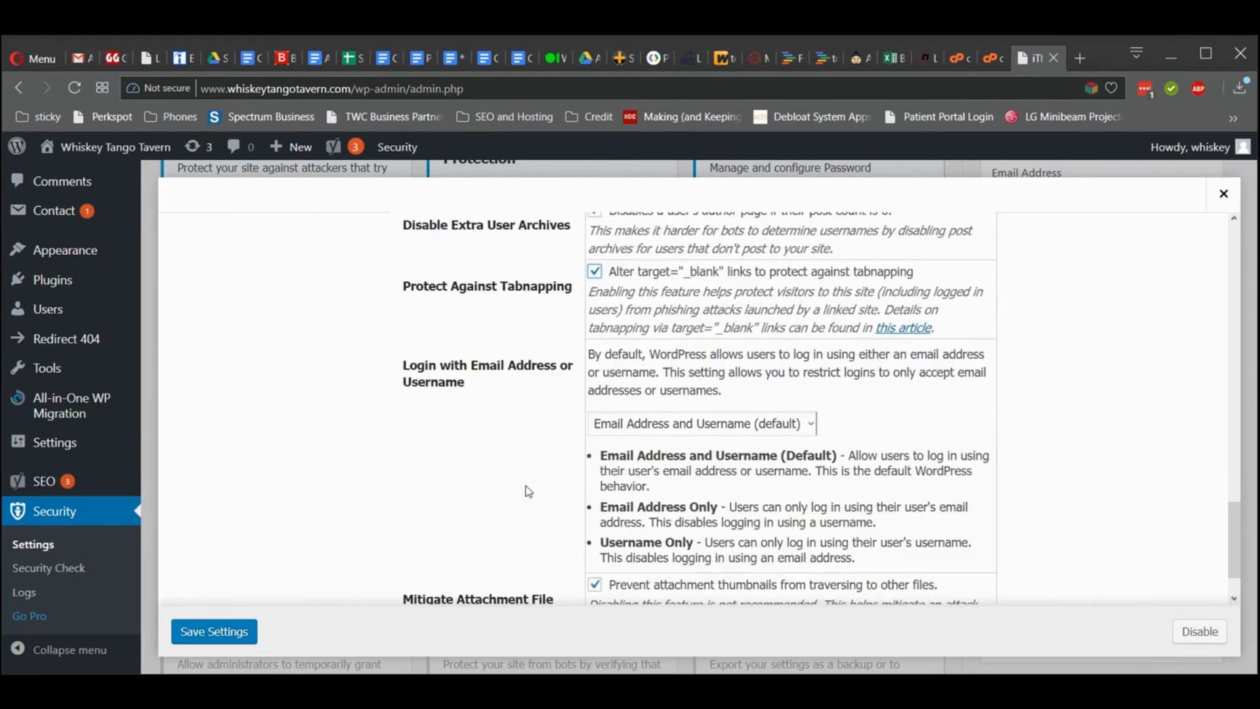
scroll(529, 492, "down", 1)
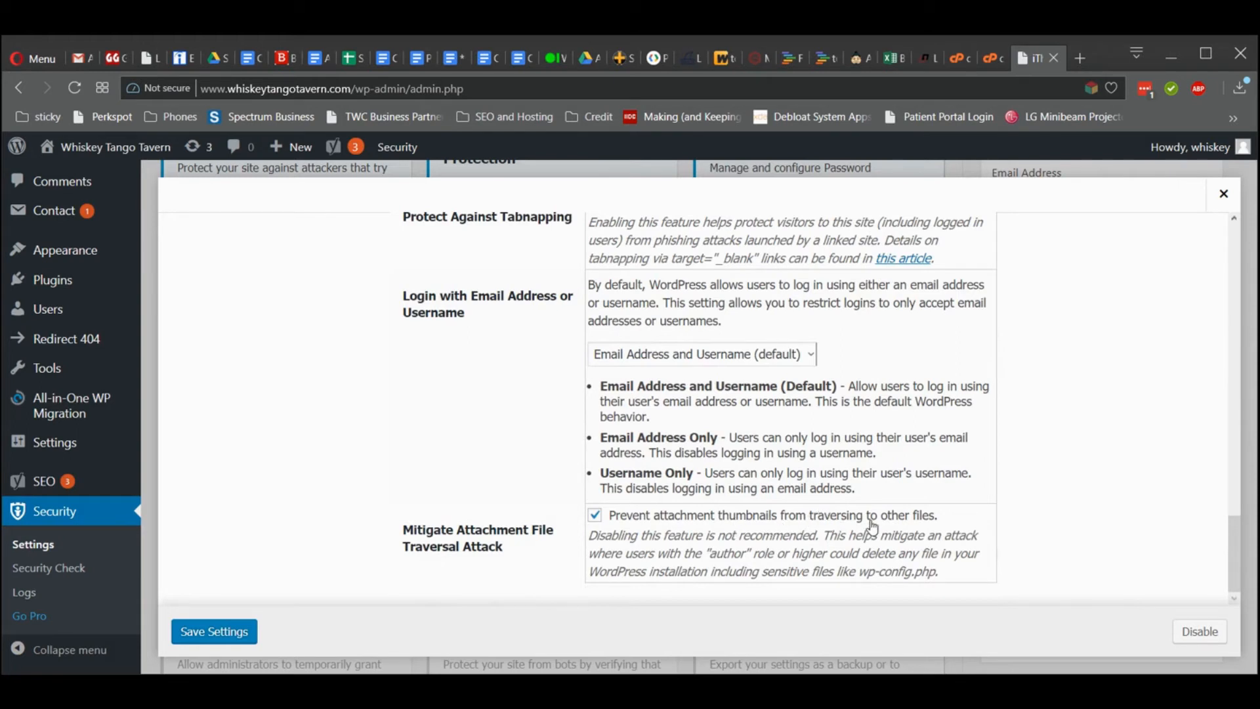
left_click(211, 636)
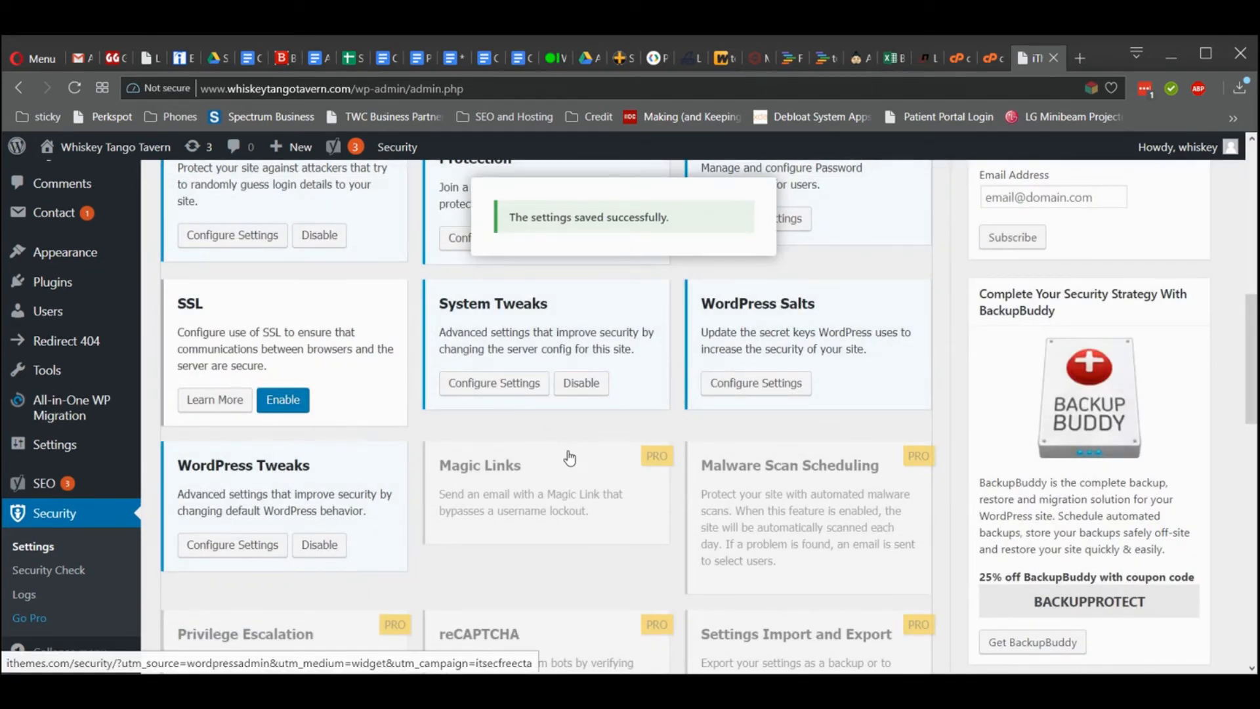
- Look over the recommended iThemes Security modules, including the Pro-only ones such as reCAPTCHA and Two-Factor Authentication
scroll(569, 458, "up", 5)
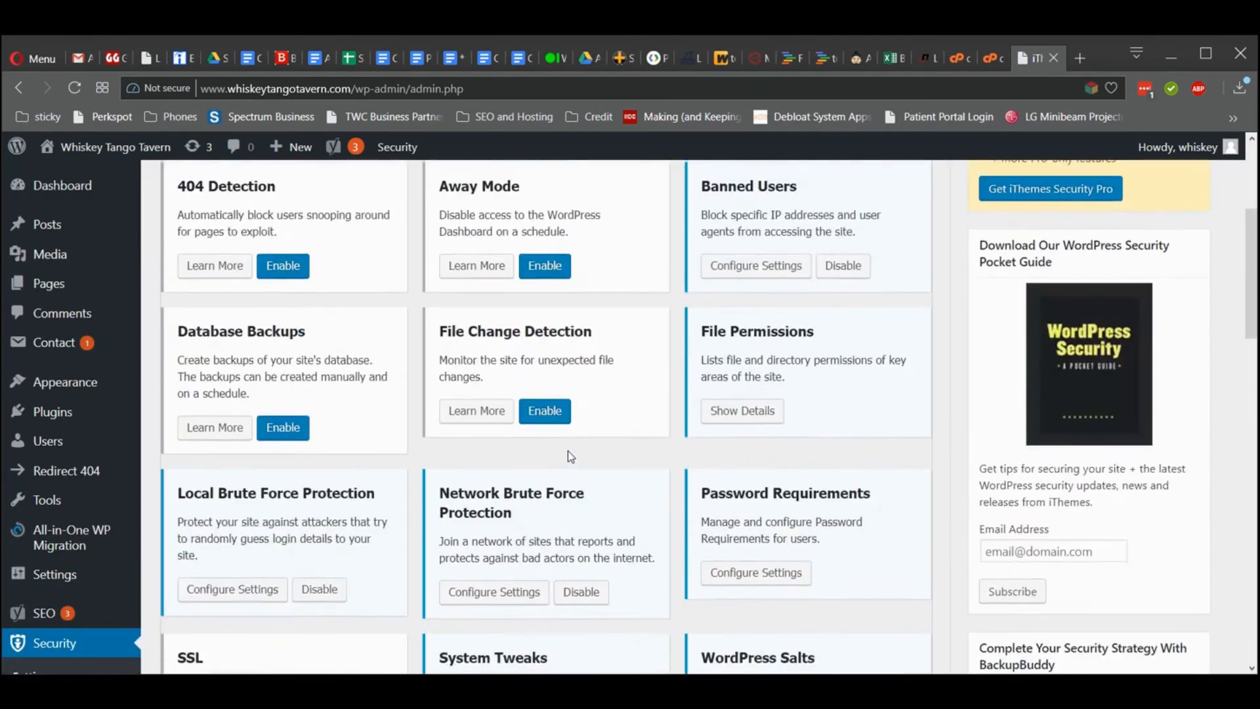
scroll(570, 457, "up", 4)
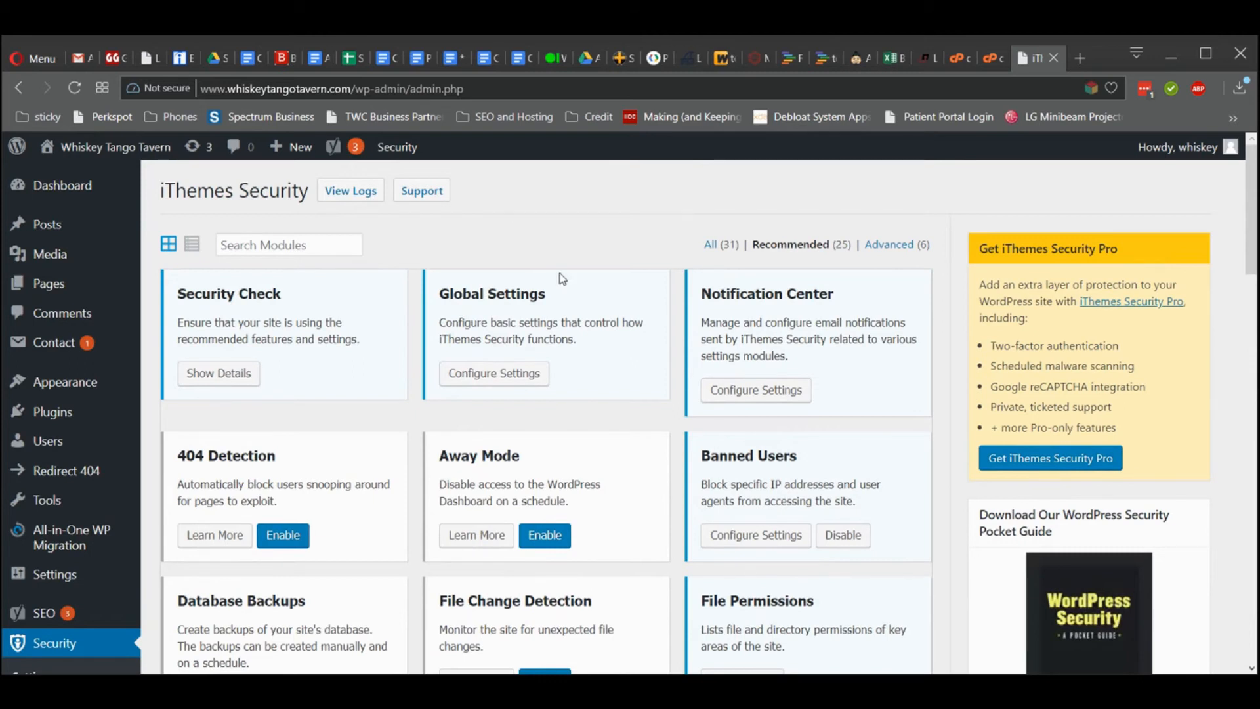
scroll(562, 278, "down", 10)
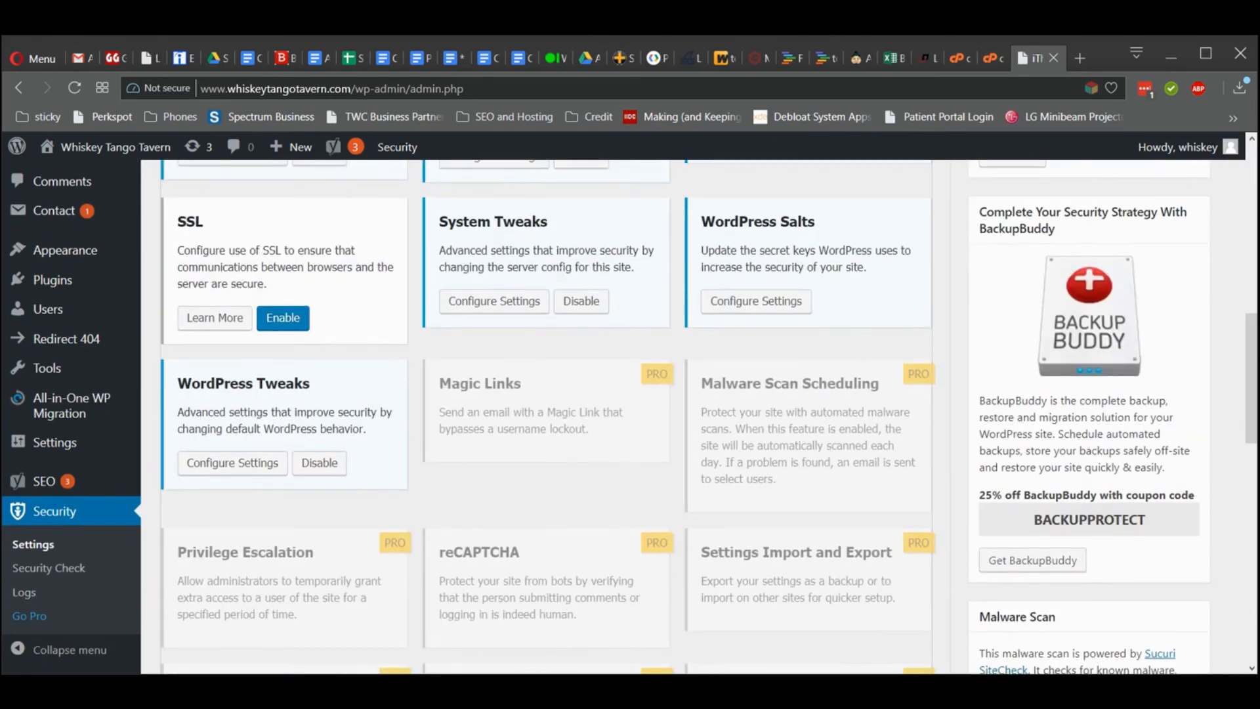
scroll(562, 445, "down", 2)
scroll(563, 444, "down", 2)
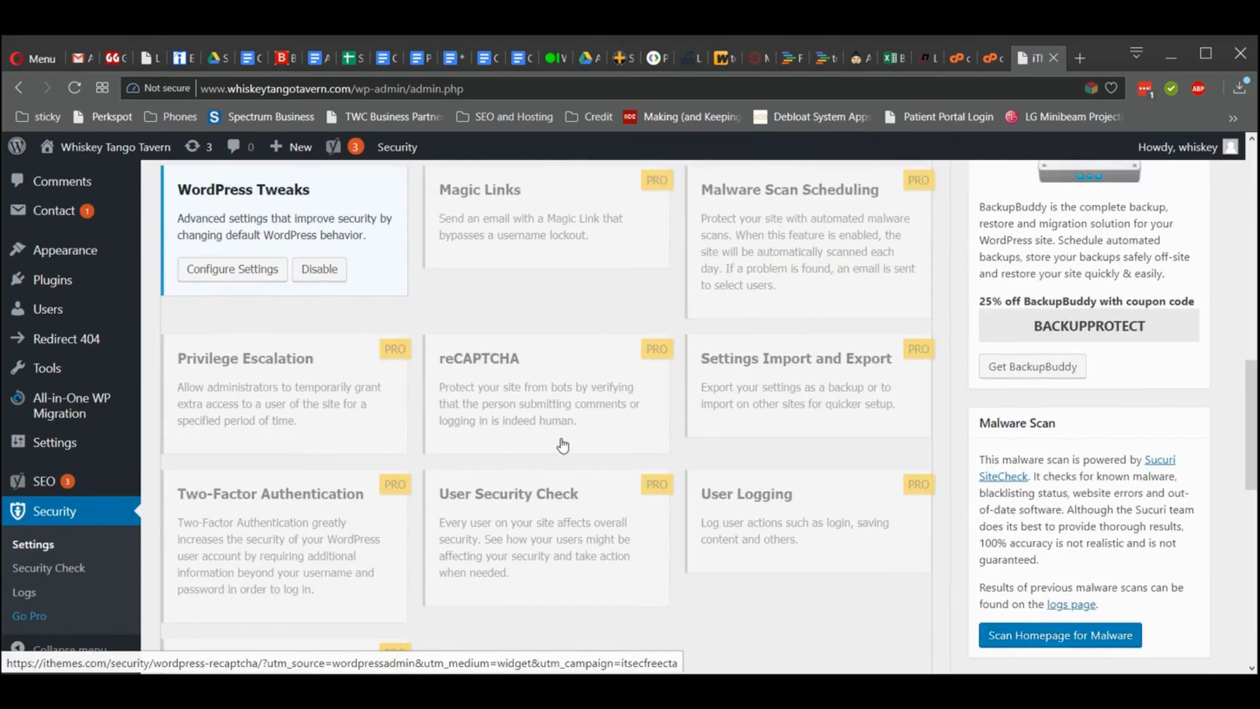
scroll(566, 472, "down", 1)
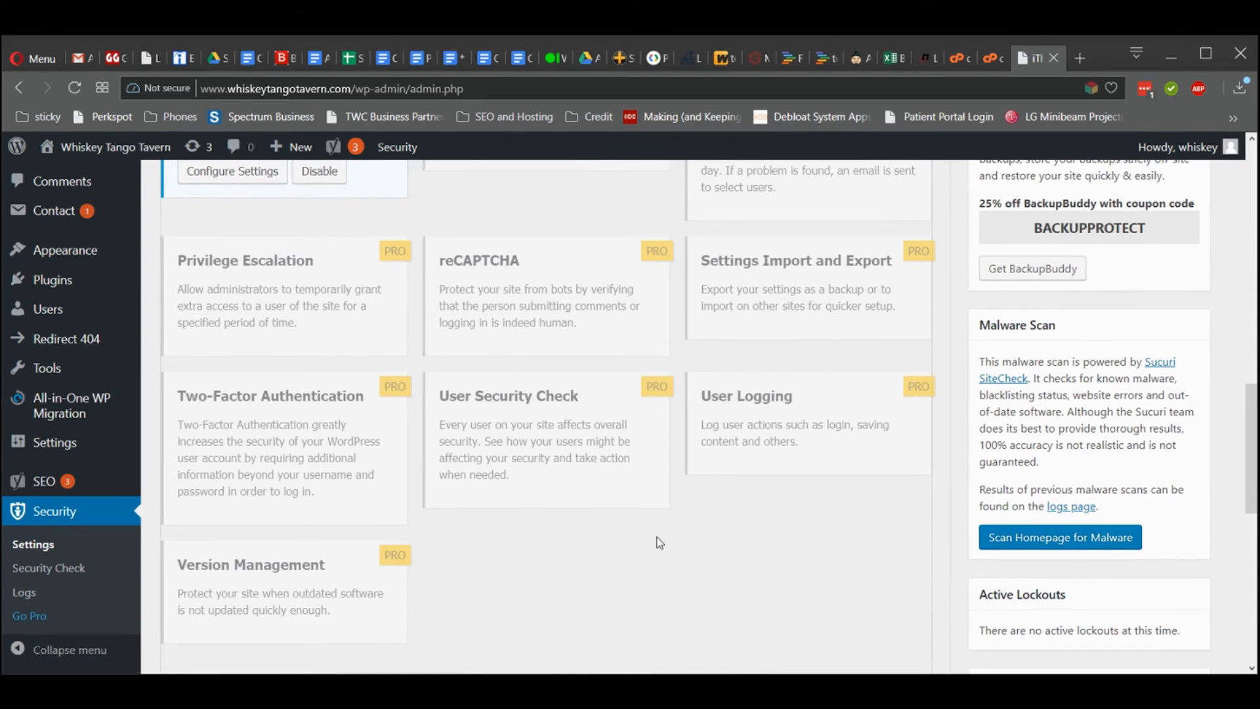
scroll(737, 550, "up", 2)
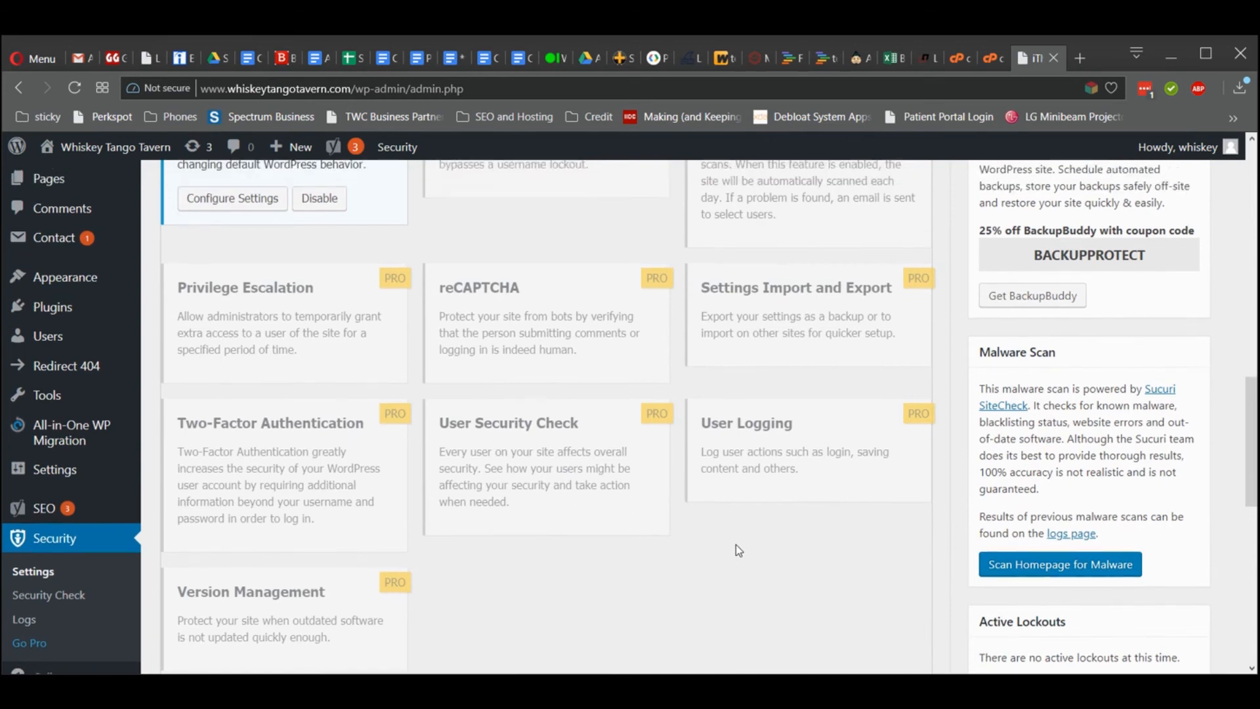
scroll(762, 483, "up", 1)
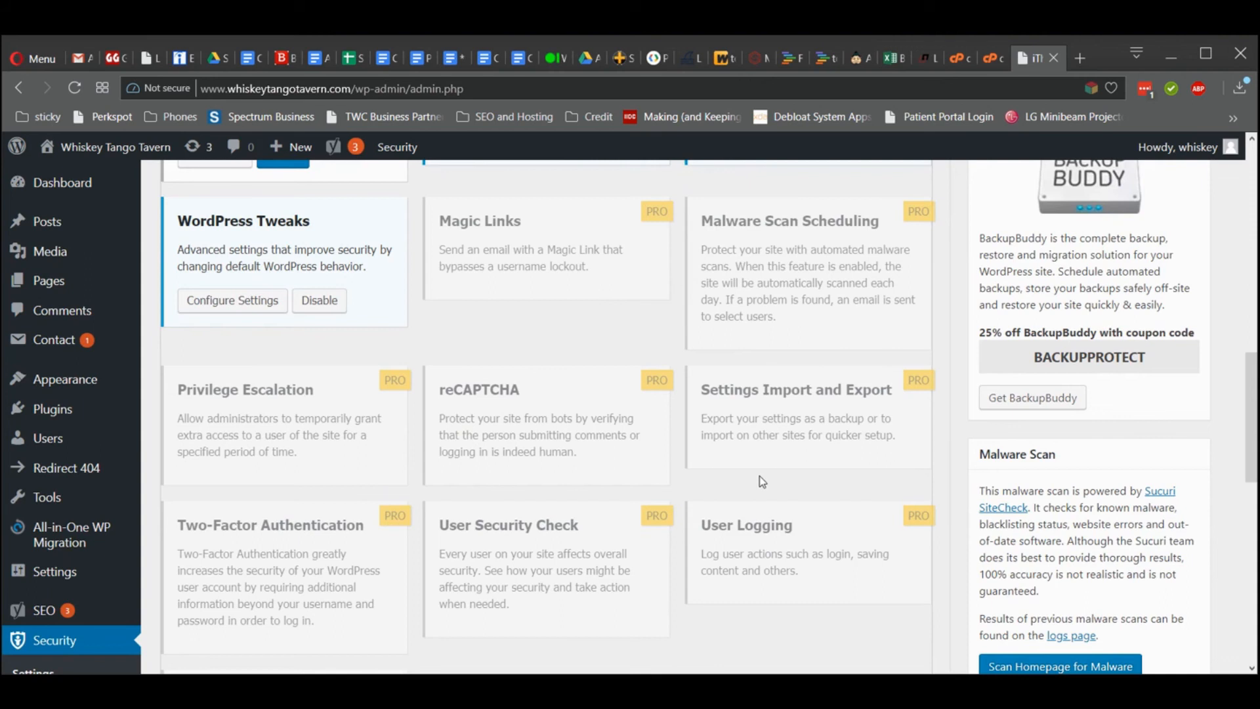
scroll(758, 475, "up", 3)
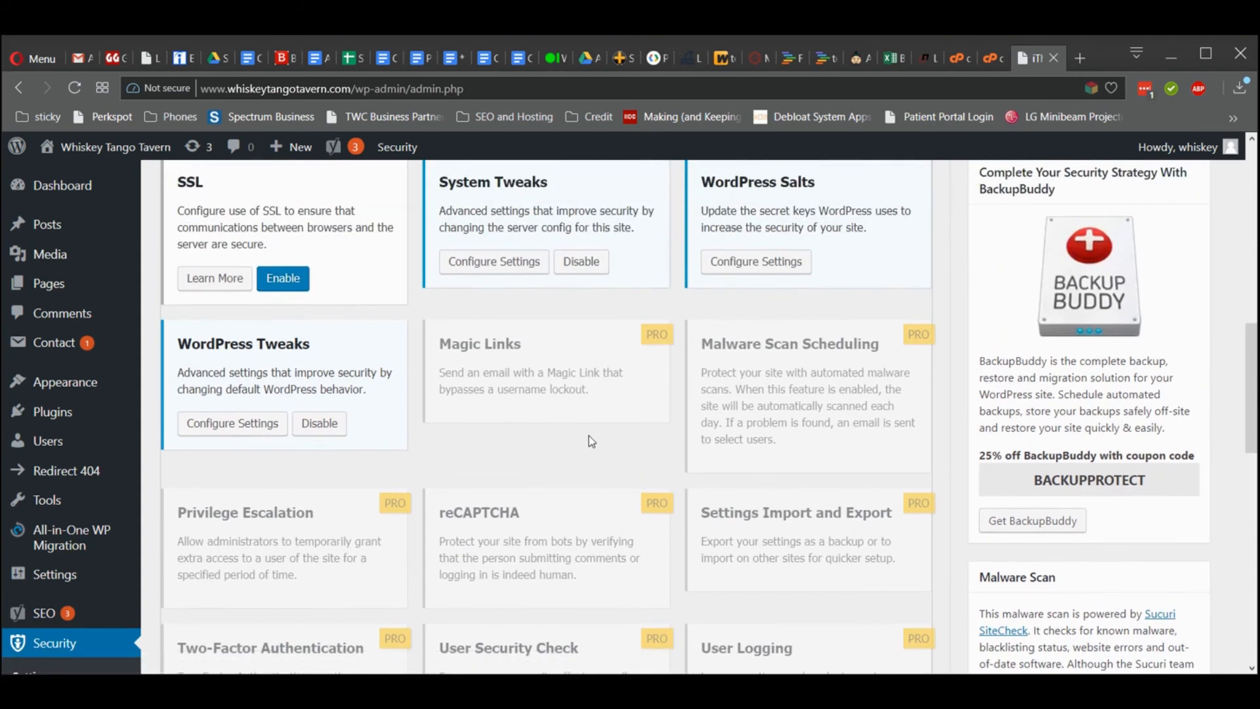
scroll(589, 436, "up", 8)
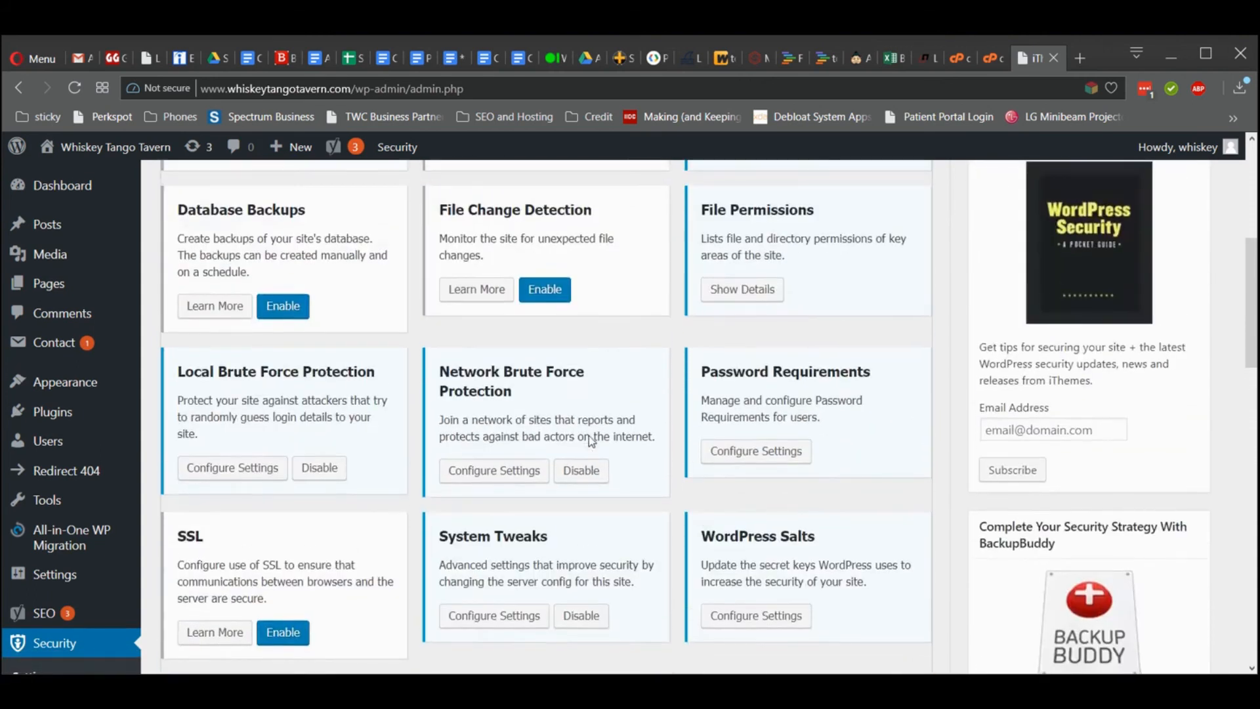
scroll(589, 436, "up", 8)
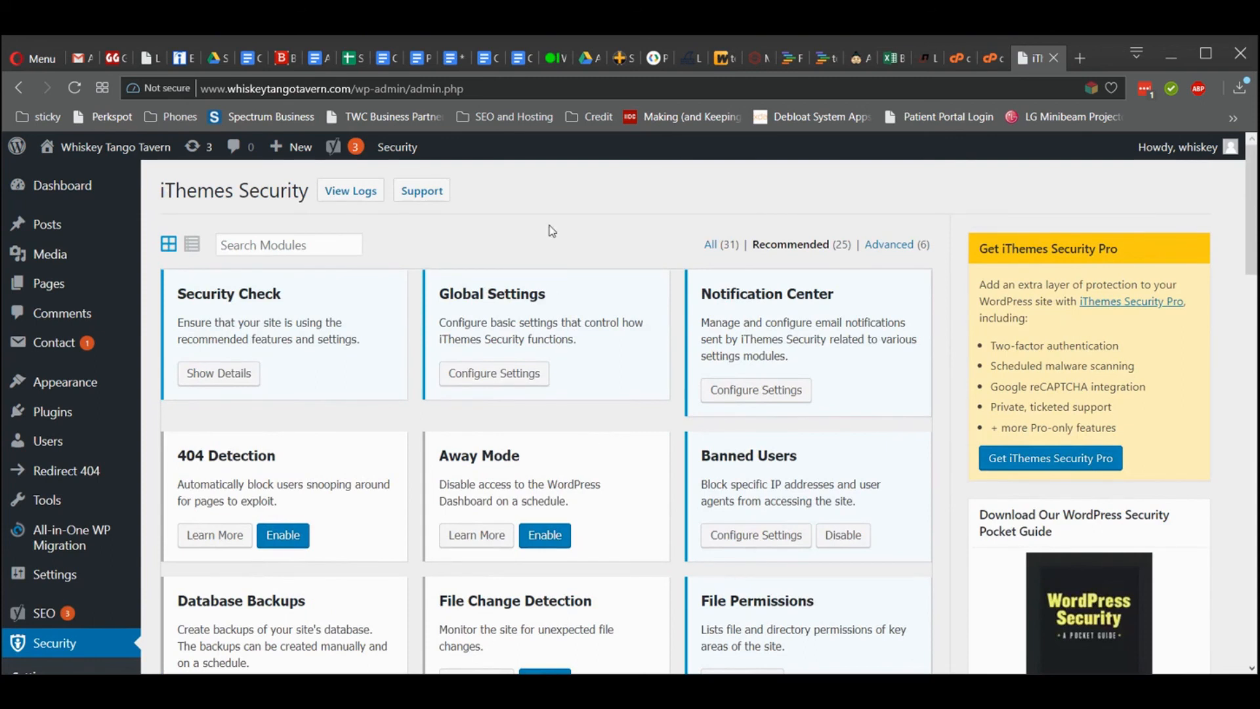